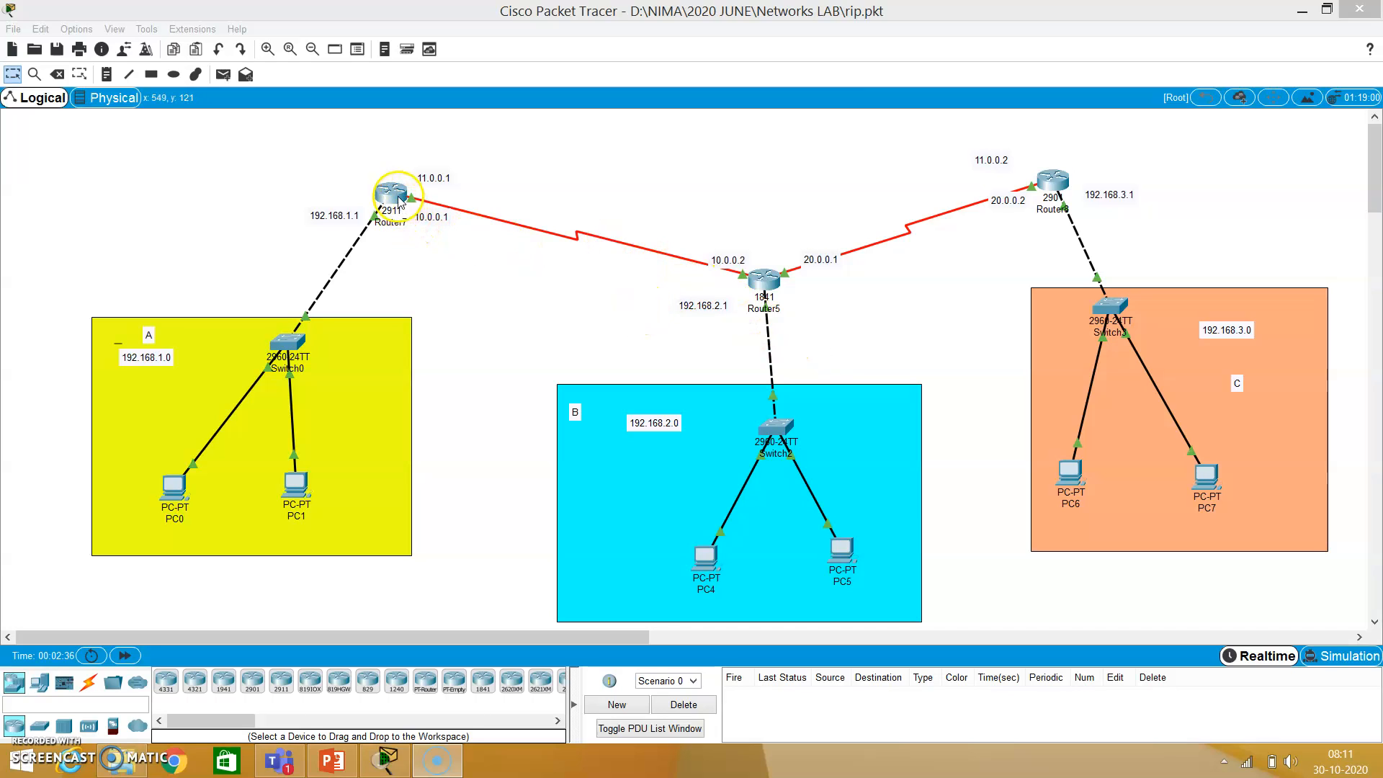
Move Router7 slightly up and to the left, and delete the 11.0.0.1 and 11.0.0.2 address labels from the topology.
{"action": "left_click_drag", "start_coordinate": [392, 195], "coordinate": [373, 181]}
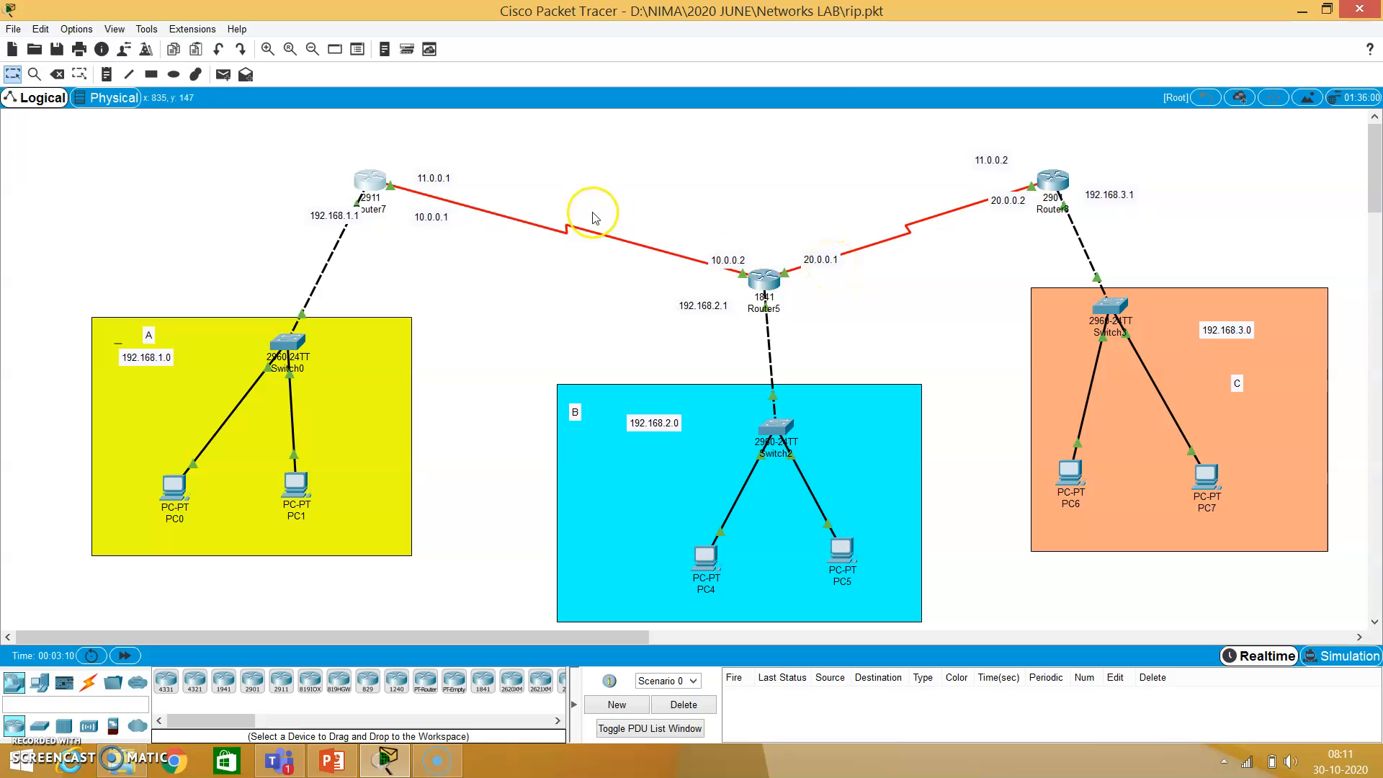
{"action": "left_click", "coordinate": [444, 180]}
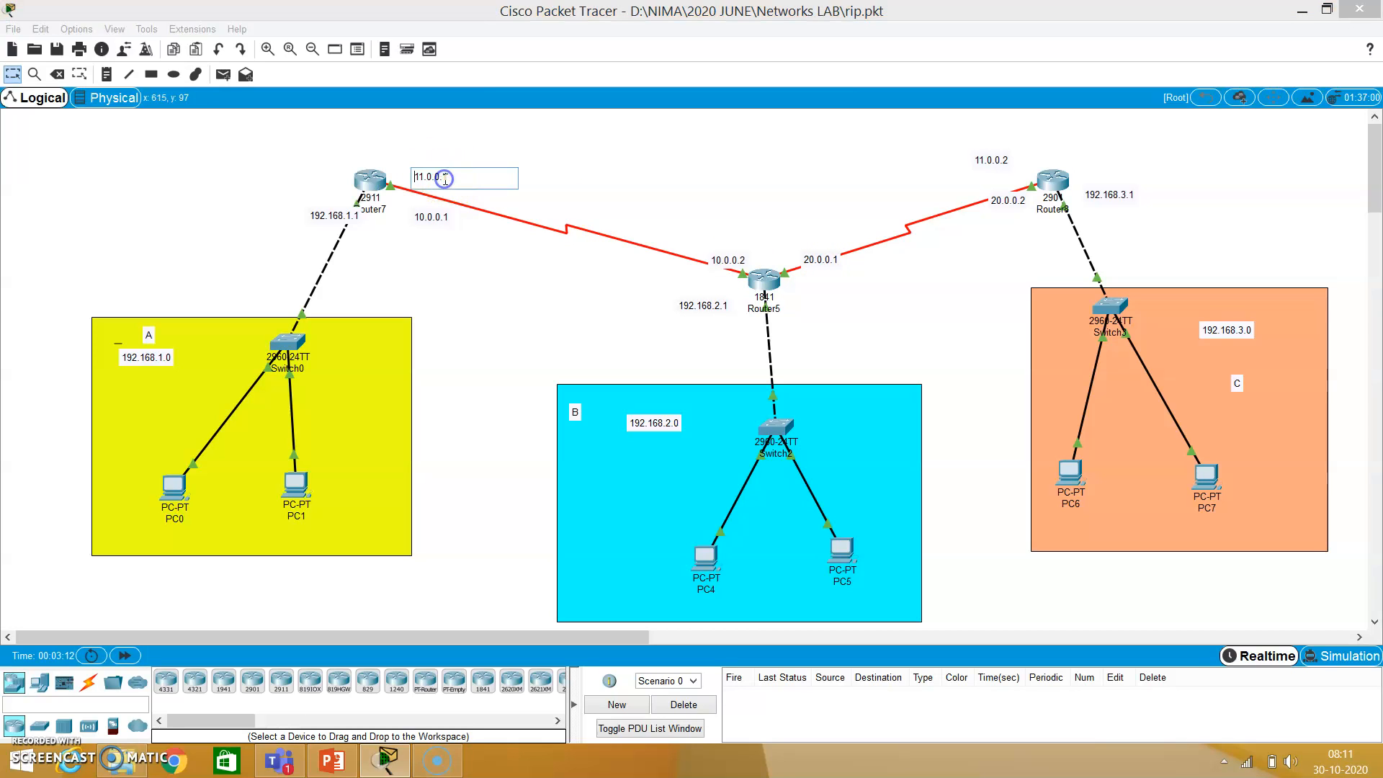
{"action": "left_click", "coordinate": [465, 191]}
{"action": "left_click_drag", "start_coordinate": [409, 154], "coordinate": [460, 183]}
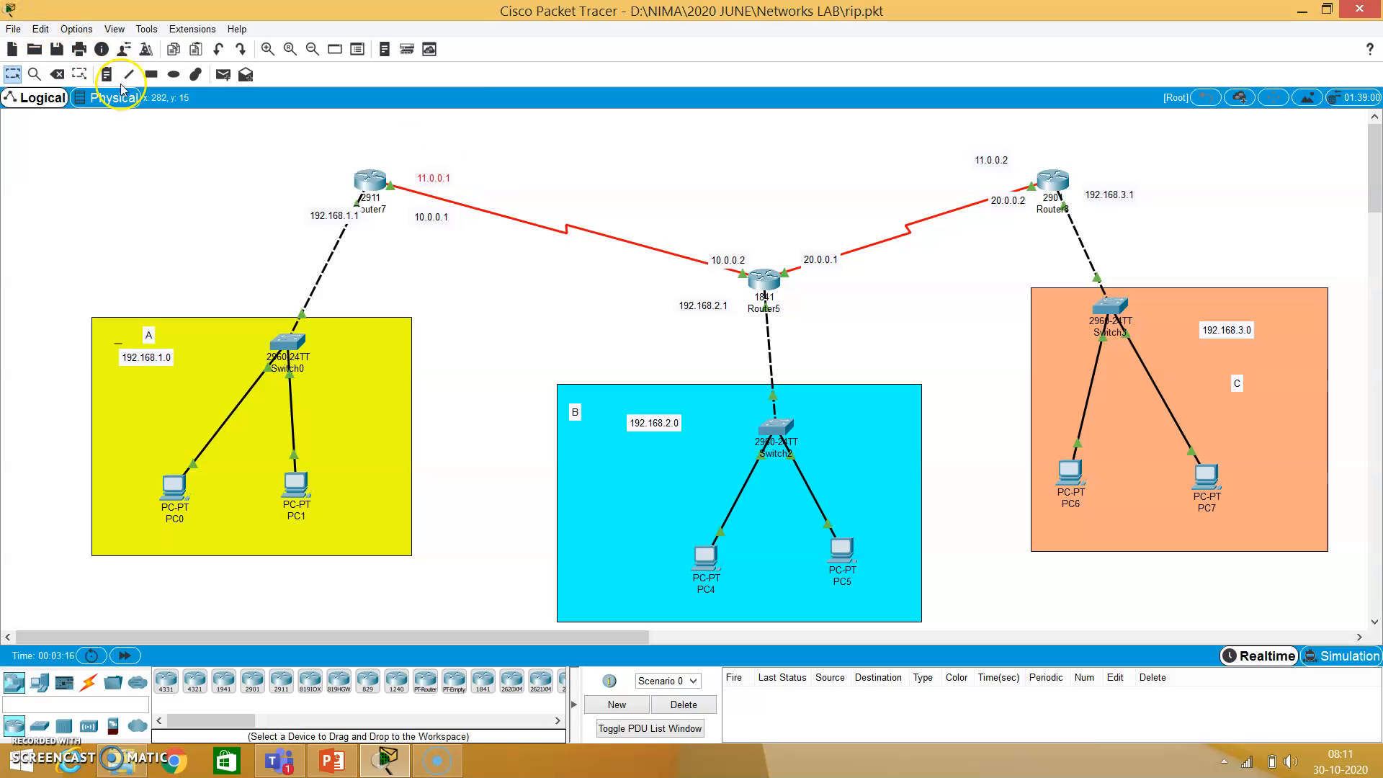
{"action": "key", "text": "Delete"}
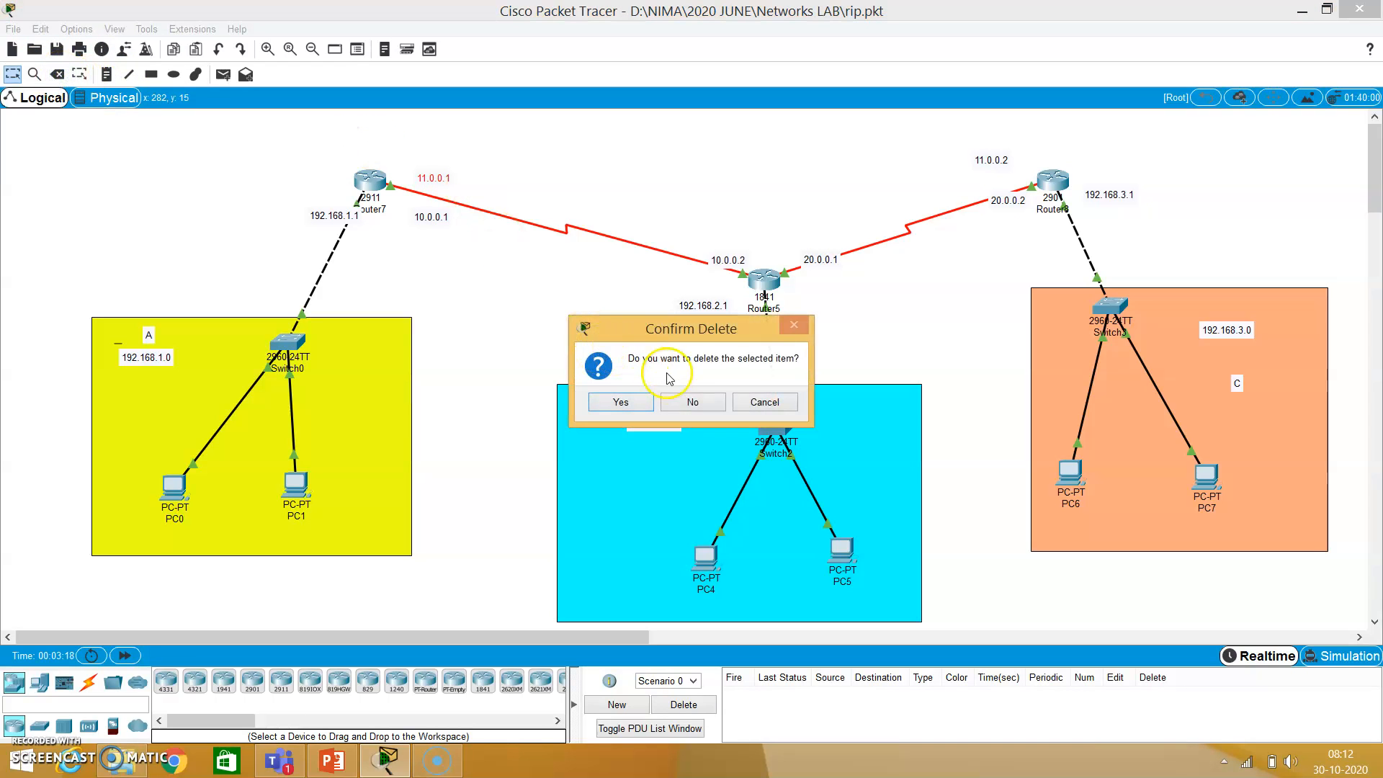
{"action": "left_click", "coordinate": [620, 402]}
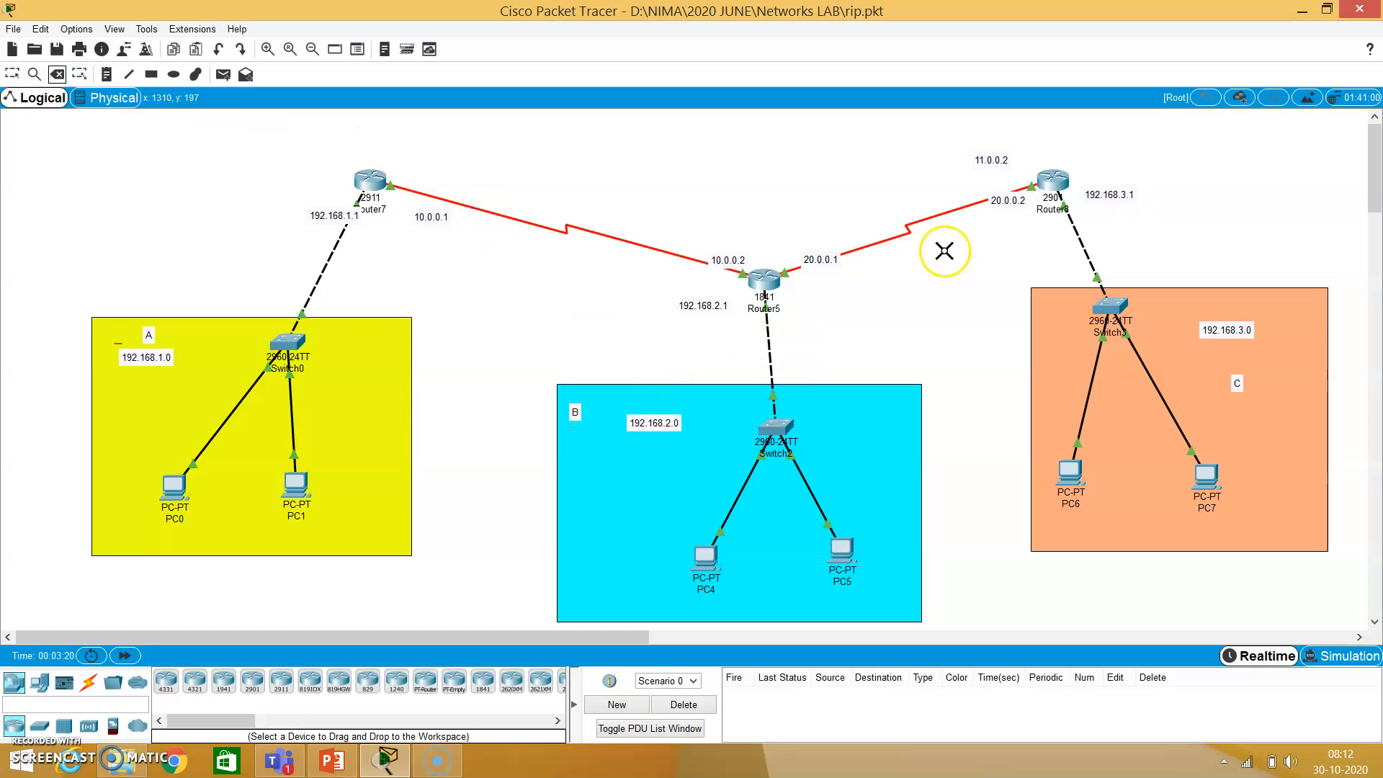
{"action": "left_click", "coordinate": [1009, 164]}
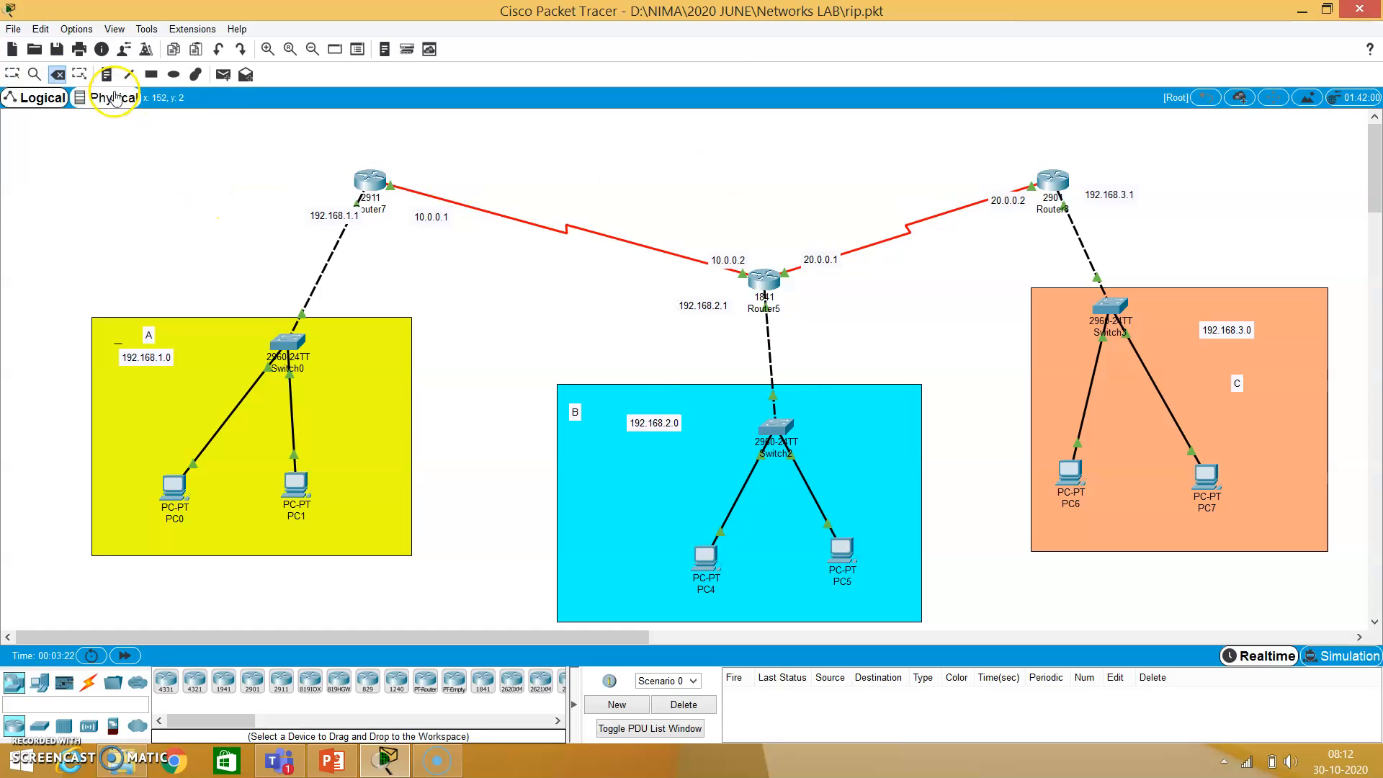
{"action": "key", "text": "Escape"}
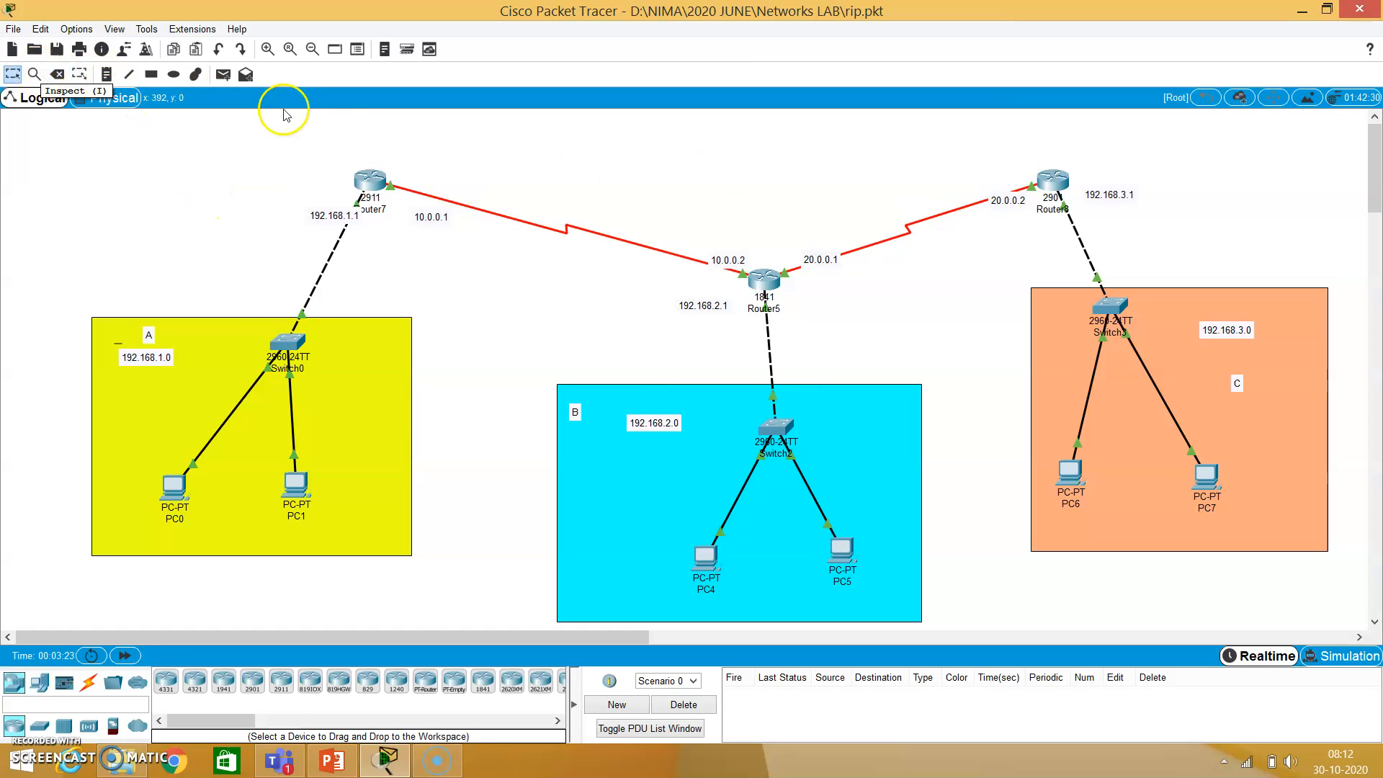
Open Router7's RIP routing configuration and add the network 192.168.1.0.
{"action": "left_click", "coordinate": [373, 189]}
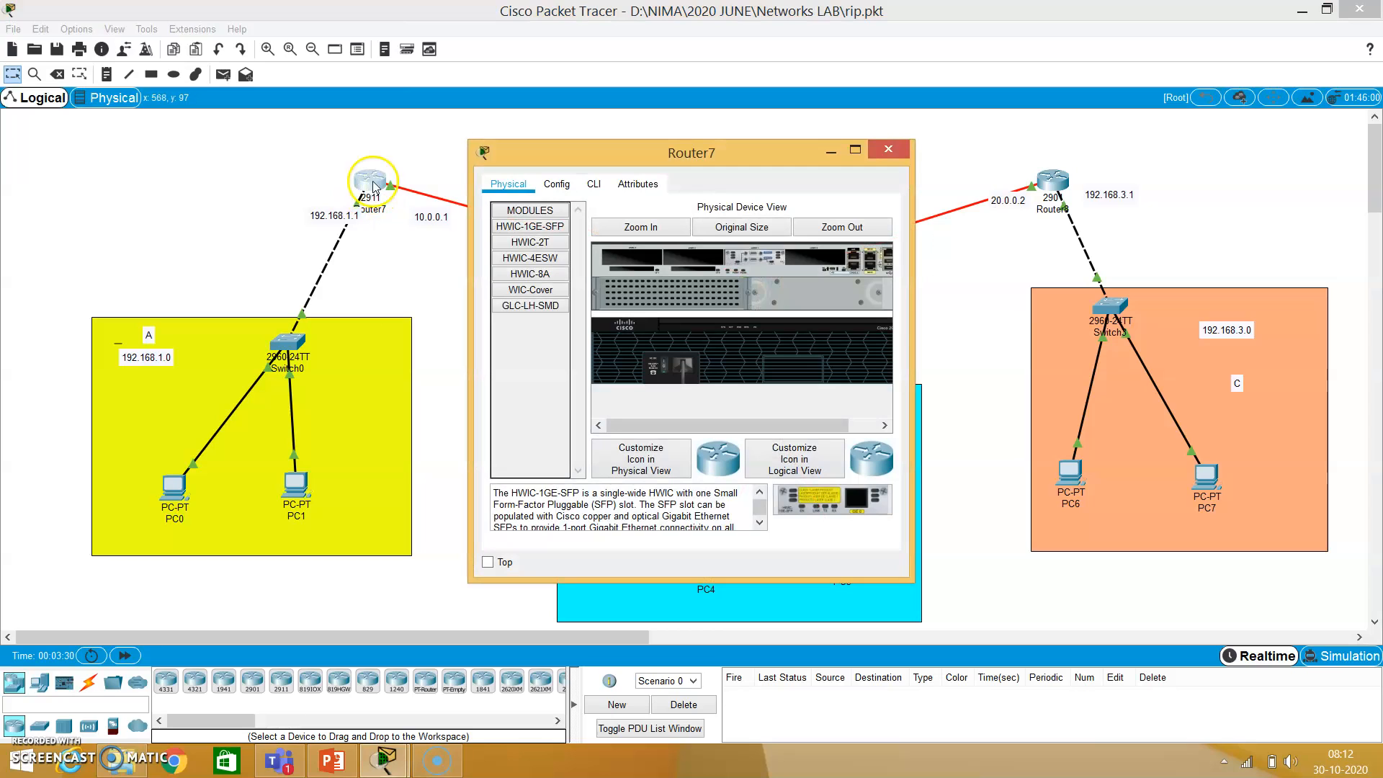
{"action": "left_click", "coordinate": [554, 189]}
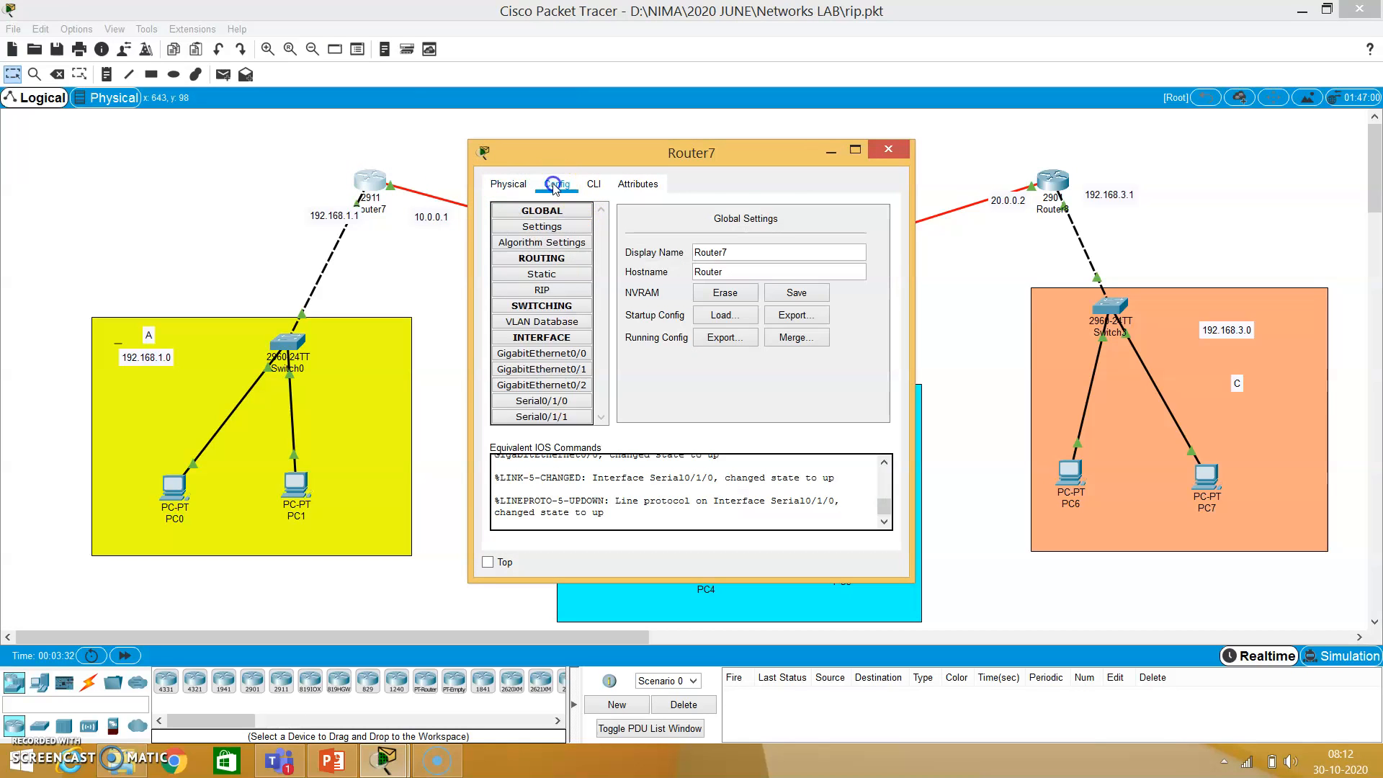
{"action": "left_click", "coordinate": [569, 277]}
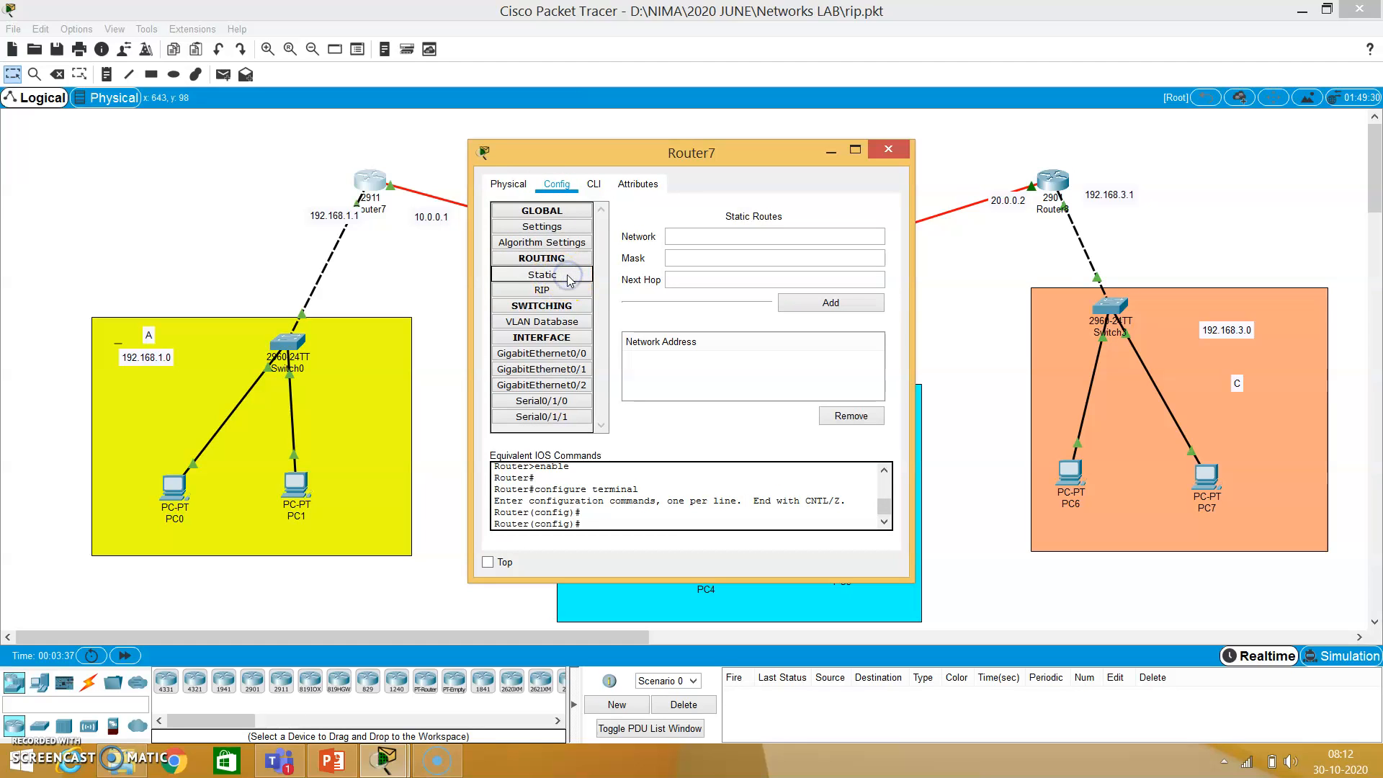
{"action": "left_click", "coordinate": [524, 292]}
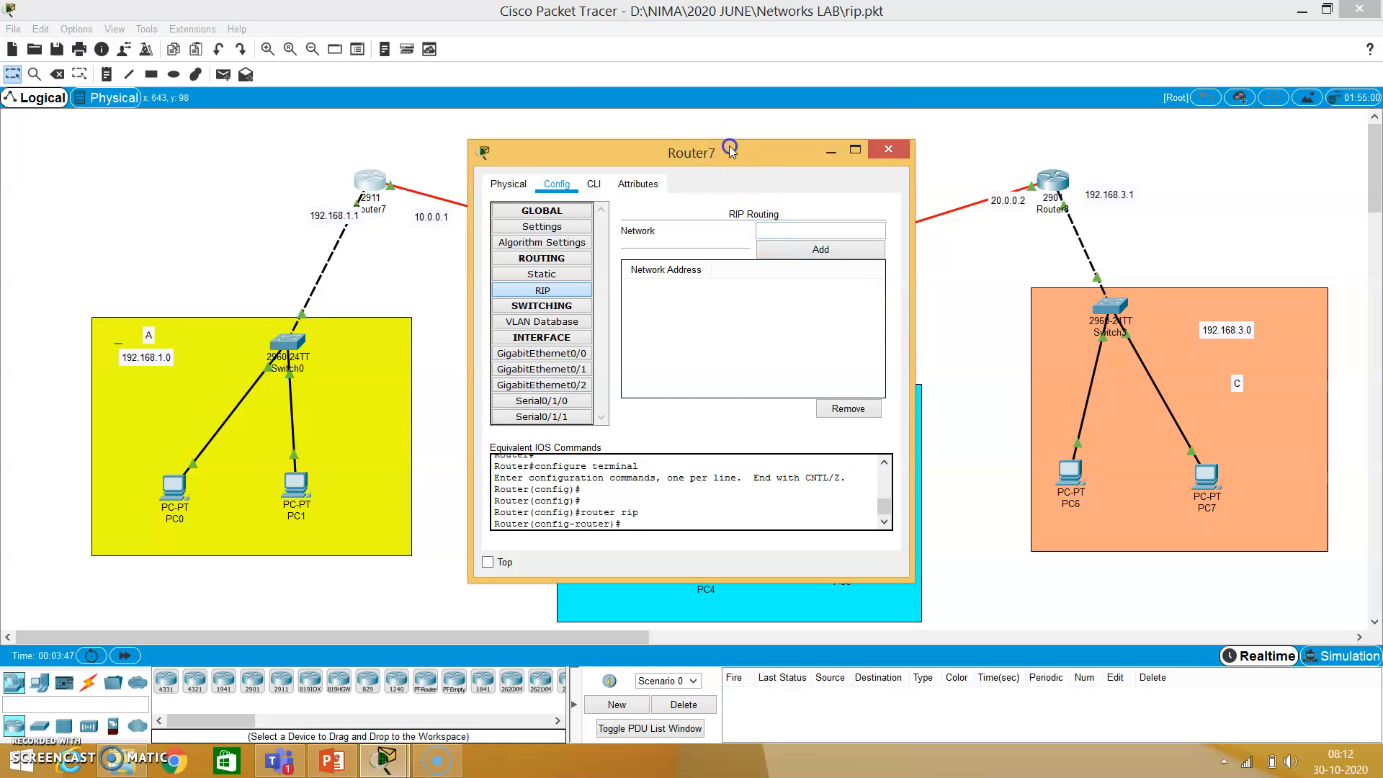
{"action": "left_click_drag", "start_coordinate": [729, 152], "coordinate": [778, 200]}
{"action": "left_click", "coordinate": [825, 277]}
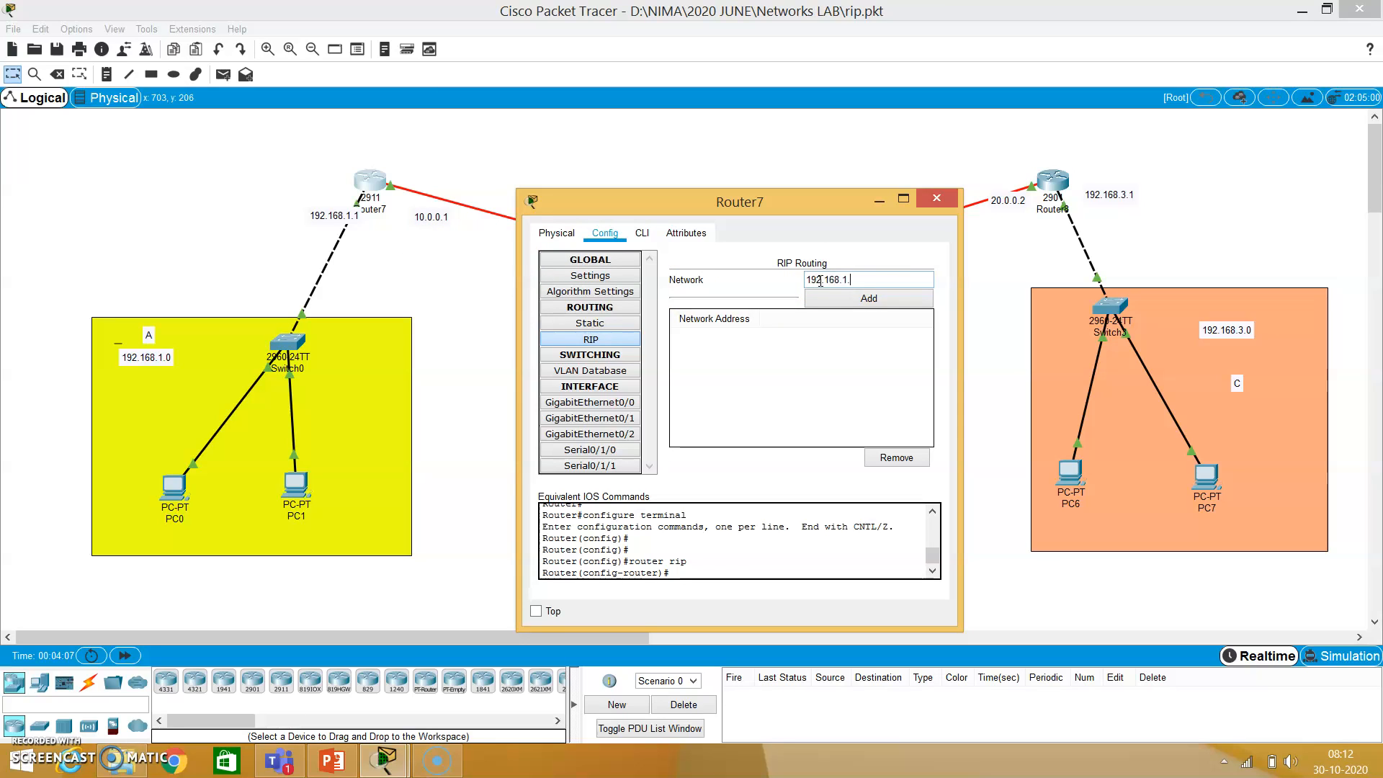
{"action": "left_click", "coordinate": [822, 297]}
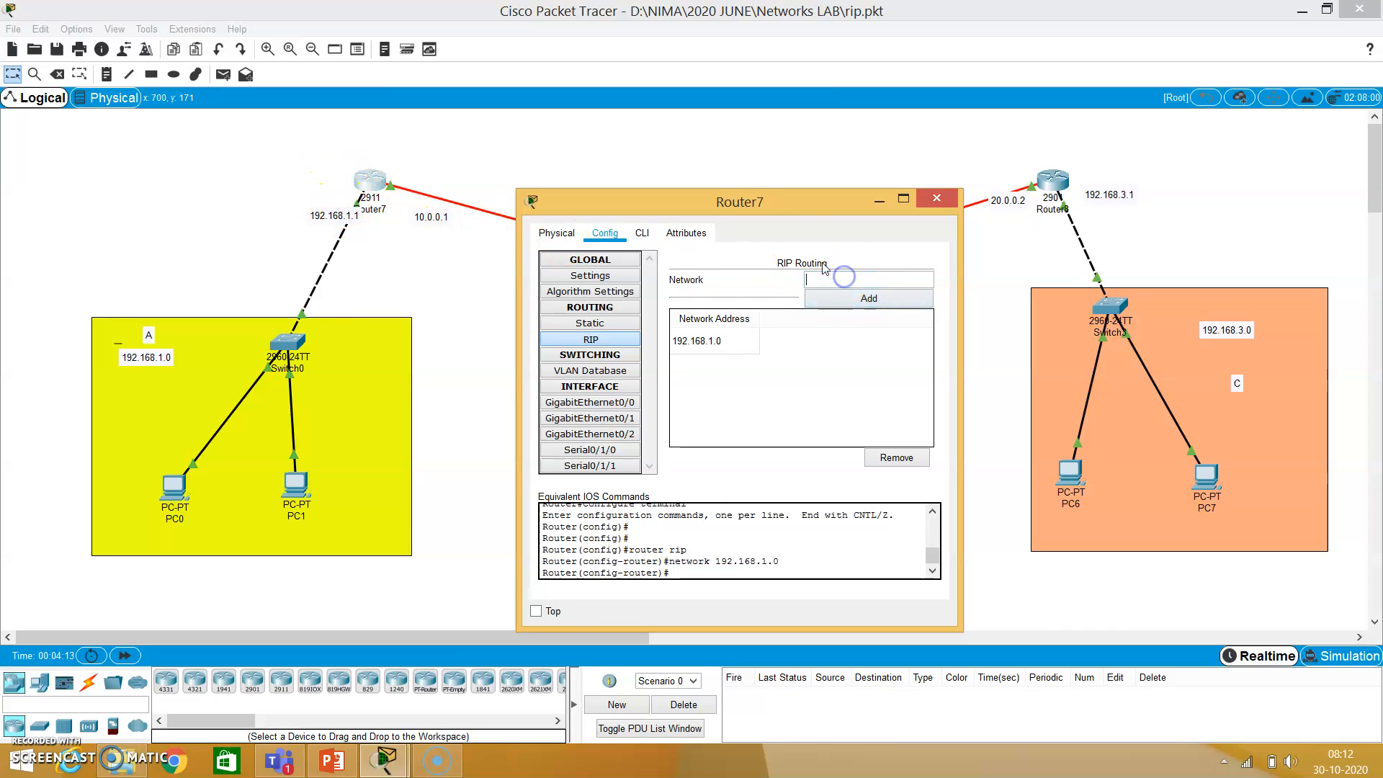
Add the network 10.0.0.0 to Router7's RIP routing, moving its window clear of the 10.0.0.1 label.
{"action": "left_click_drag", "start_coordinate": [744, 199], "coordinate": [817, 202]}
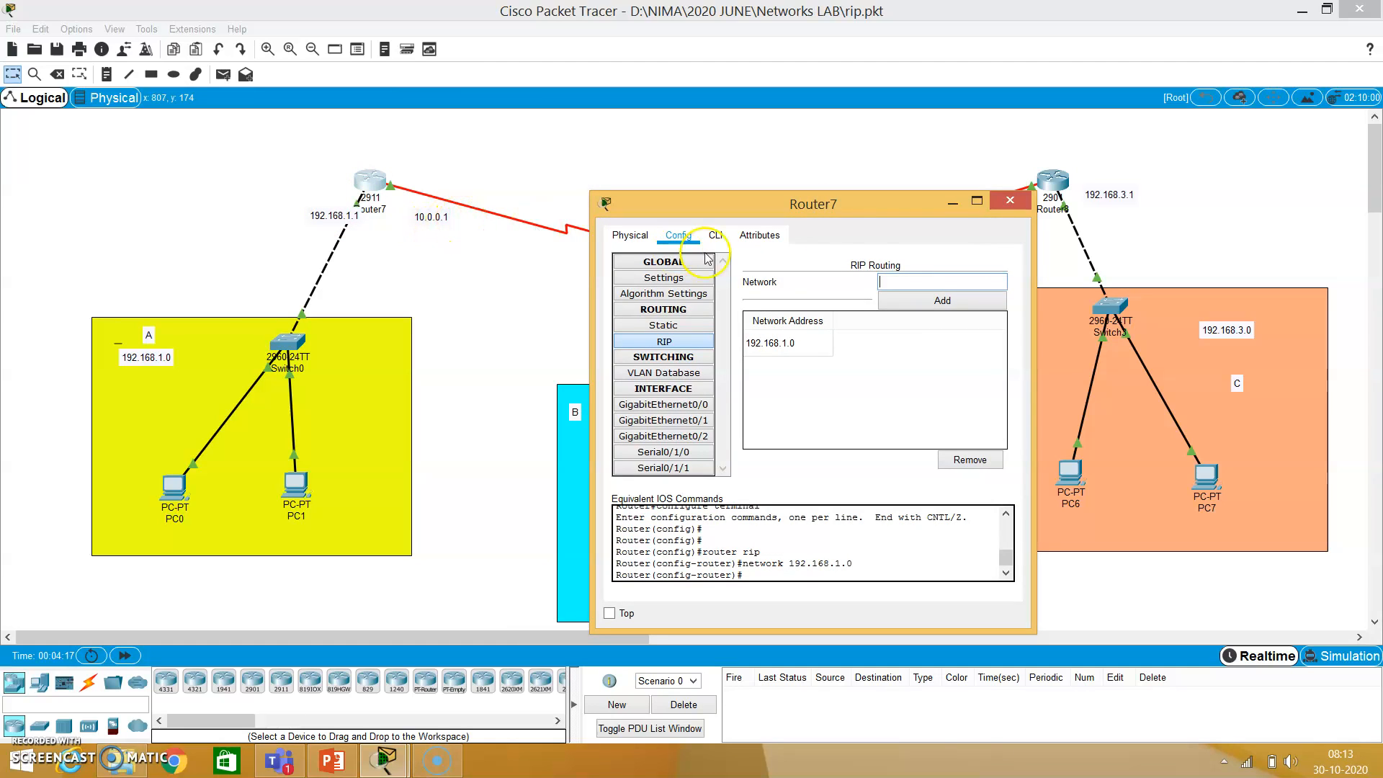
{"action": "left_click", "coordinate": [887, 282]}
{"action": "type", "text": "10.0.0.0"}
{"action": "left_click", "coordinate": [943, 300]}
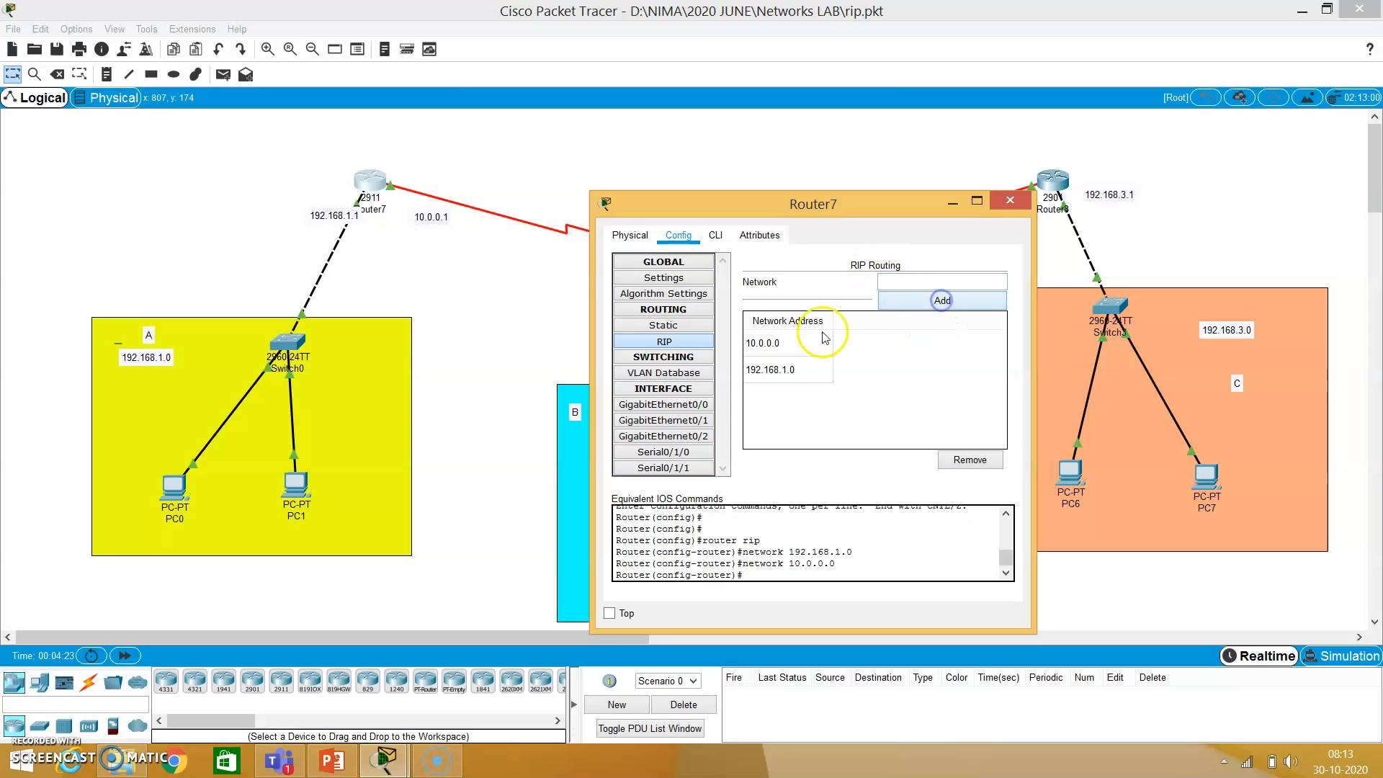
Move Router7's window clear of networks B and C and add 192.168.2.0 and 192.168.3.0 to its RIP routing.
{"action": "left_click_drag", "start_coordinate": [808, 205], "coordinate": [369, 157]}
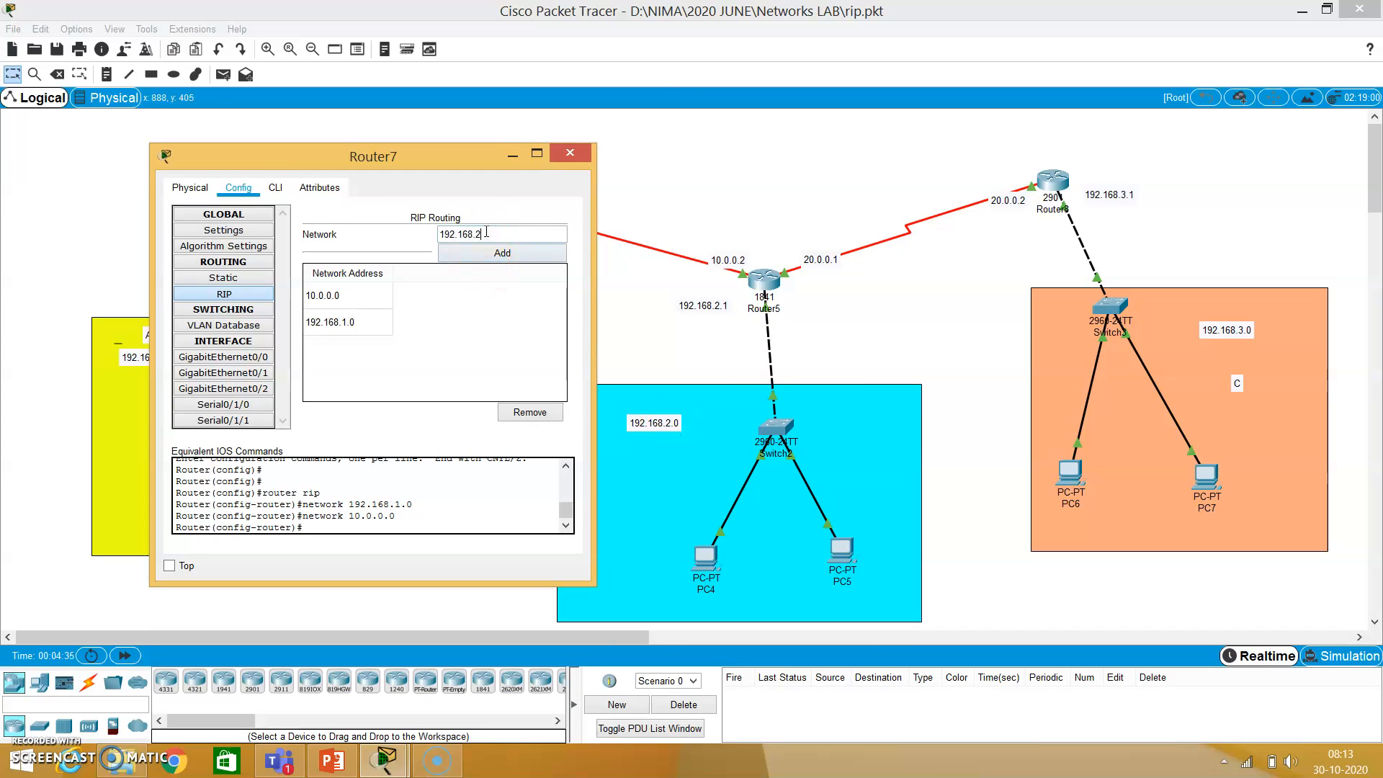
{"action": "left_click", "coordinate": [516, 253]}
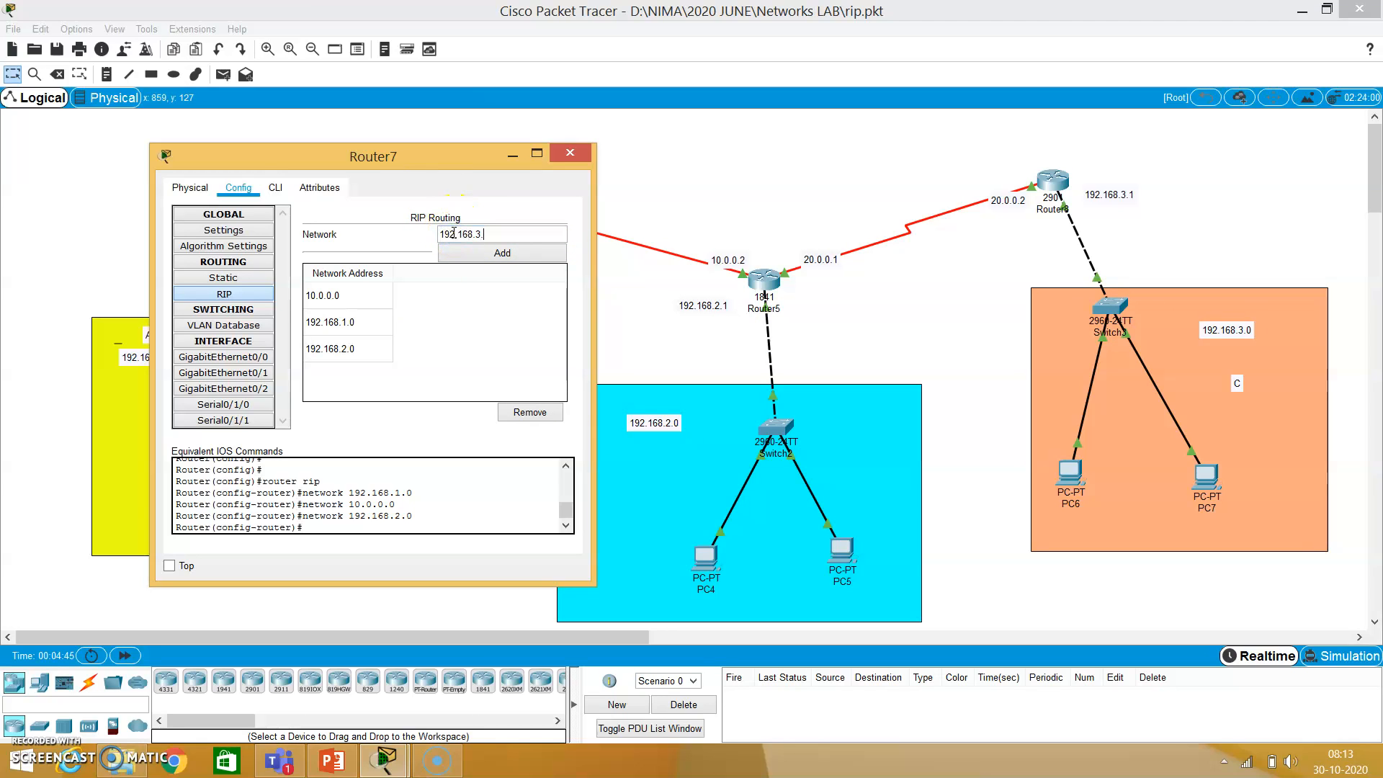
{"action": "left_click", "coordinate": [504, 253]}
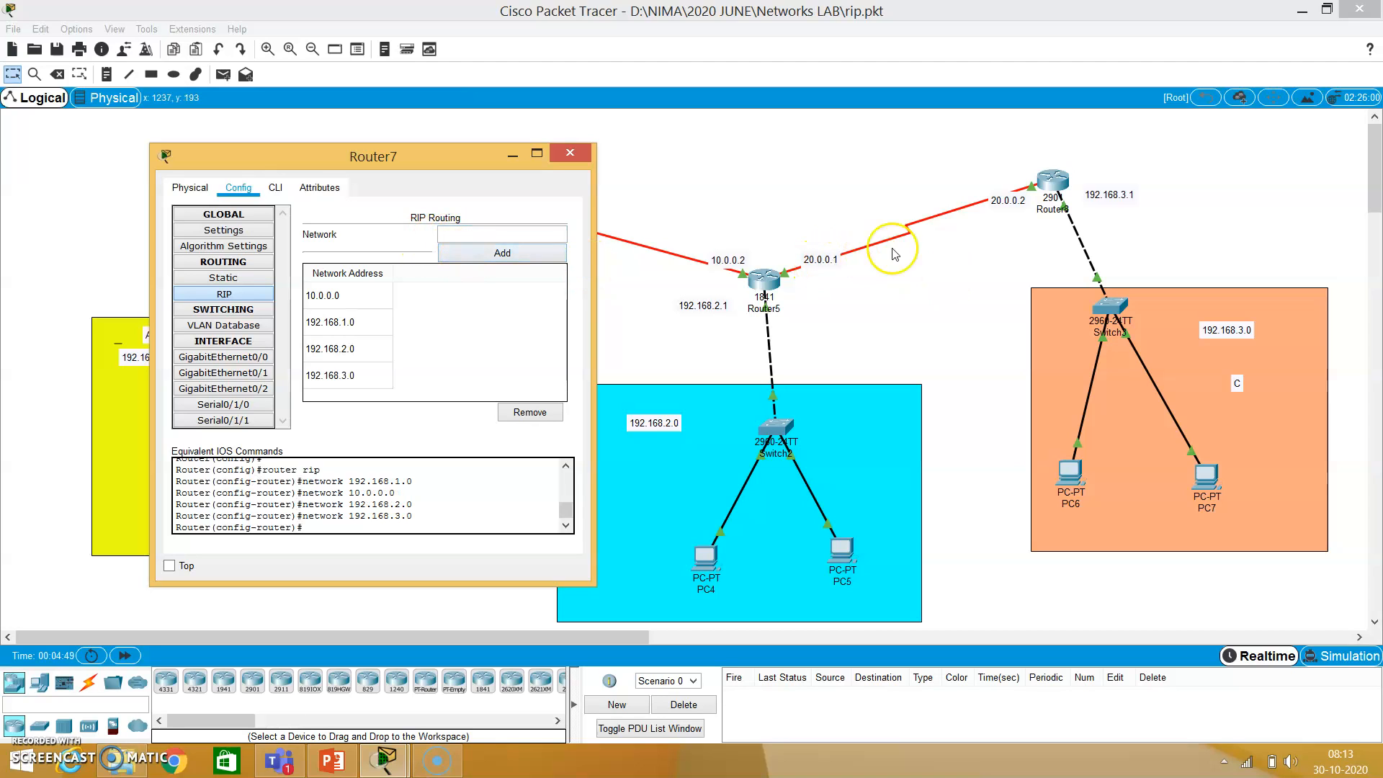
Add the network 20.0.0.0 to Router7's RIP routing and close the router's configuration window.
{"action": "left_click", "coordinate": [497, 234]}
{"action": "type", "text": "20.0.0.0"}
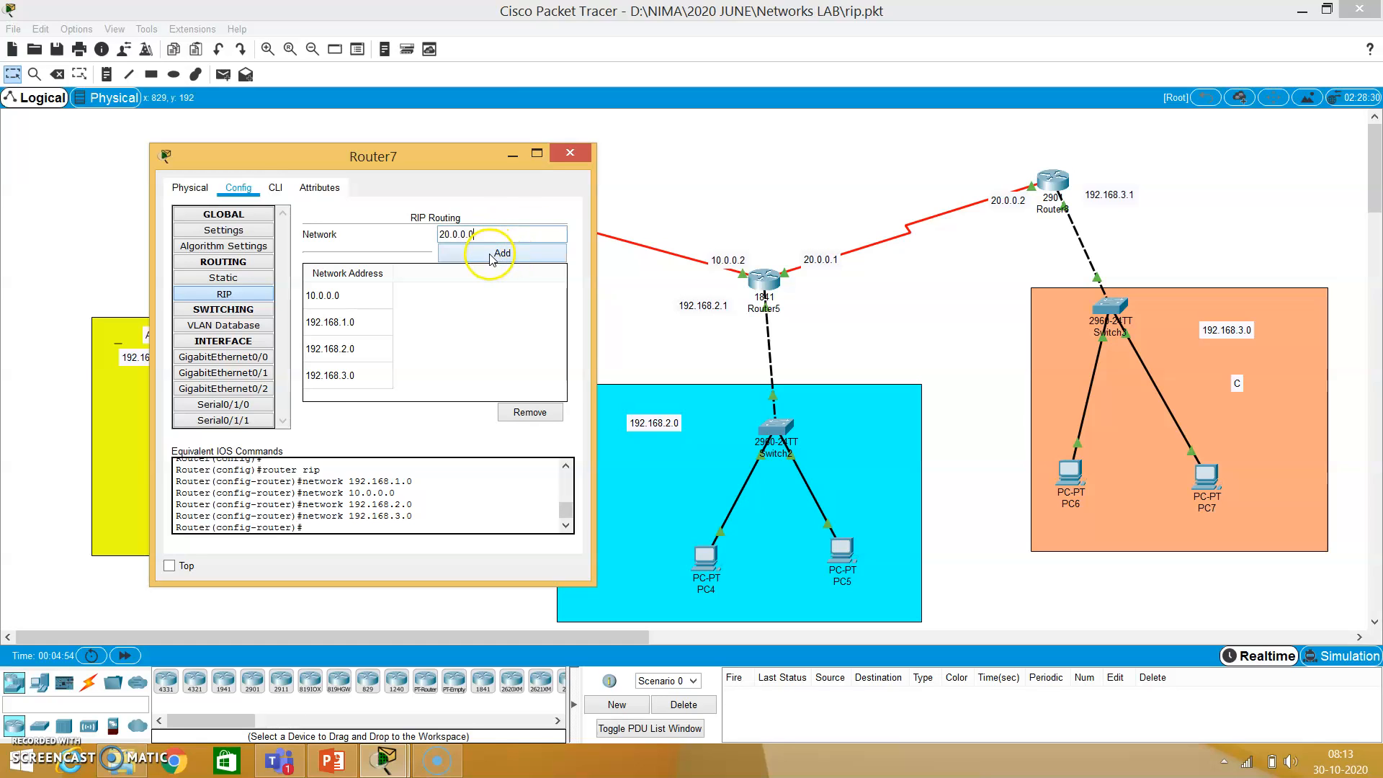
{"action": "left_click", "coordinate": [496, 253]}
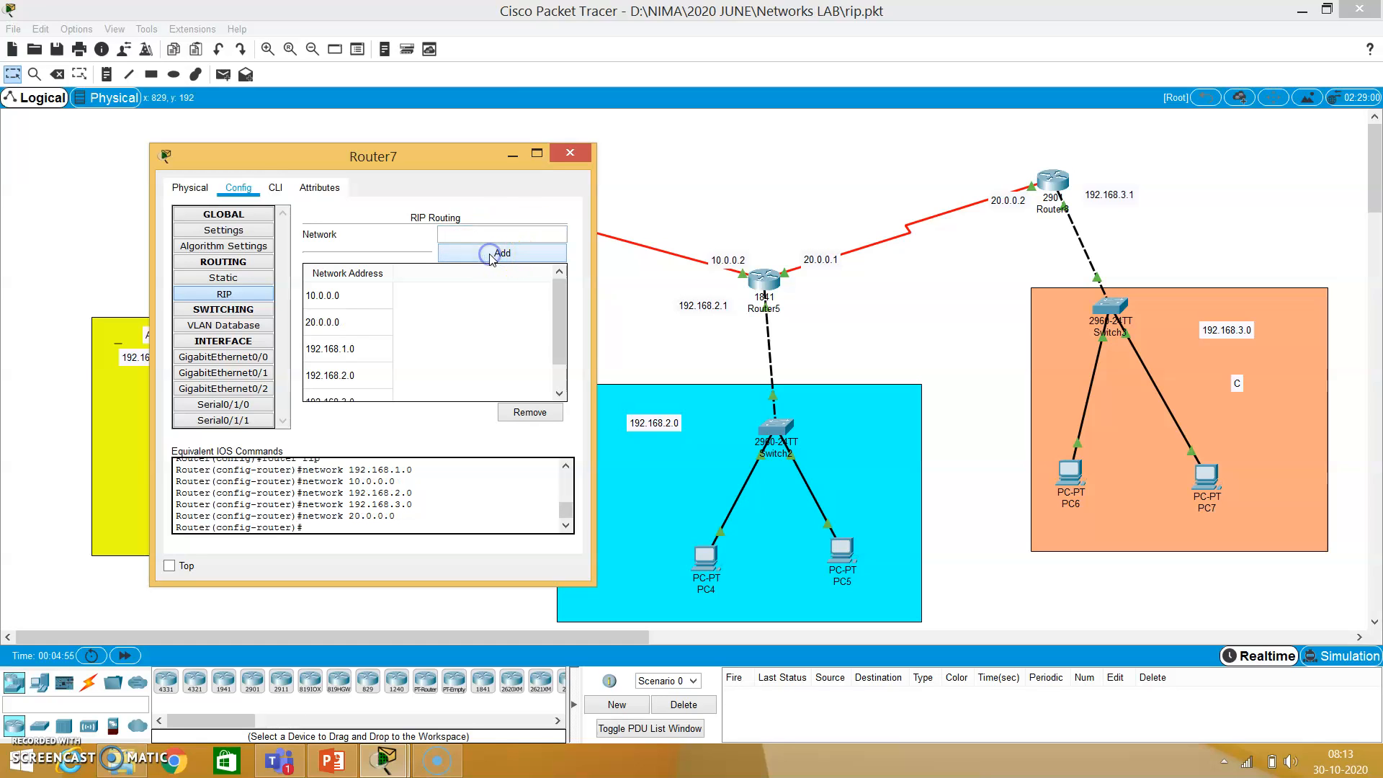
{"action": "left_click_drag", "start_coordinate": [425, 165], "coordinate": [524, 180]}
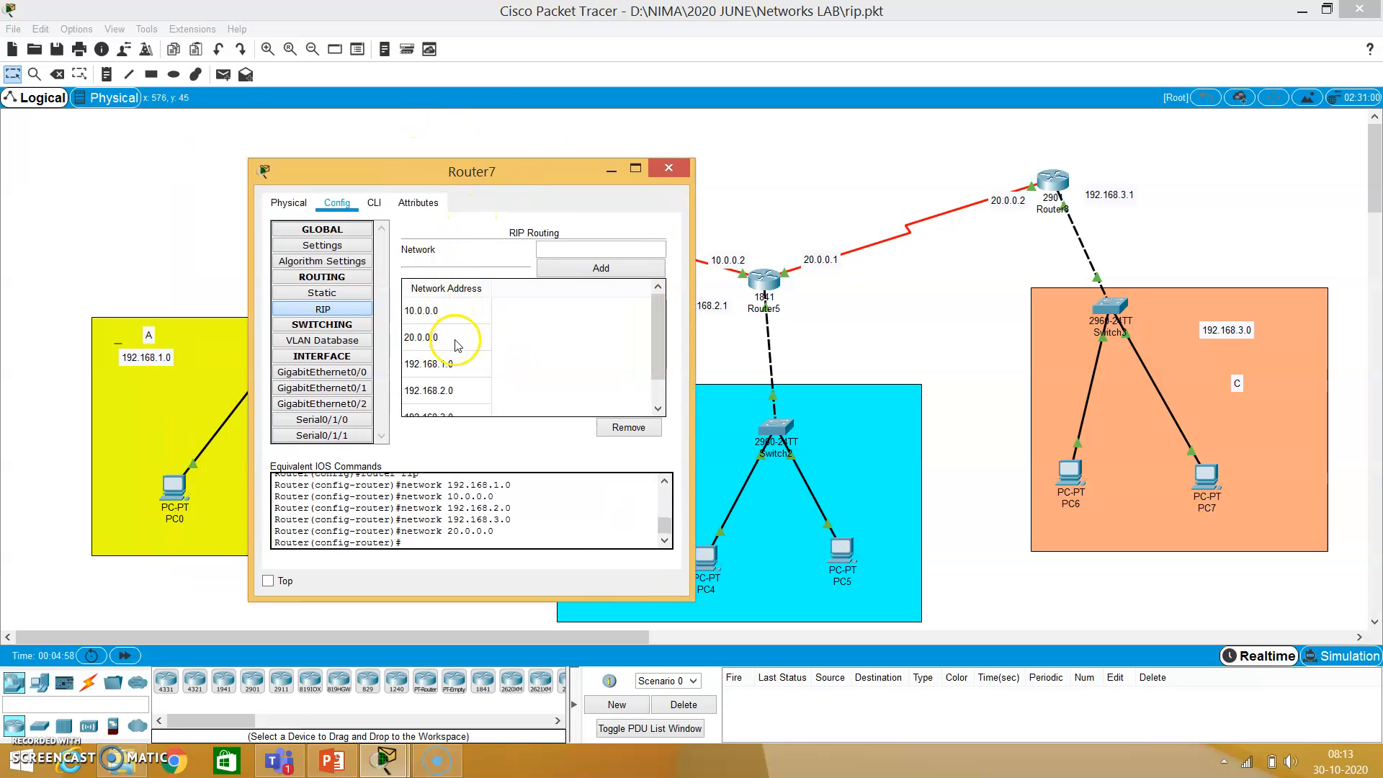
{"action": "left_click_drag", "start_coordinate": [453, 173], "coordinate": [461, 315]}
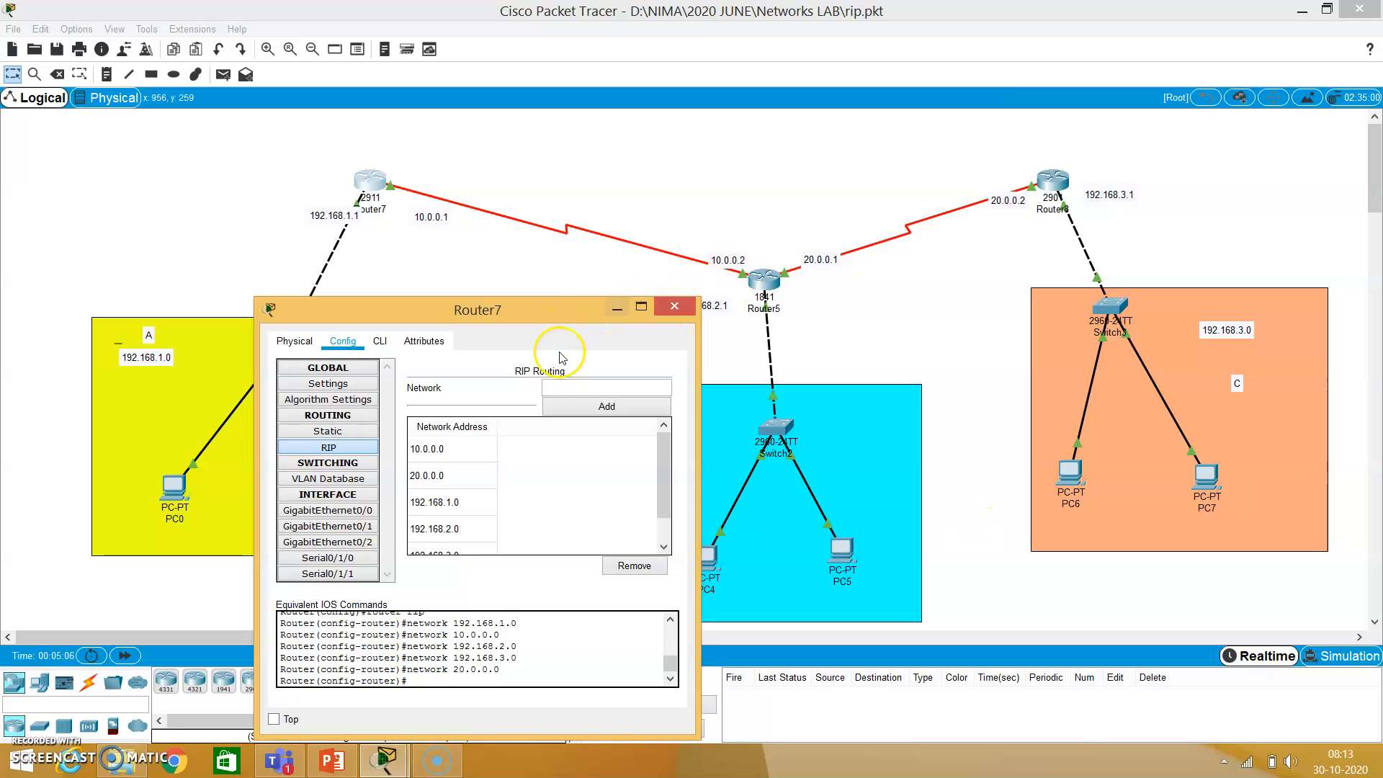
{"action": "left_click", "coordinate": [675, 306]}
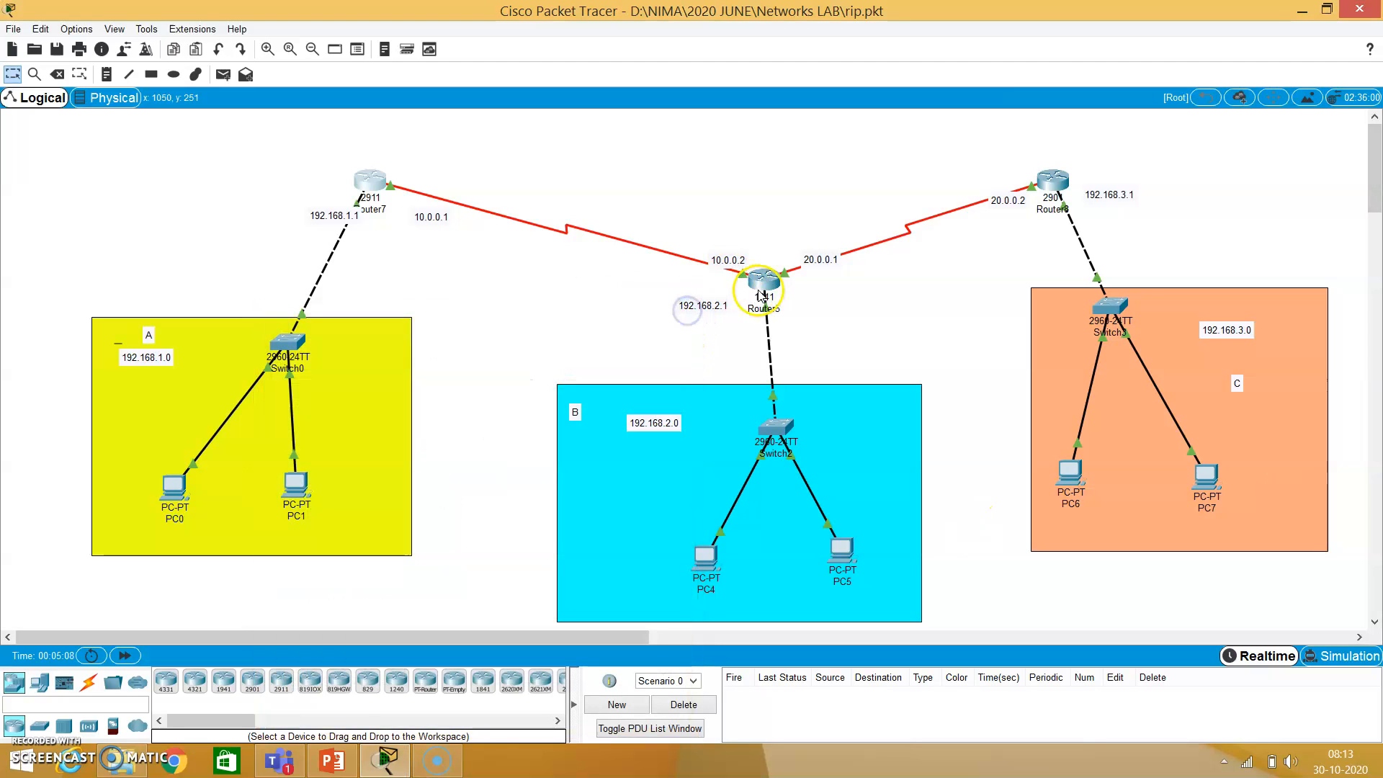
Open Router5's RIP routing configuration and add the network 192.168.1.0.
{"action": "left_click", "coordinate": [765, 287]}
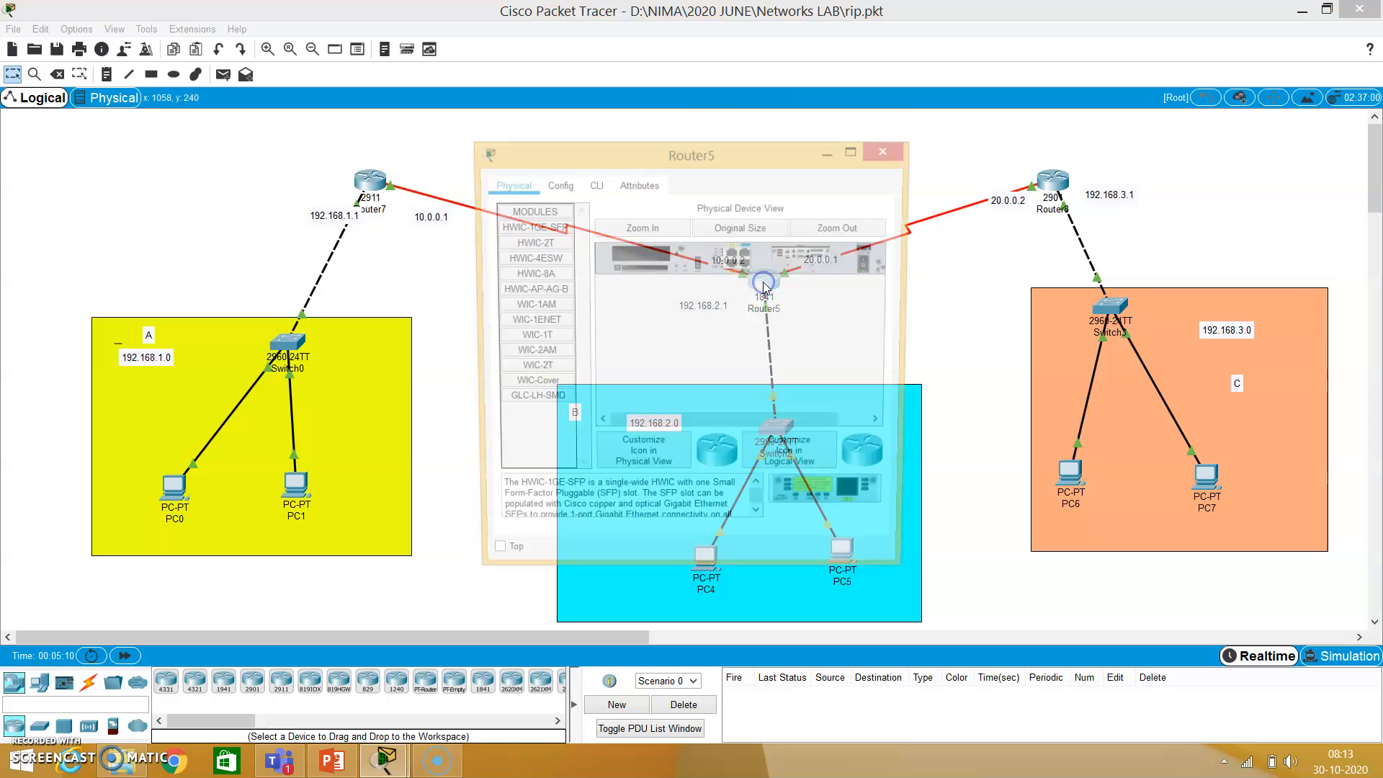
{"action": "left_click", "coordinate": [557, 184]}
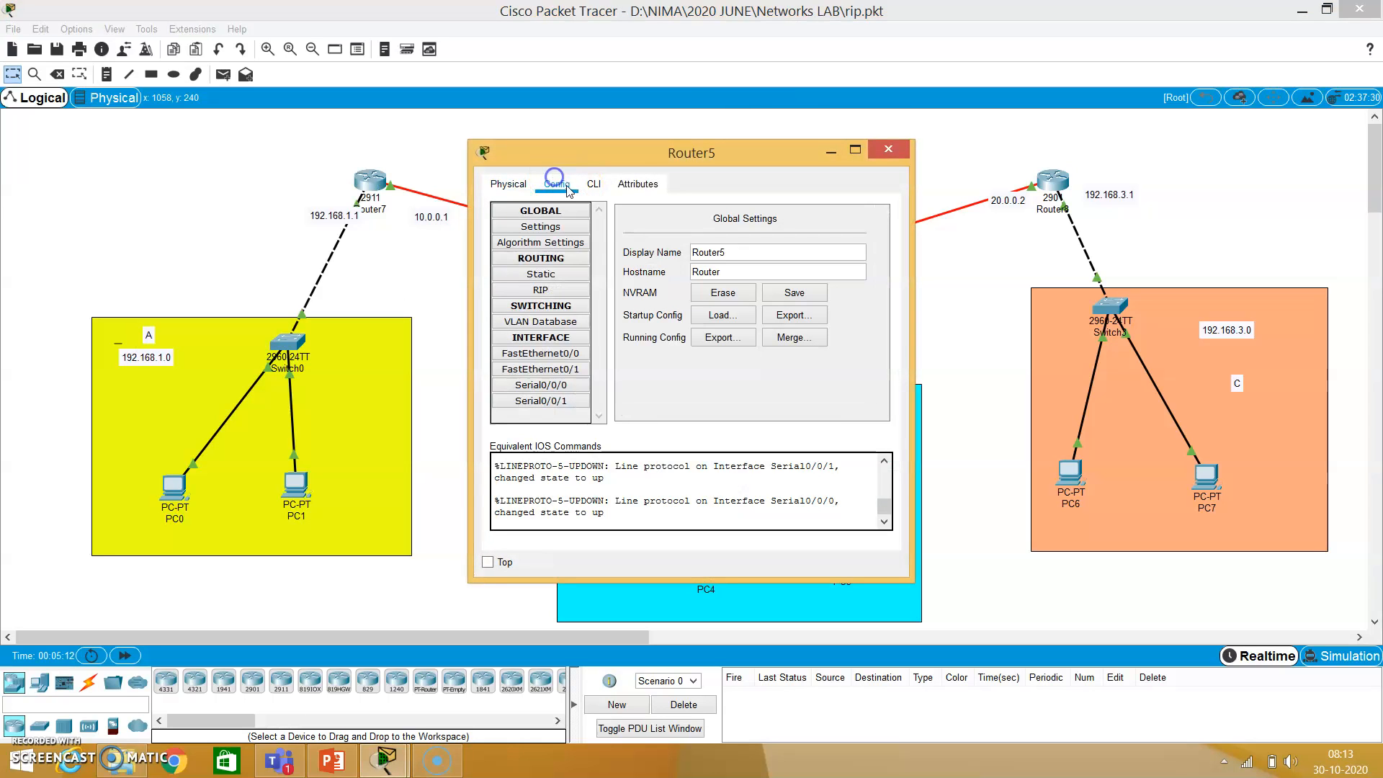
{"action": "left_click", "coordinate": [552, 294]}
{"action": "left_click", "coordinate": [795, 230]}
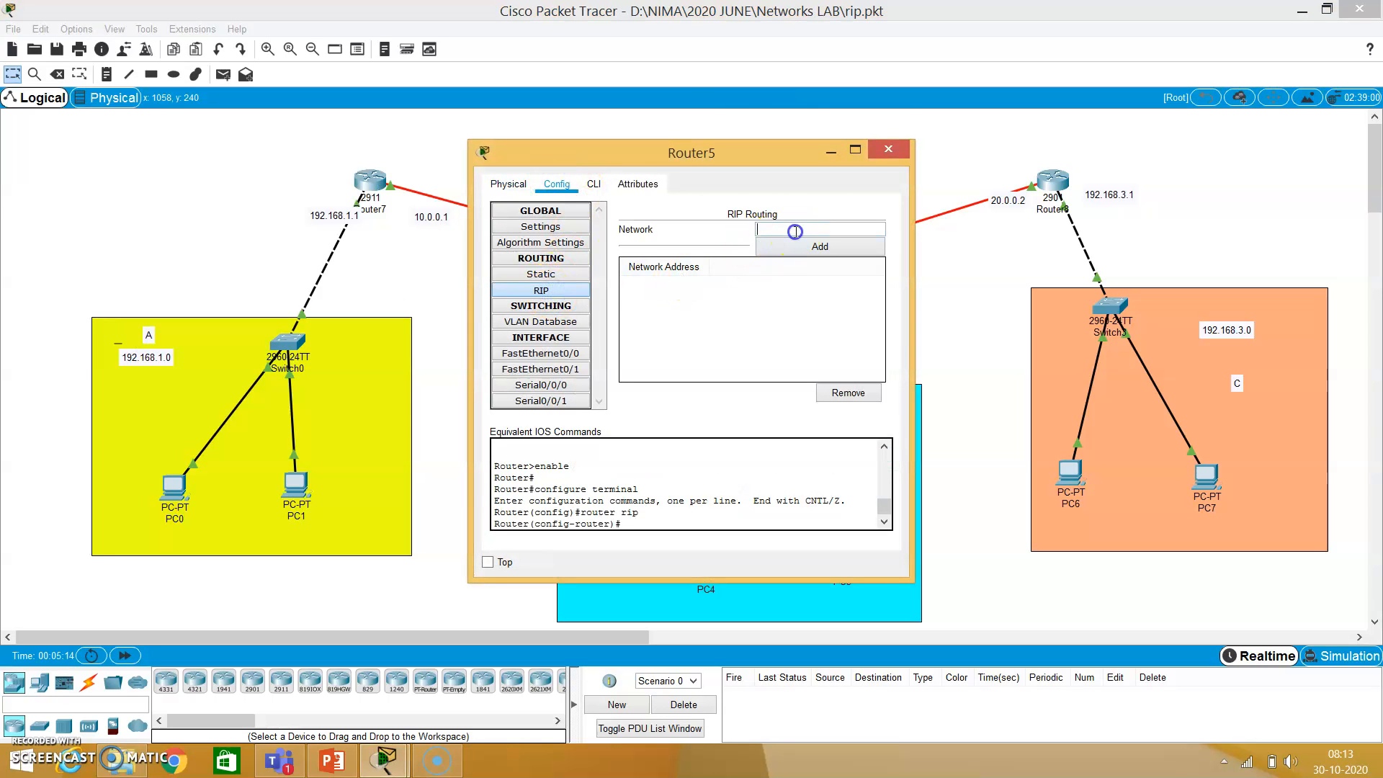
{"action": "type", "text": "192.168.1.0"}
{"action": "left_click", "coordinate": [803, 247]}
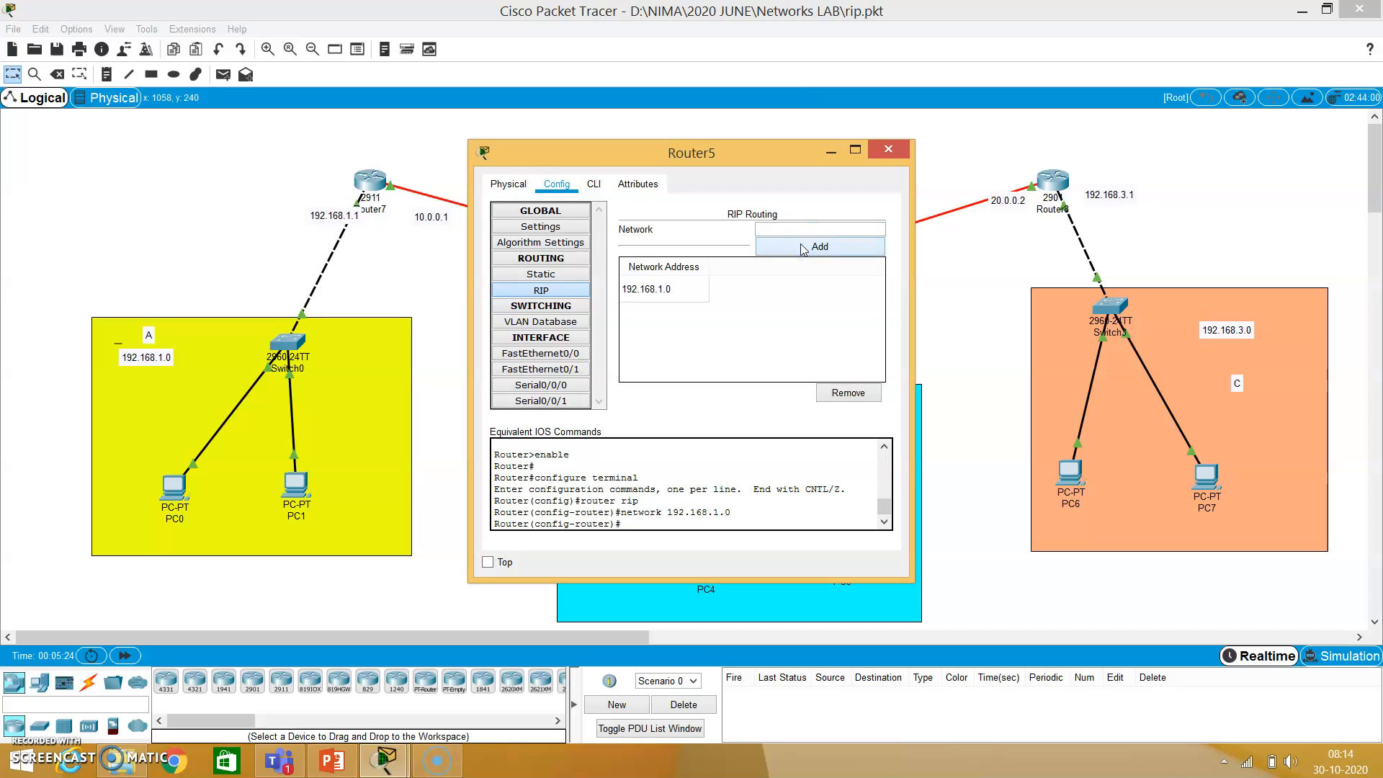
{"action": "left_click", "coordinate": [802, 247]}
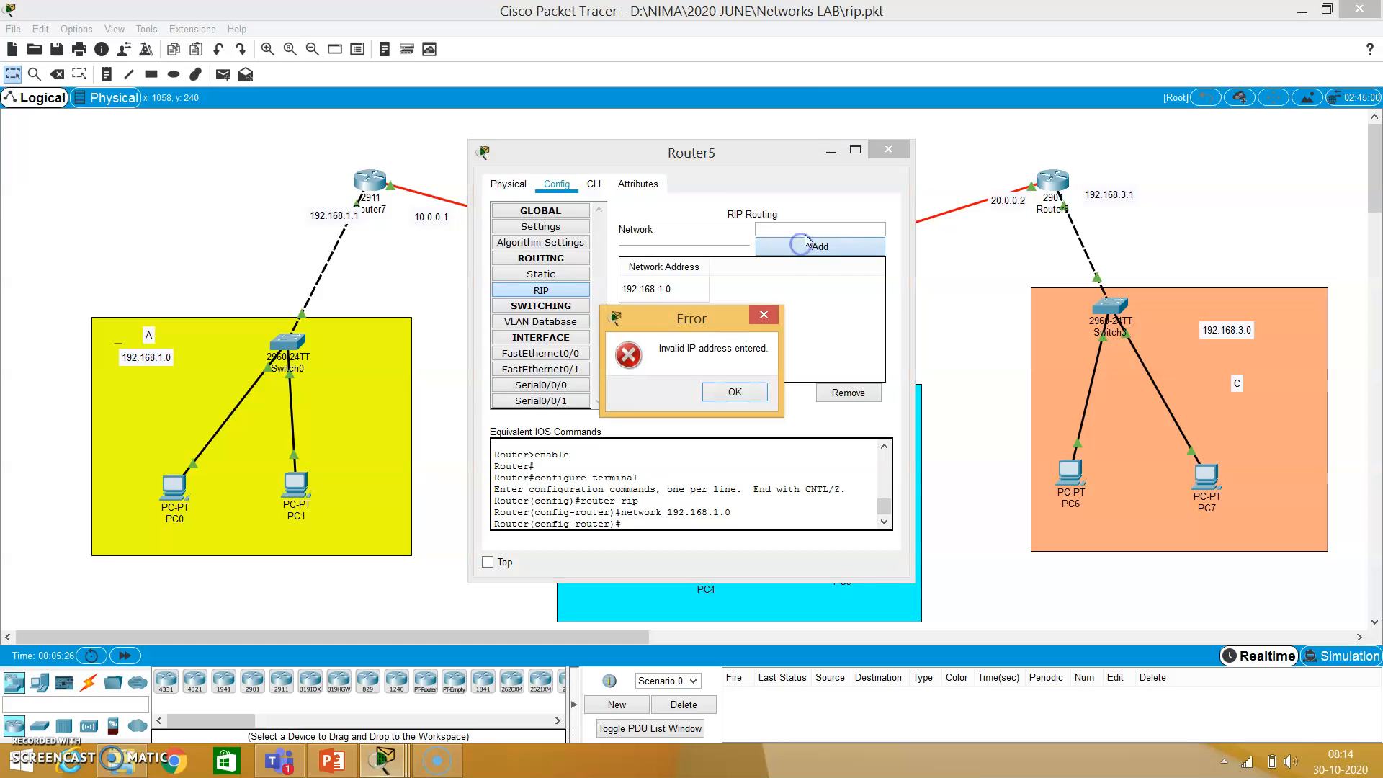
{"action": "left_click", "coordinate": [724, 393]}
Add the networks 10.0.0.0 and 192.168.2.0 to Router5's RIP routing.
{"action": "left_click", "coordinate": [782, 228]}
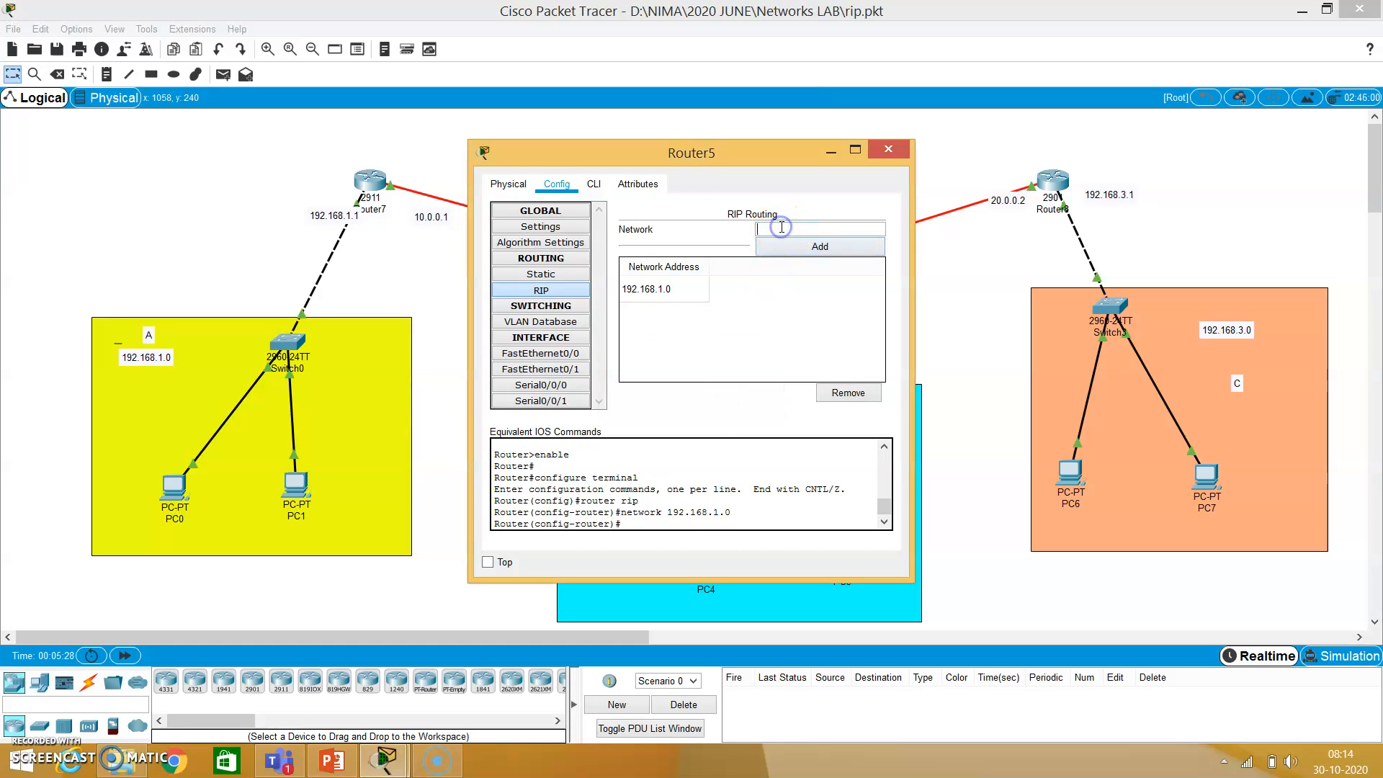
{"action": "type", "text": "10.0.0.0"}
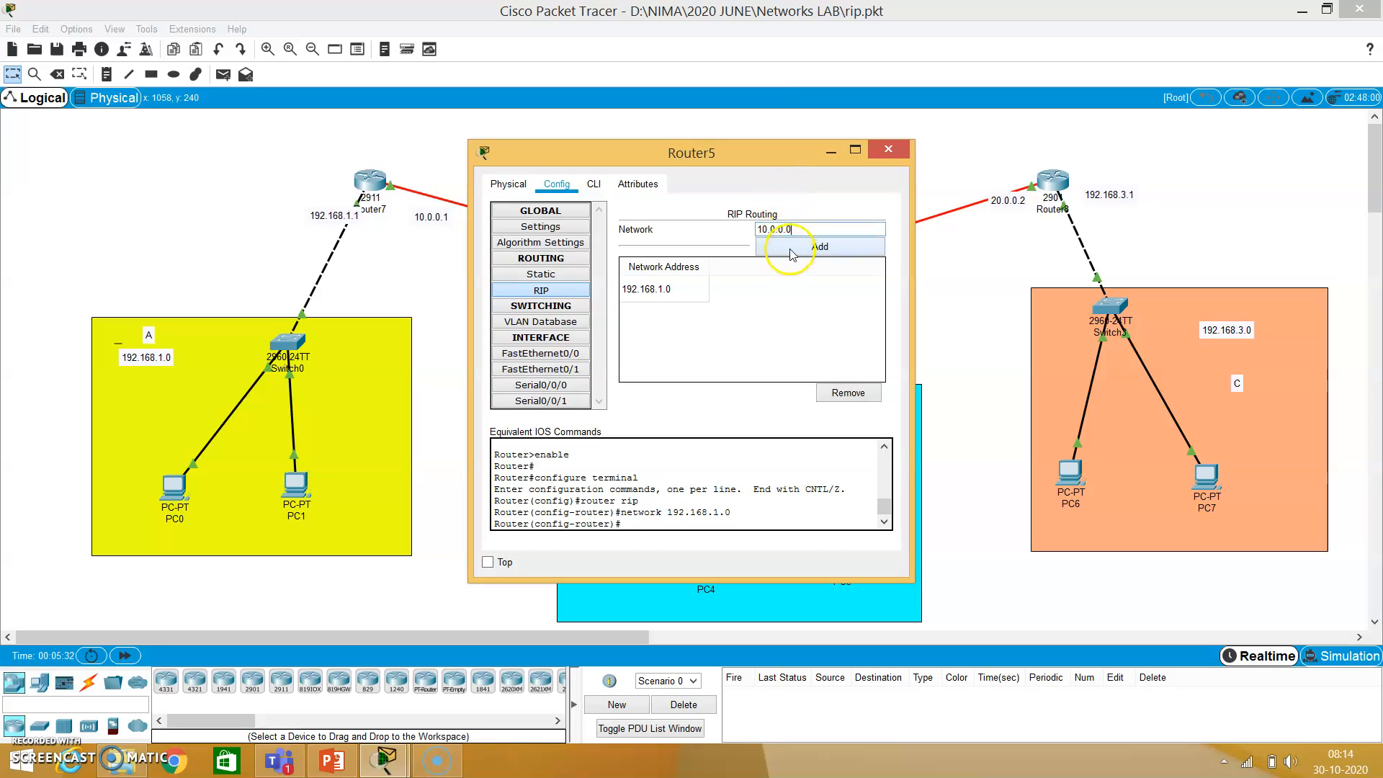
{"action": "left_click", "coordinate": [791, 248]}
{"action": "left_click", "coordinate": [786, 227]}
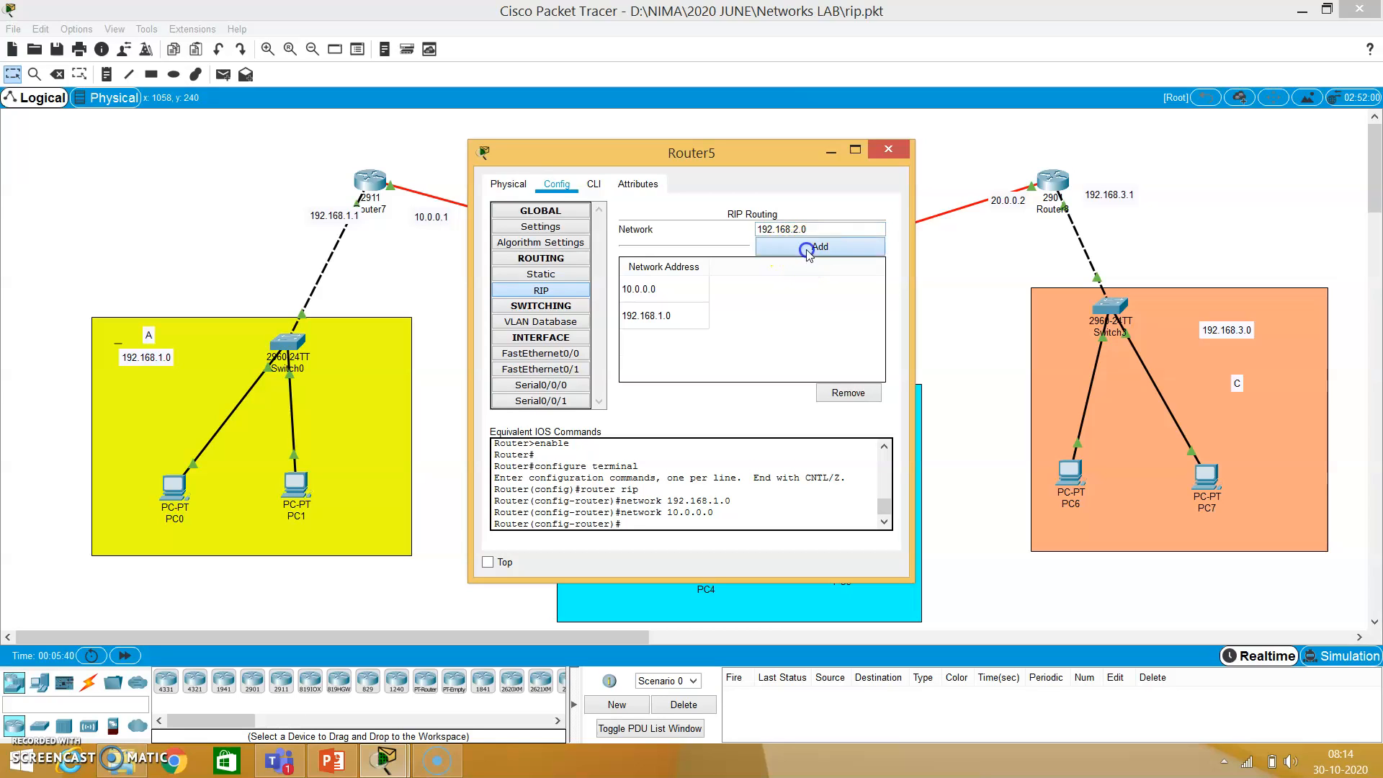
{"action": "left_click", "coordinate": [806, 248]}
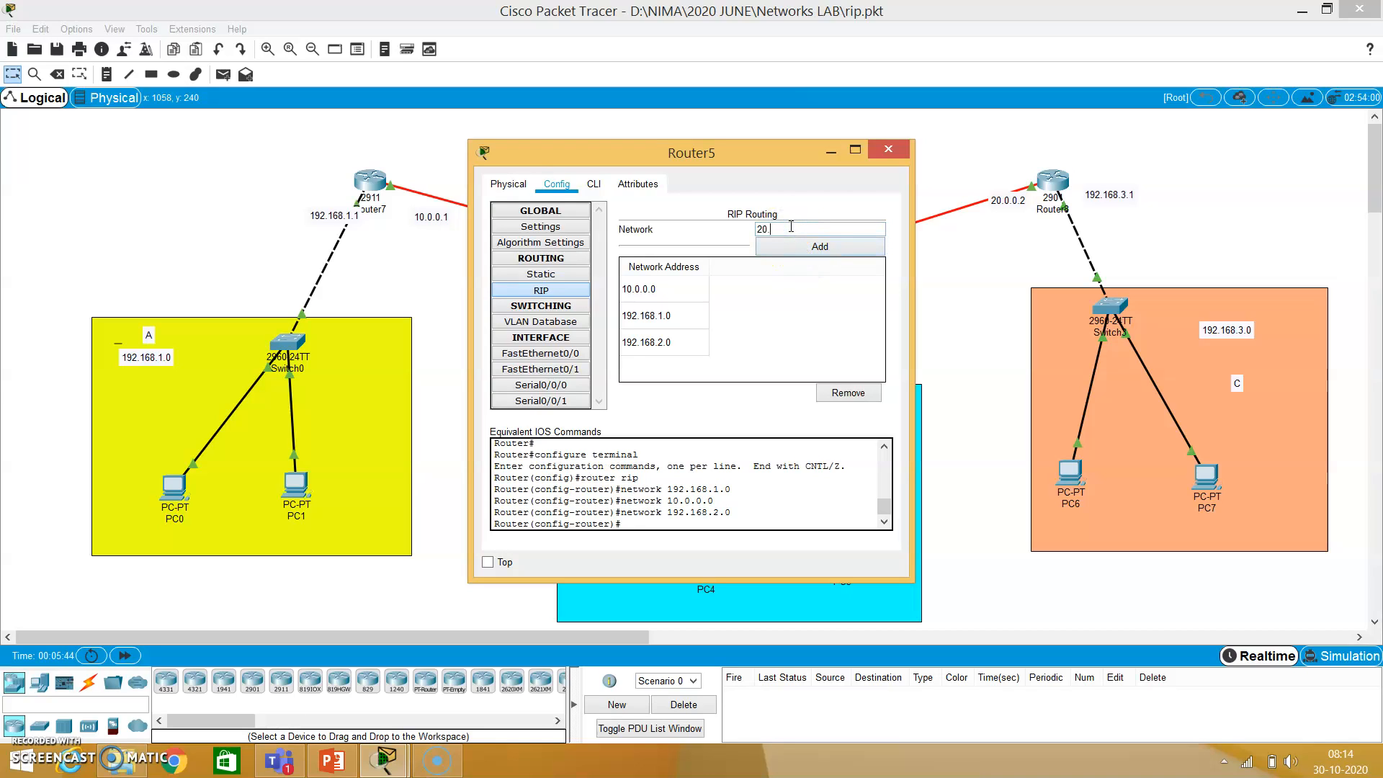
Add the networks 20.0.0.0 and 192.168.3.0 to Router5's RIP routing and check the network address list.
{"action": "left_click", "coordinate": [791, 228]}
{"action": "type", "text": "20.0.0.0"}
{"action": "left_click", "coordinate": [804, 247]}
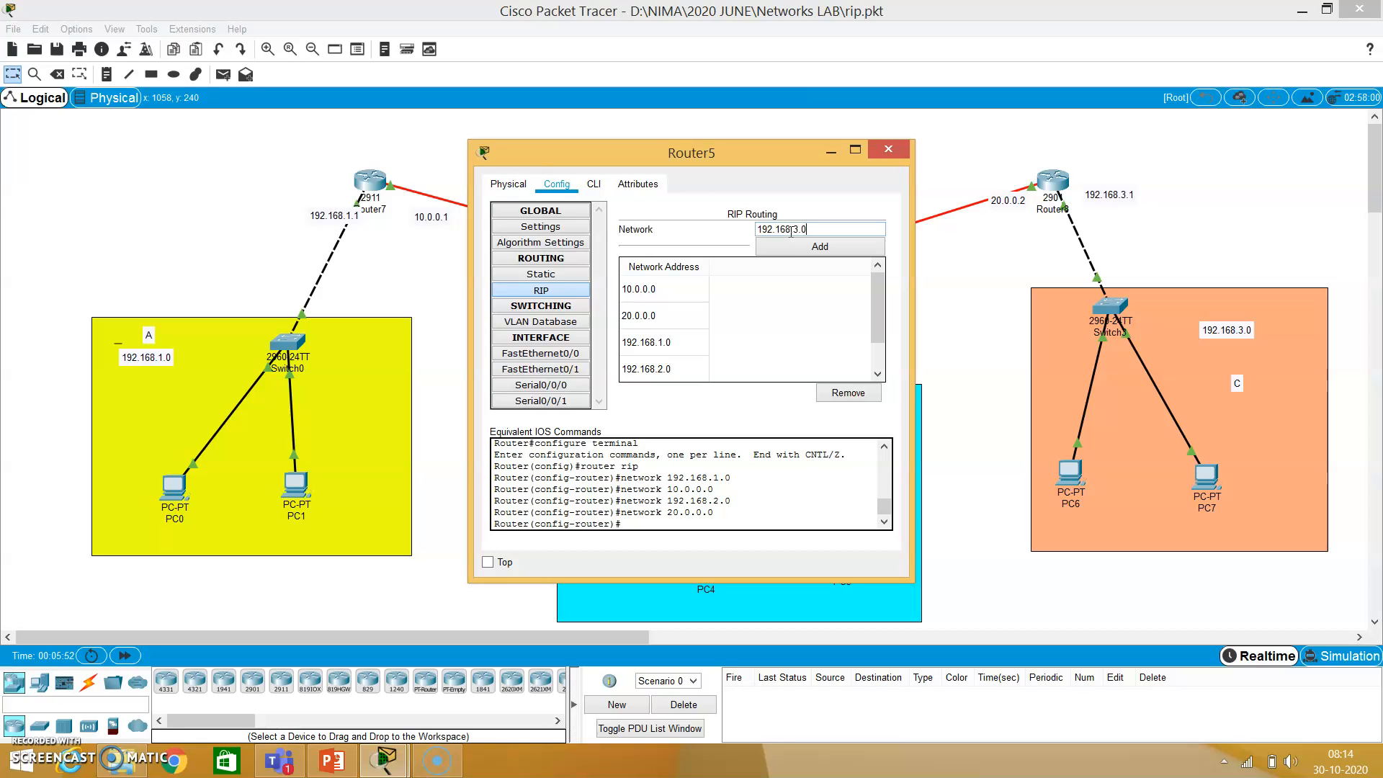
{"action": "left_click", "coordinate": [793, 248]}
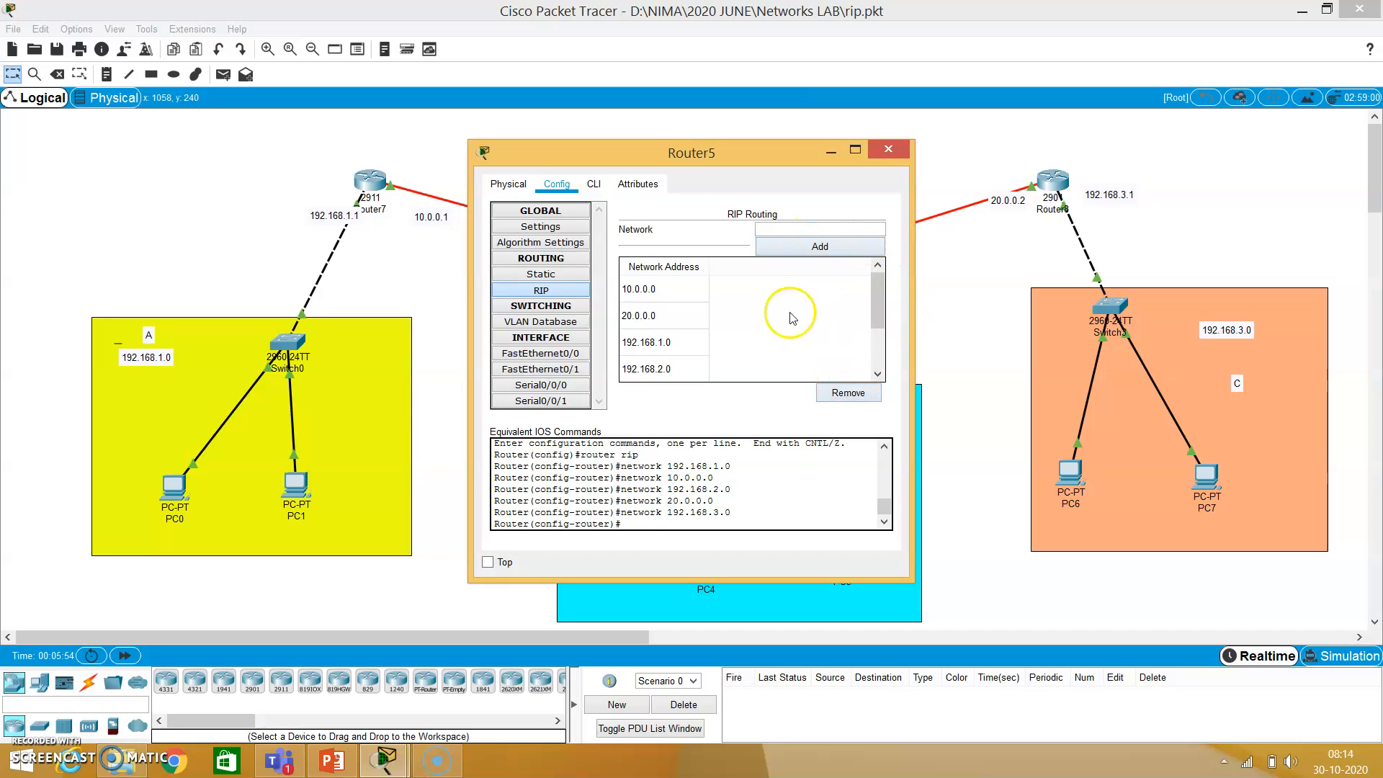
{"action": "scroll", "coordinate": [690, 347], "scroll_direction": "down", "scroll_amount": 1}
{"action": "scroll", "coordinate": [686, 347], "scroll_direction": "up", "scroll_amount": 1}
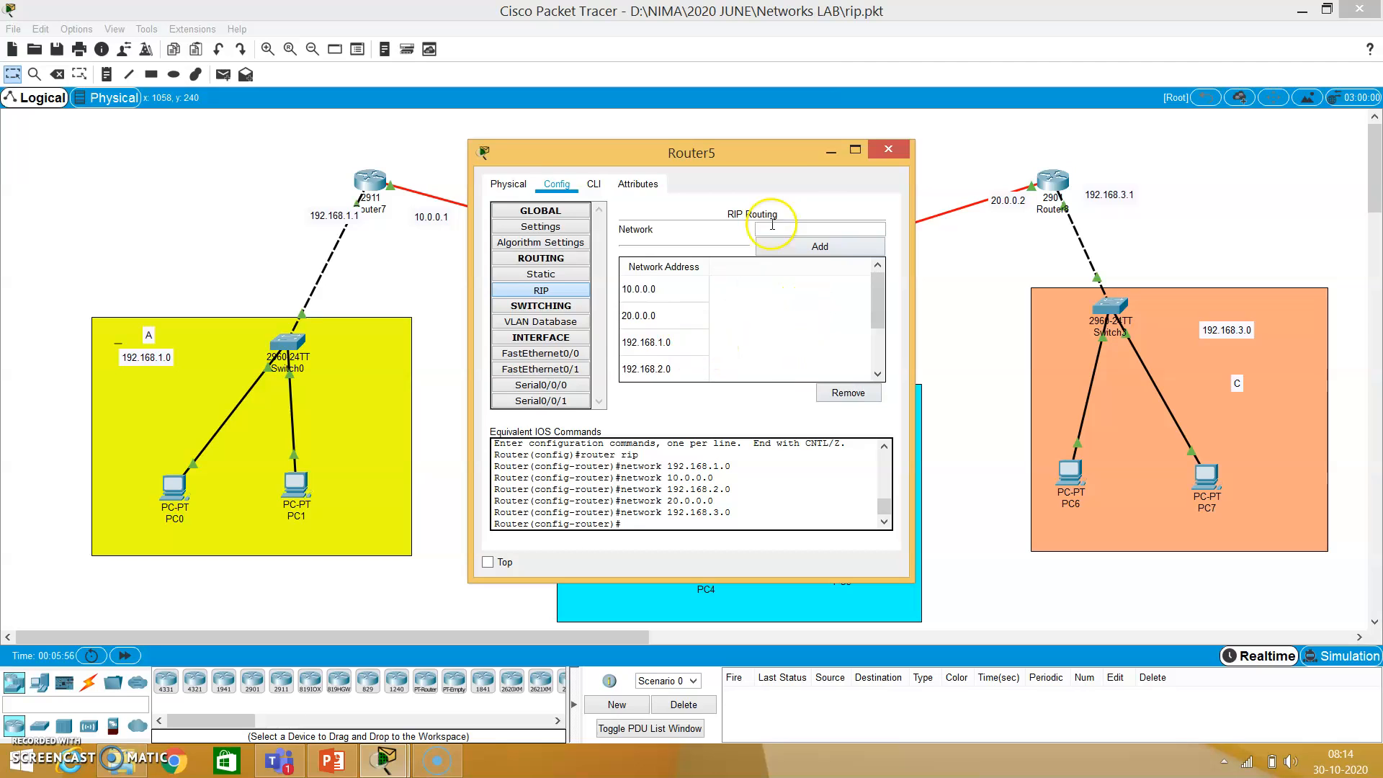
Close Router5's configuration, open Router8's RIP routing configuration and add the network 192.168.1.0.
{"action": "left_click", "coordinate": [888, 150]}
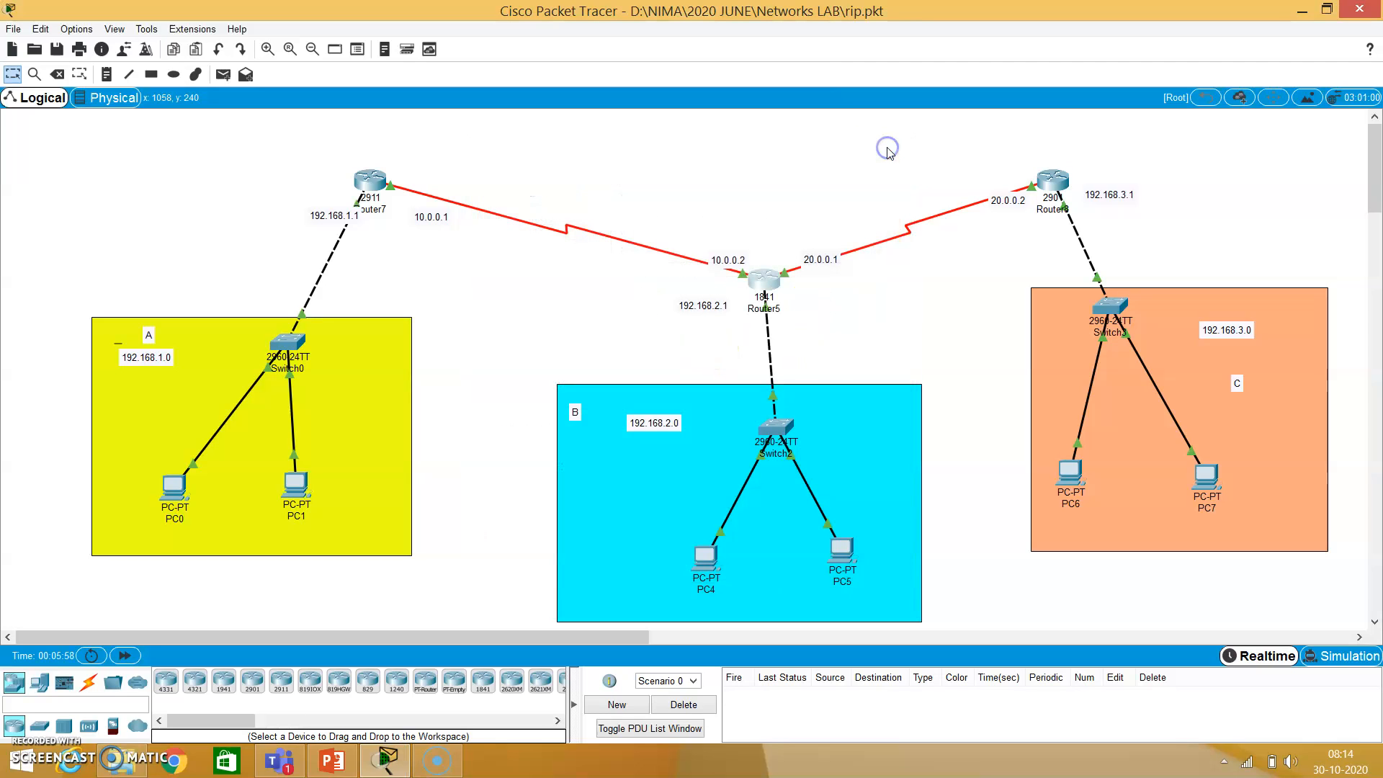
{"action": "left_click", "coordinate": [1052, 181]}
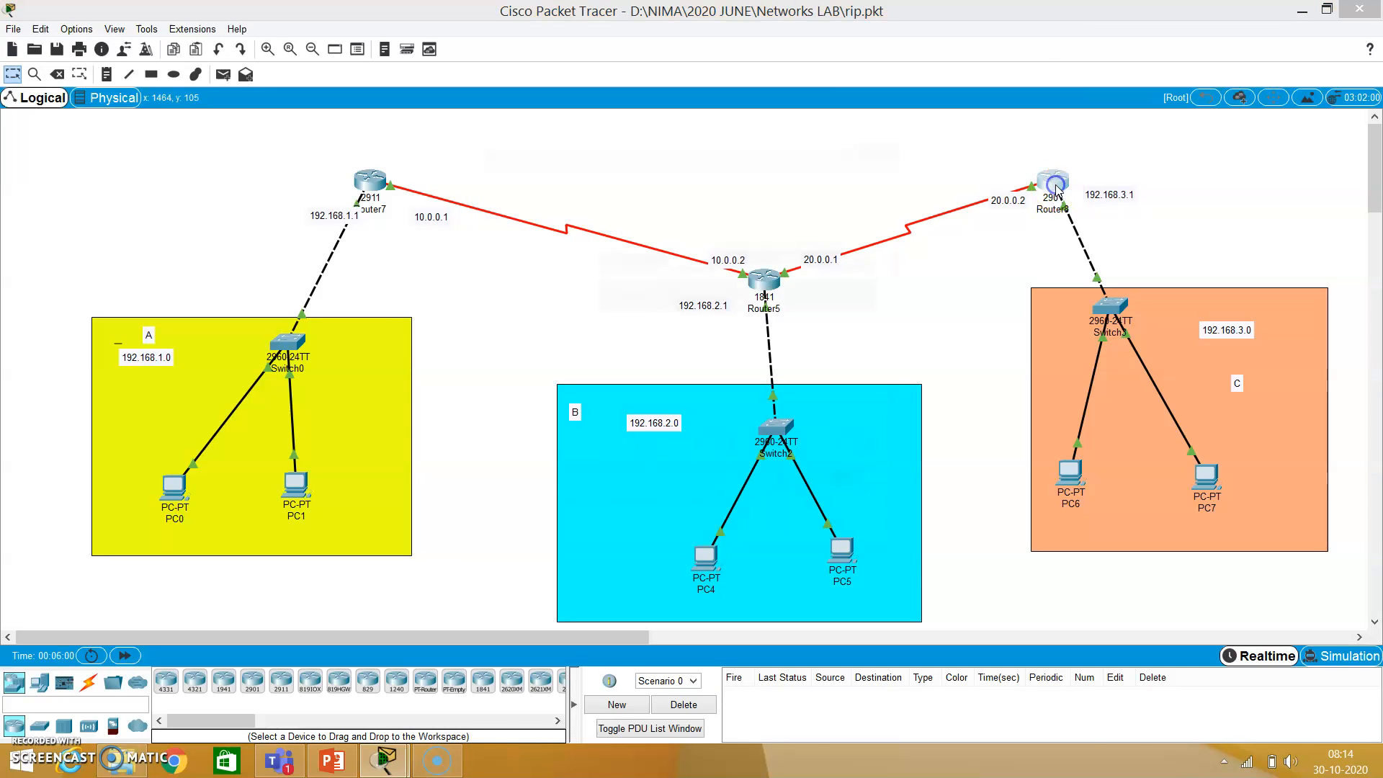
{"action": "left_click", "coordinate": [556, 184]}
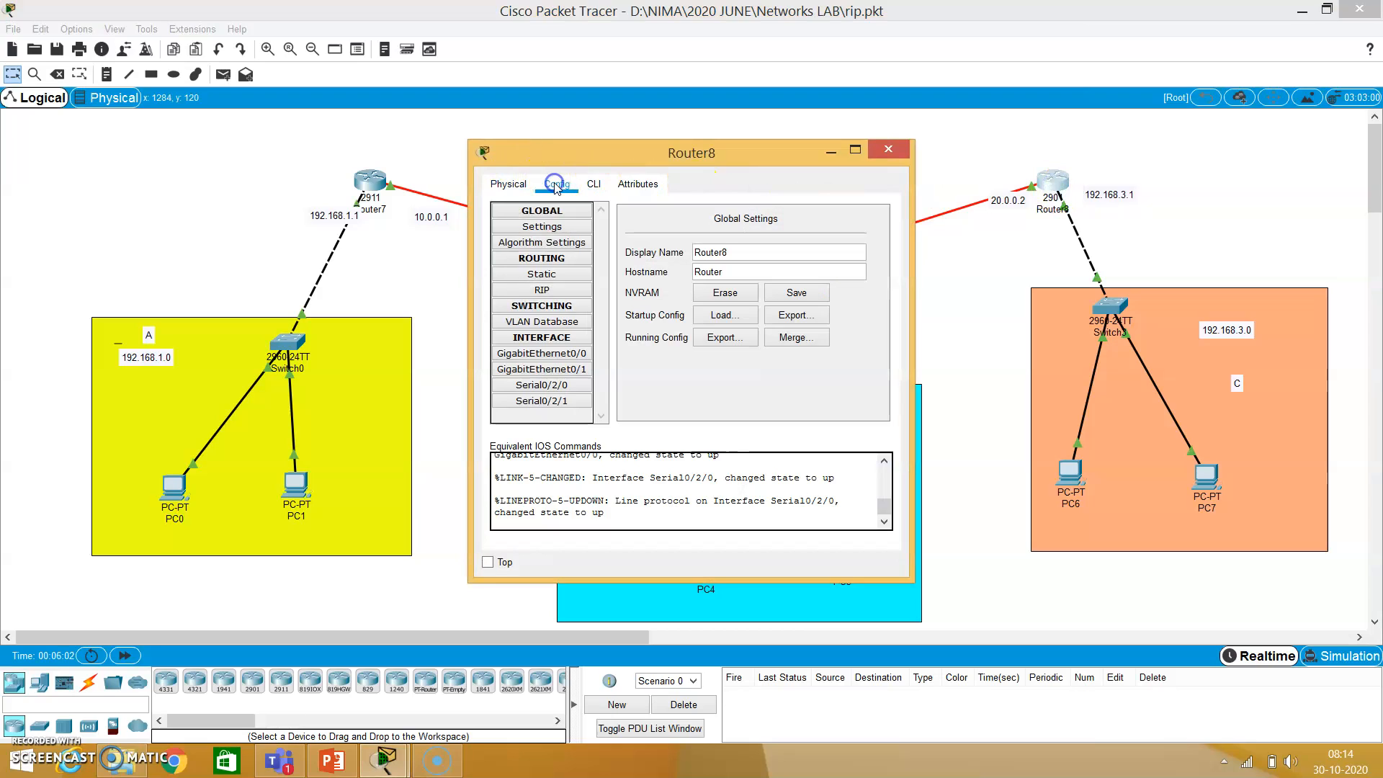
{"action": "left_click", "coordinate": [542, 290]}
{"action": "left_click", "coordinate": [795, 228]}
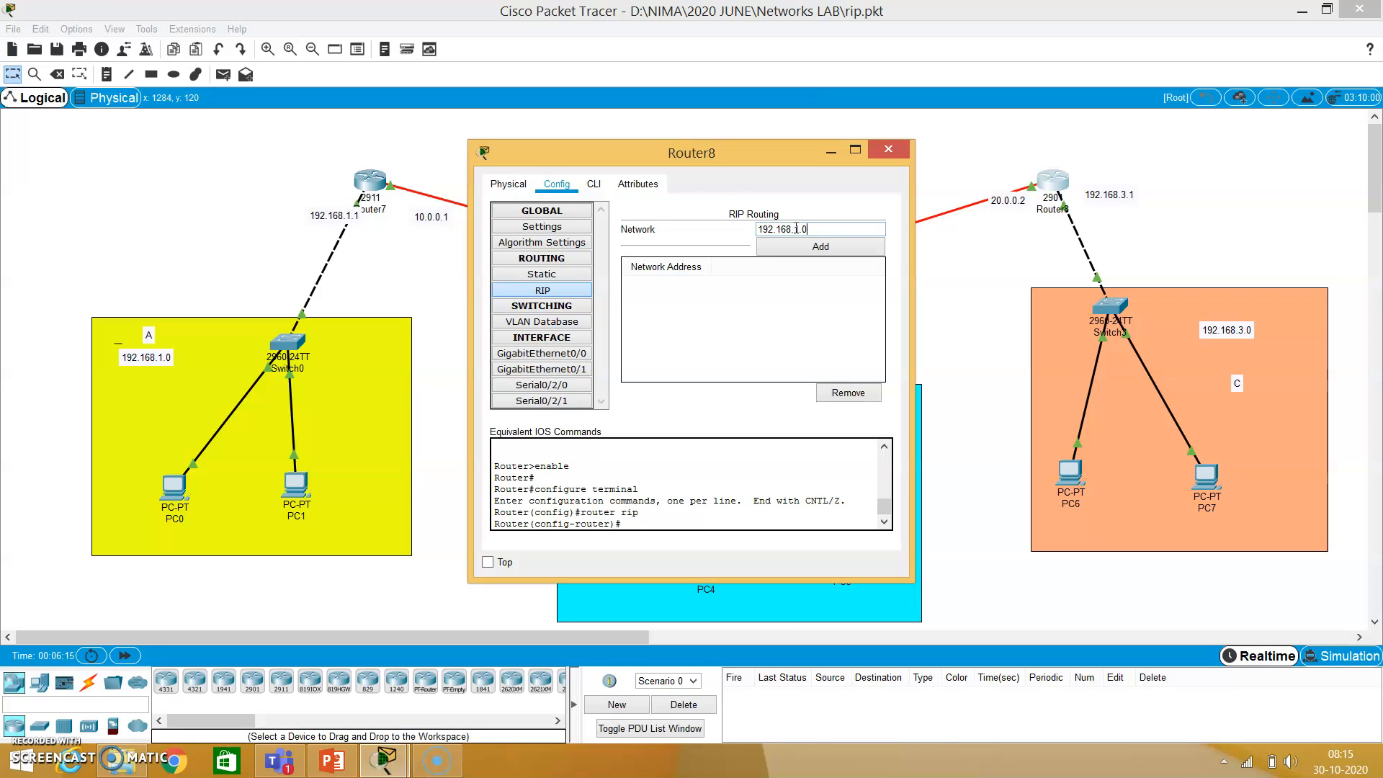
{"action": "left_click", "coordinate": [804, 247]}
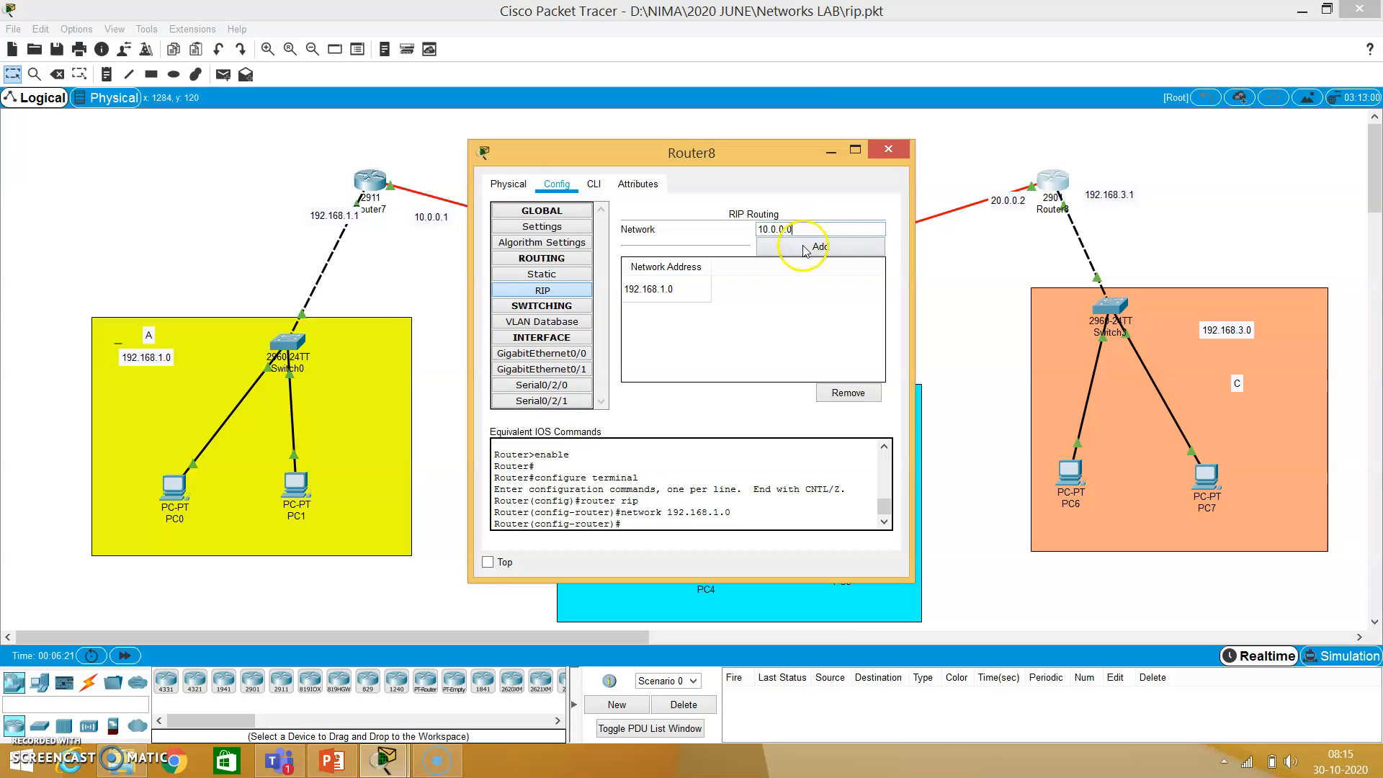
Add the networks 10.0.0.0, 192.168.2.0 and 192.168.3.0 to Router8's RIP routing.
{"action": "left_click", "coordinate": [804, 246]}
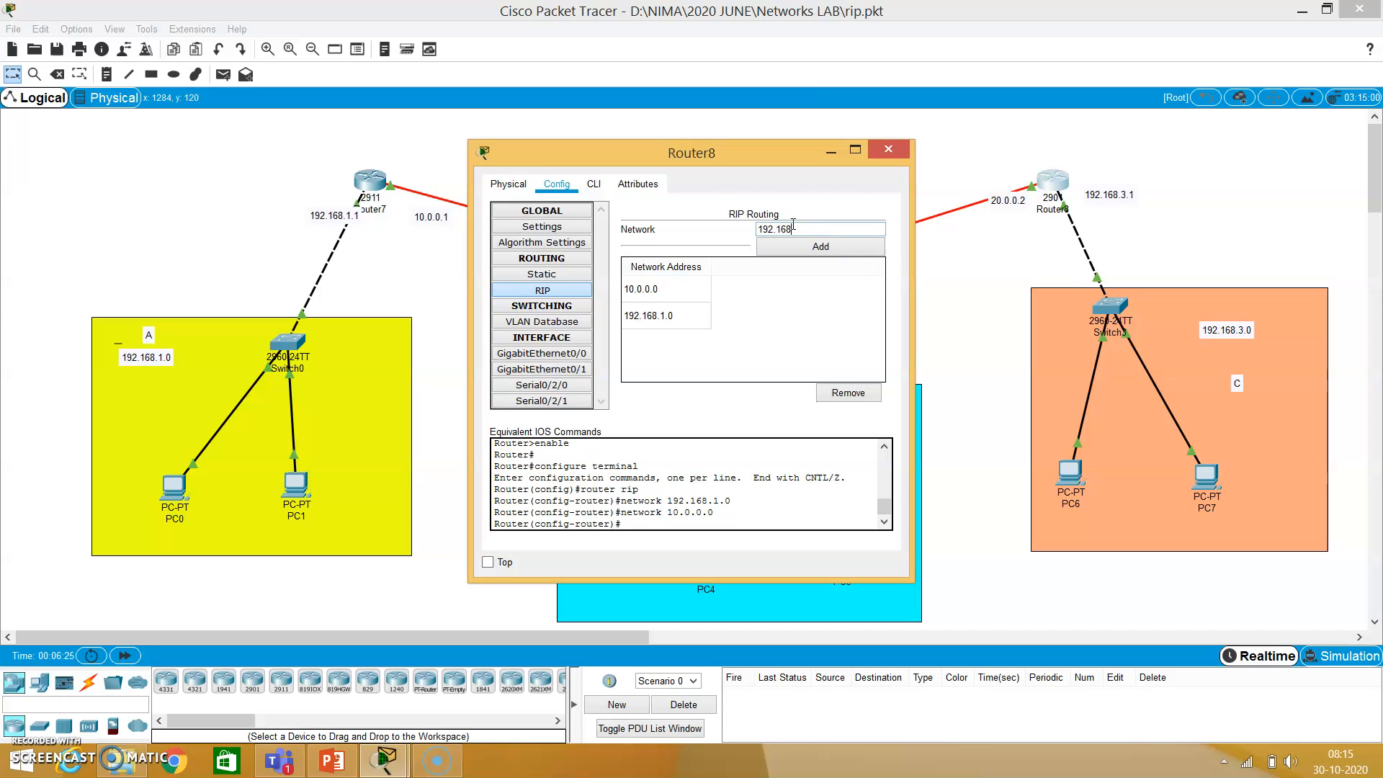
{"action": "left_click", "coordinate": [805, 242]}
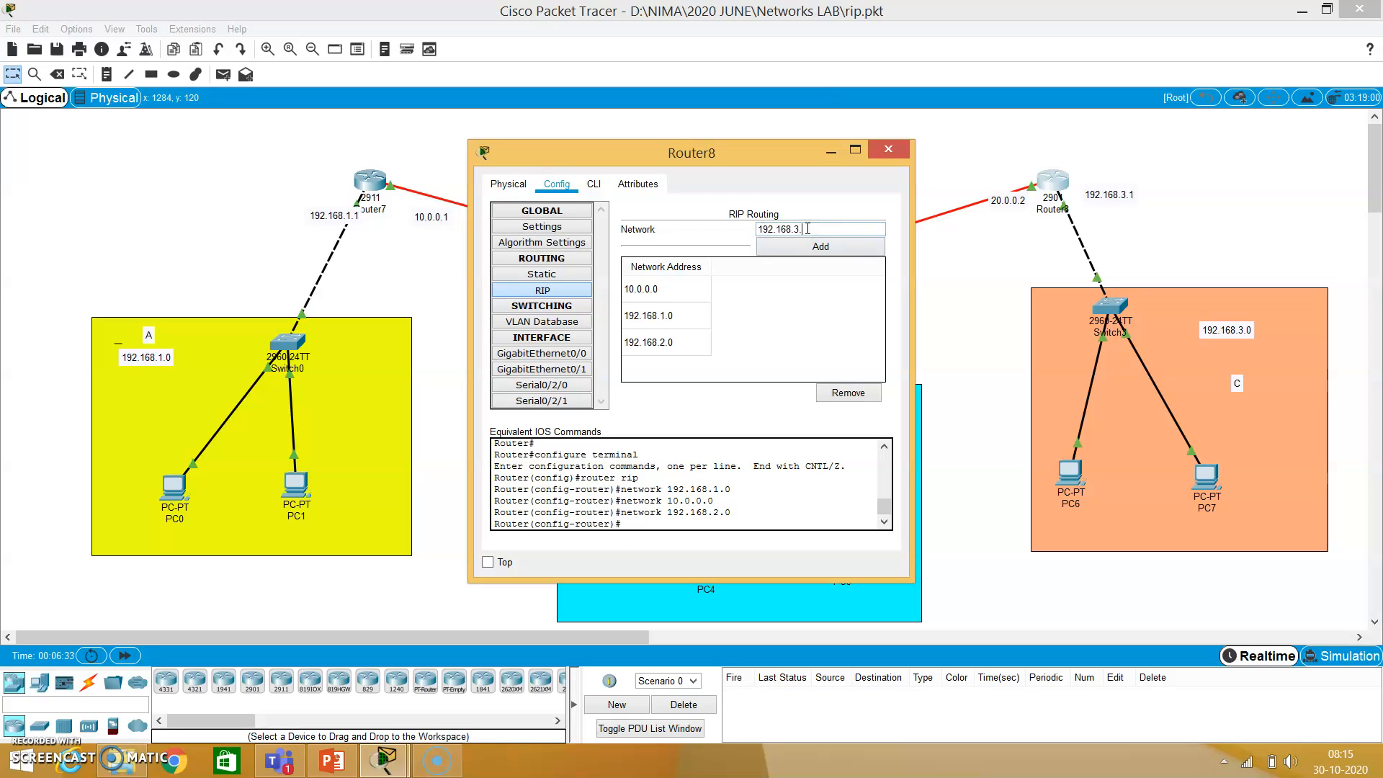
{"action": "left_click", "coordinate": [818, 247]}
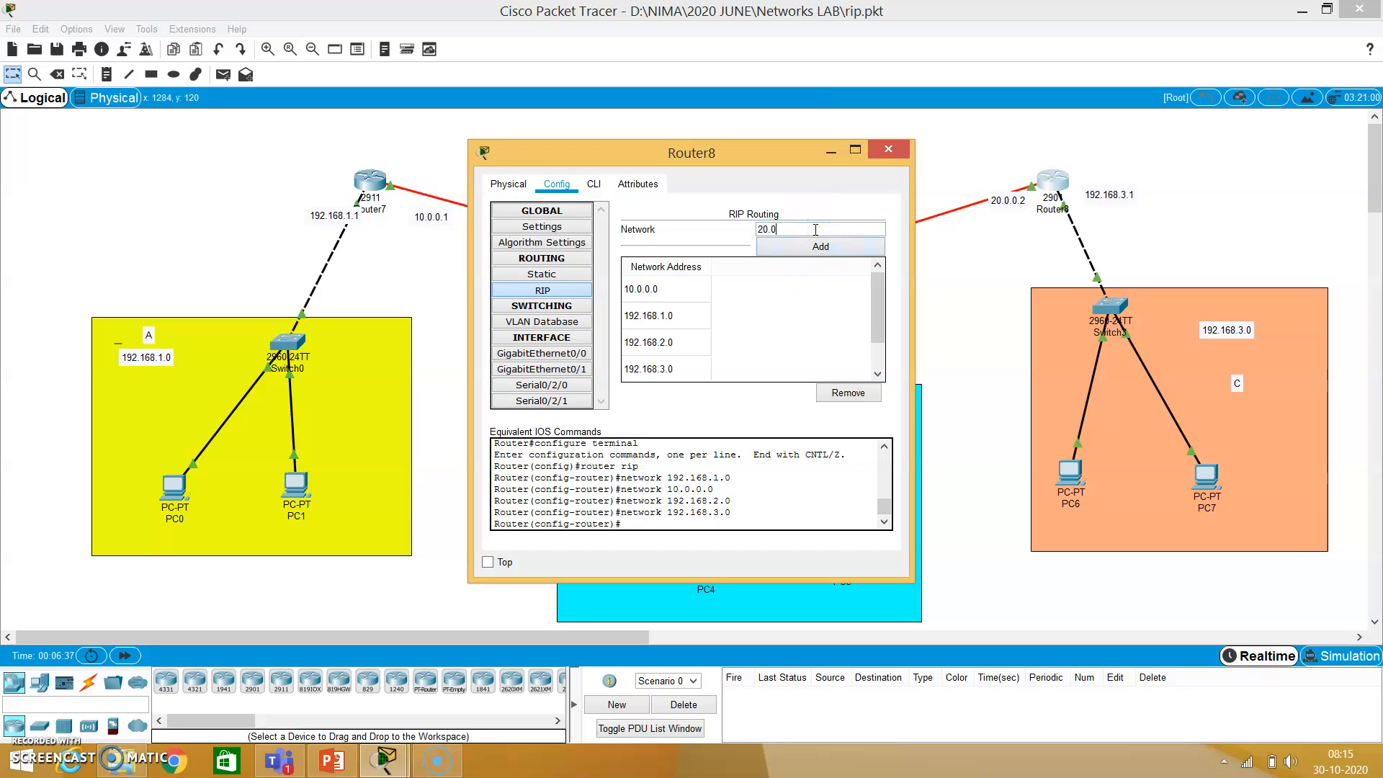
Add the network 20.0.0.0 to Router8's RIP routing, check the network address list and close the router's configuration window.
{"action": "left_click", "coordinate": [816, 229]}
{"action": "type", "text": "20.0.0.0"}
{"action": "left_click", "coordinate": [820, 247]}
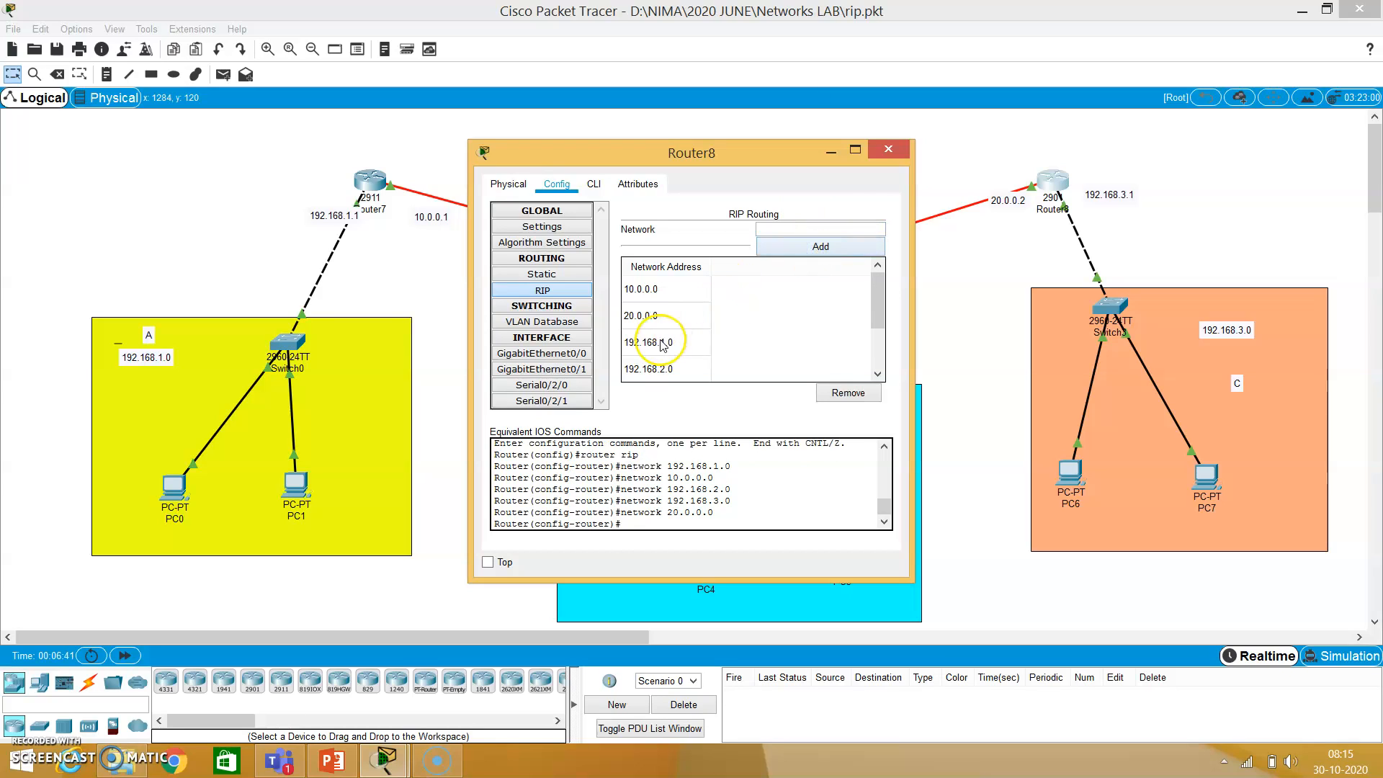
{"action": "scroll", "coordinate": [663, 346], "scroll_direction": "down", "scroll_amount": 1}
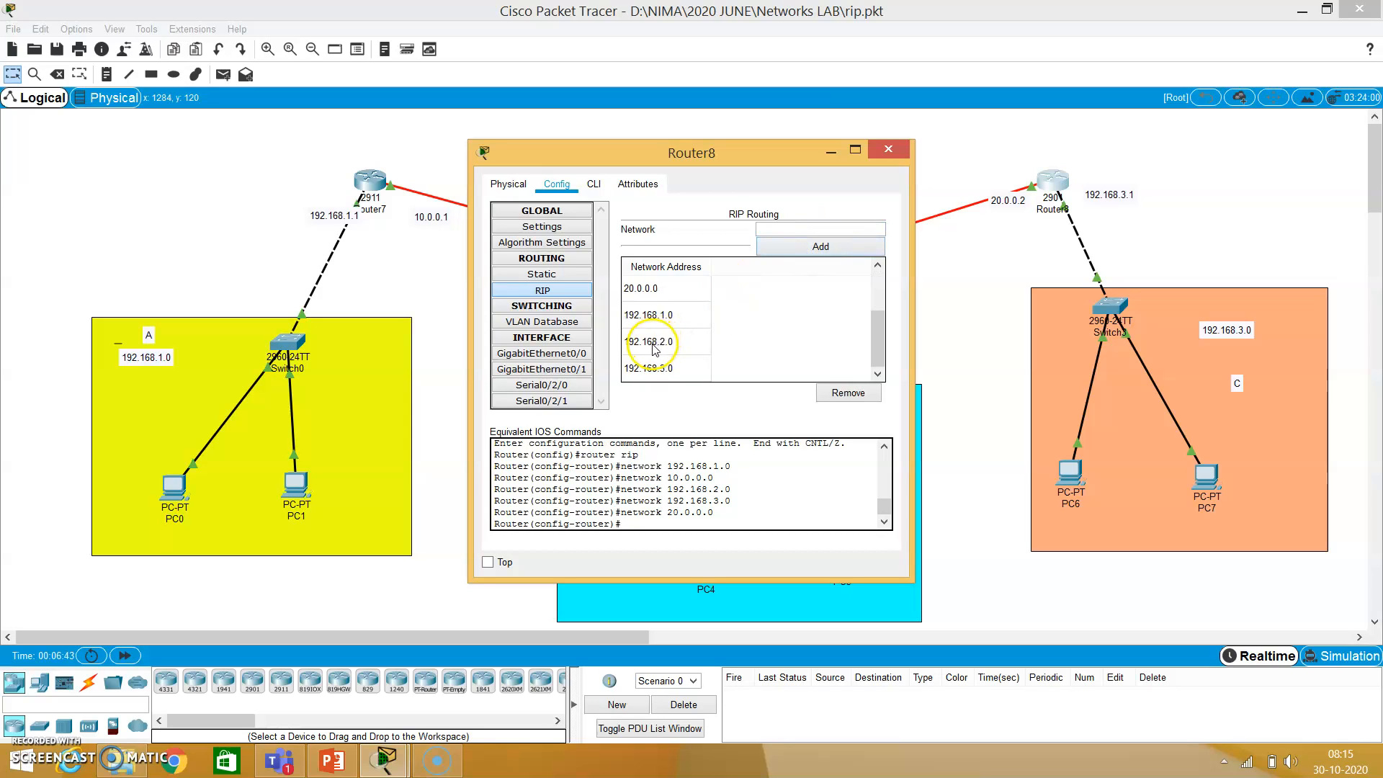
{"action": "scroll", "coordinate": [654, 349], "scroll_direction": "up", "scroll_amount": 1}
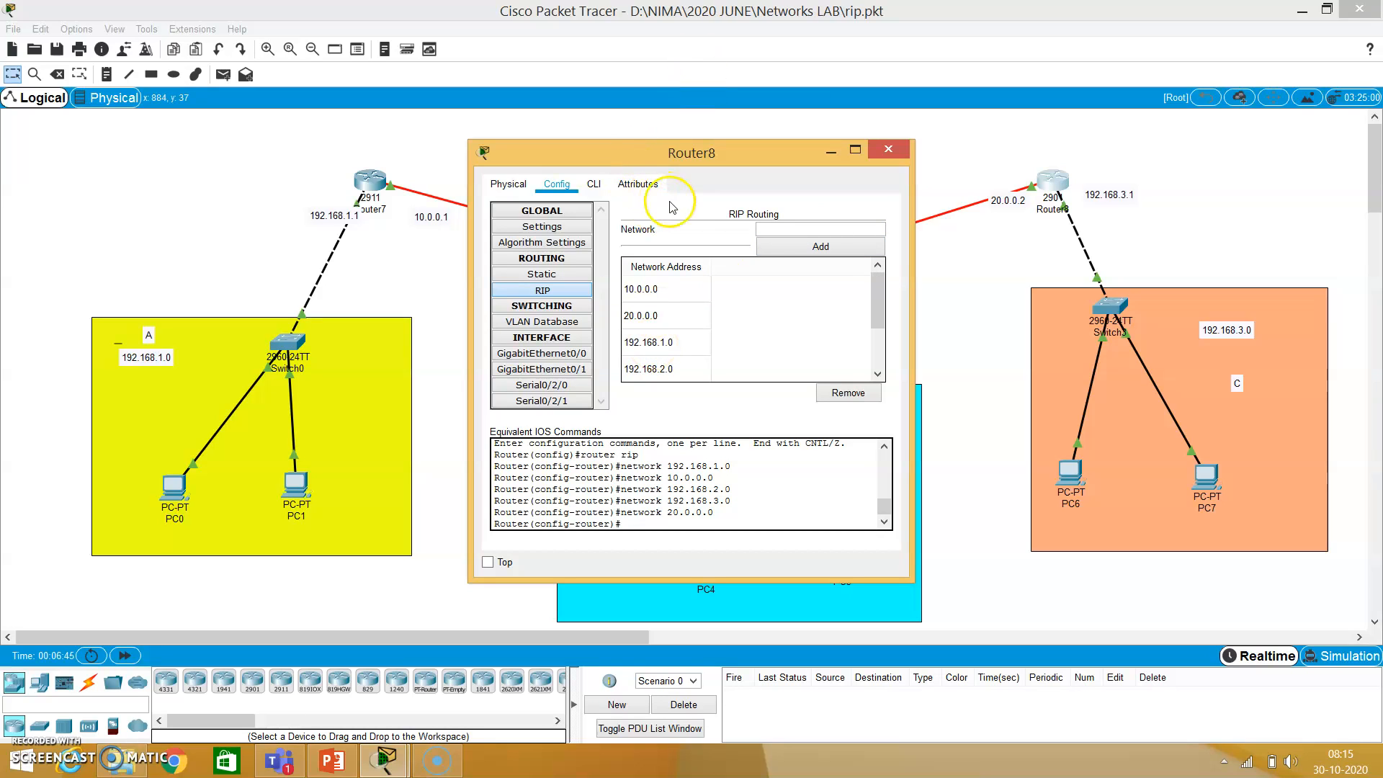
{"action": "left_click", "coordinate": [891, 151]}
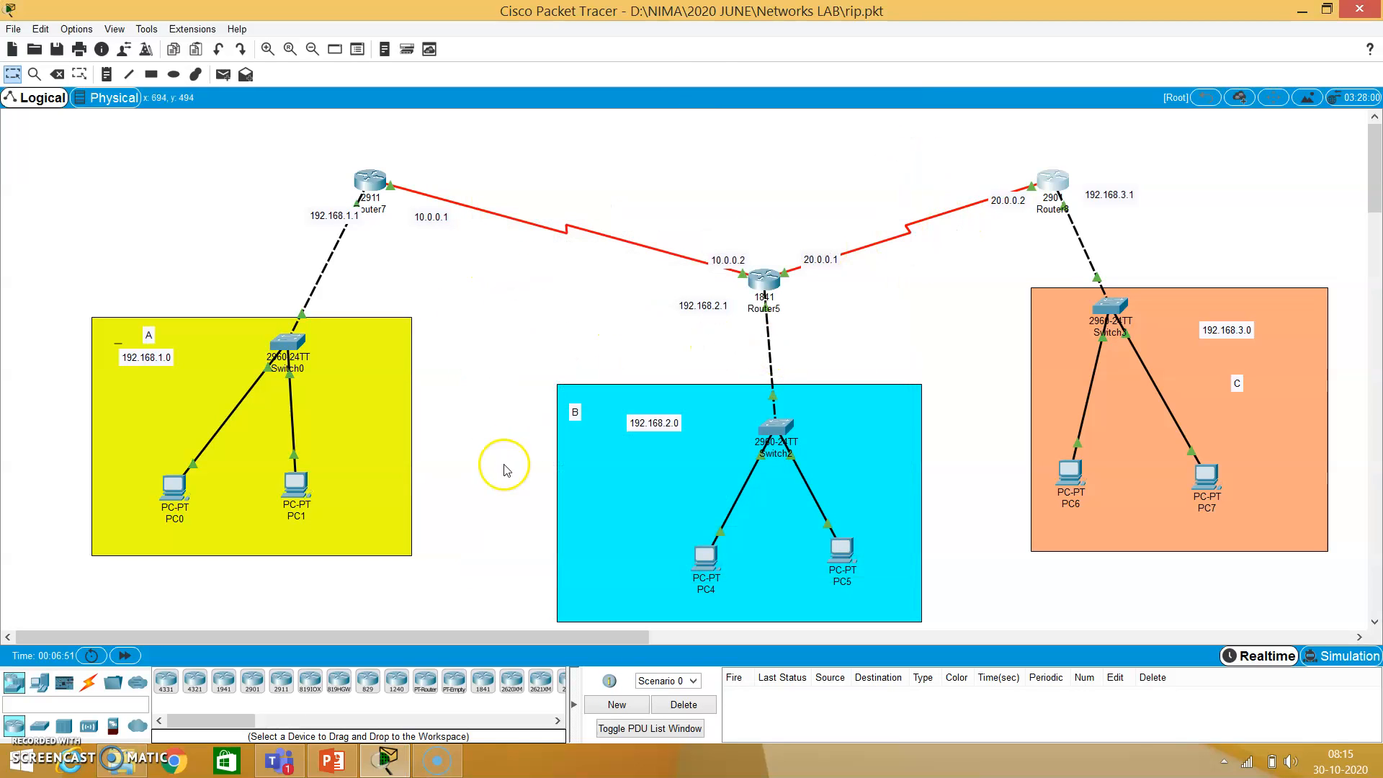
Send a simple PDU from PC0 in network A to PC4 in network B.
{"action": "left_click", "coordinate": [311, 49]}
{"action": "left_click", "coordinate": [311, 49]}
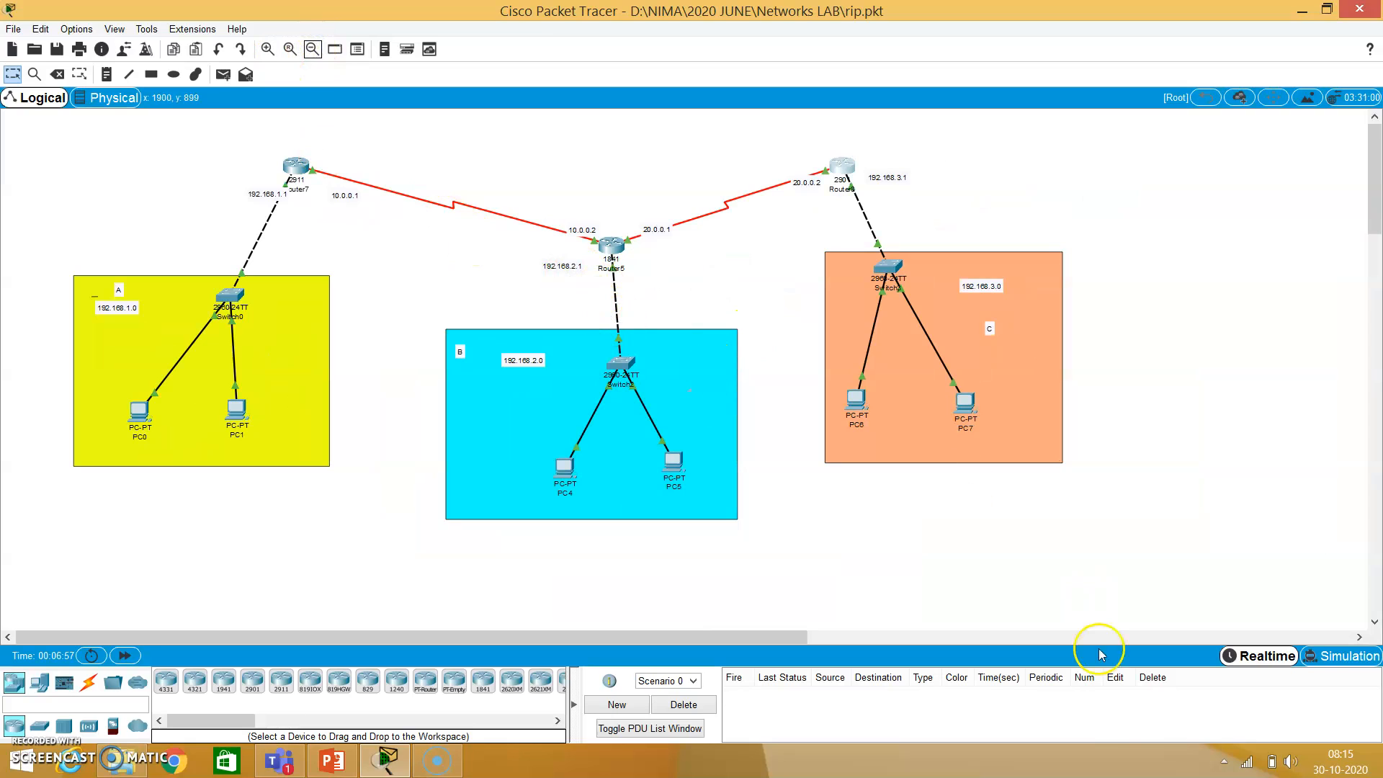
{"action": "left_click", "coordinate": [222, 74]}
{"action": "left_click", "coordinate": [140, 414]}
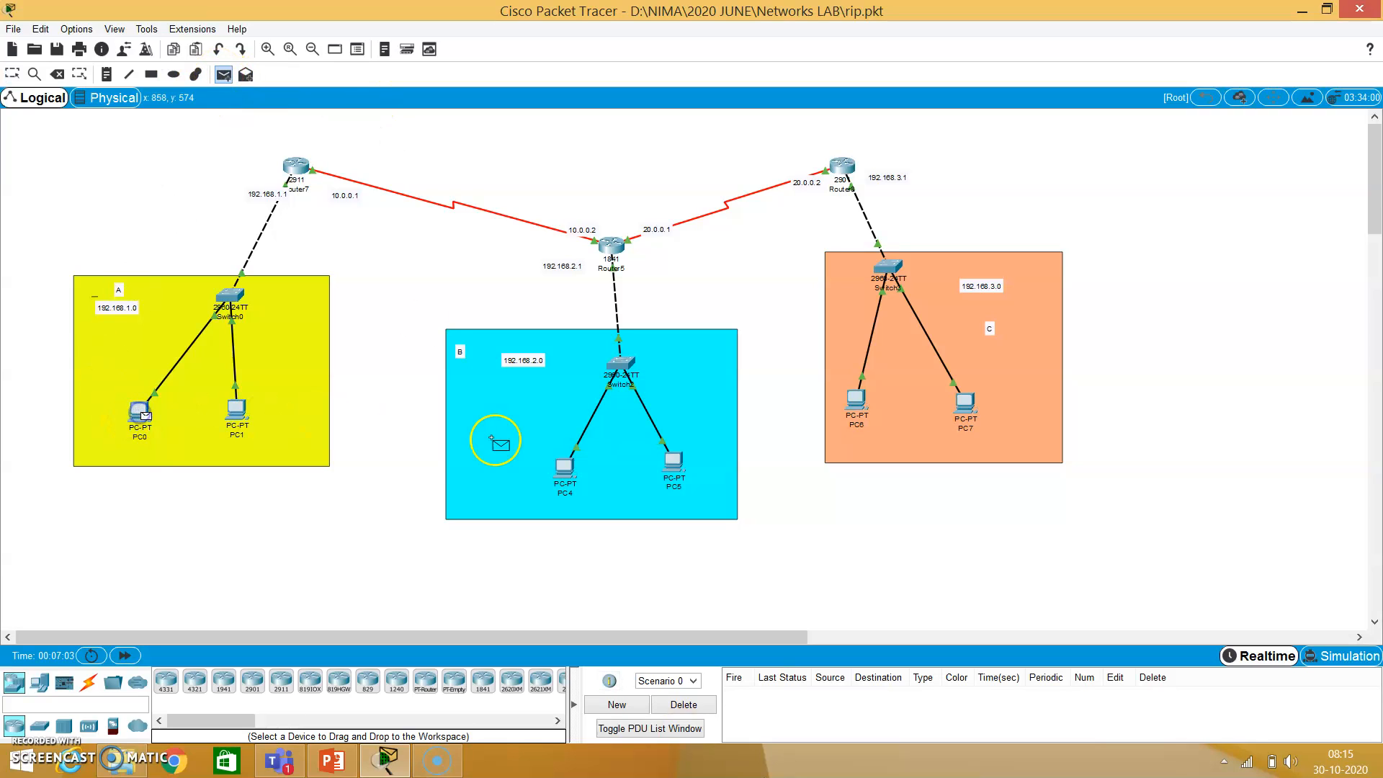
{"action": "left_click", "coordinate": [565, 466]}
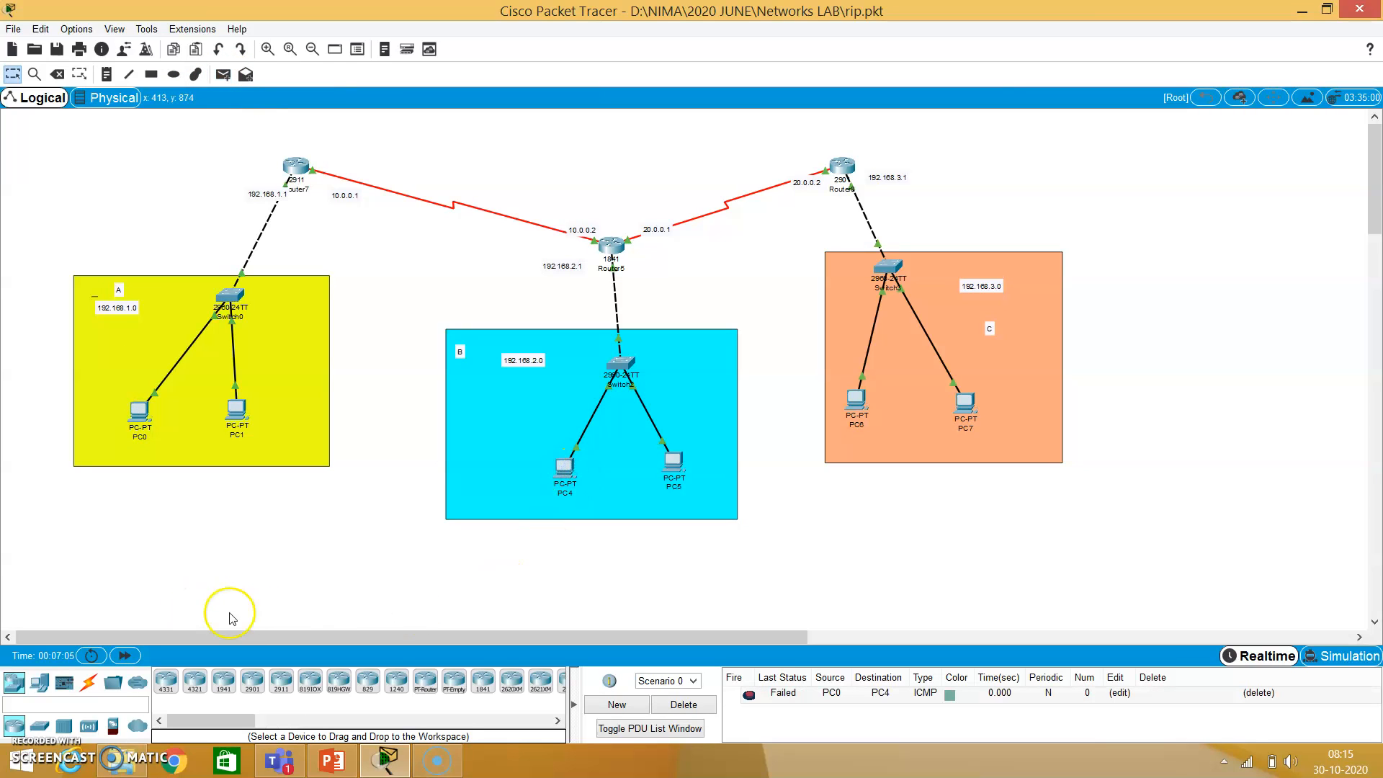
Send a second simple PDU from PC0 to PC4 and check its delivery status.
{"action": "left_click", "coordinate": [220, 75]}
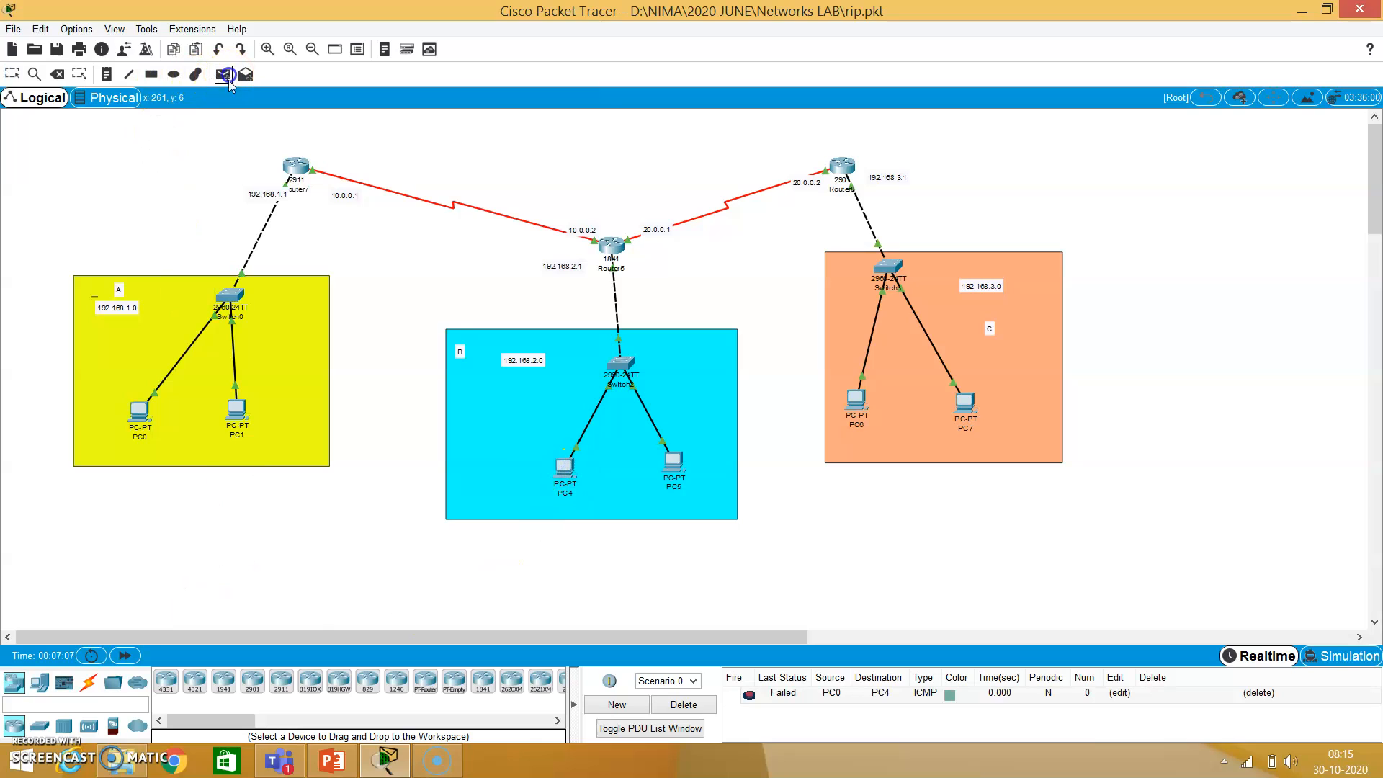
{"action": "left_click", "coordinate": [138, 413]}
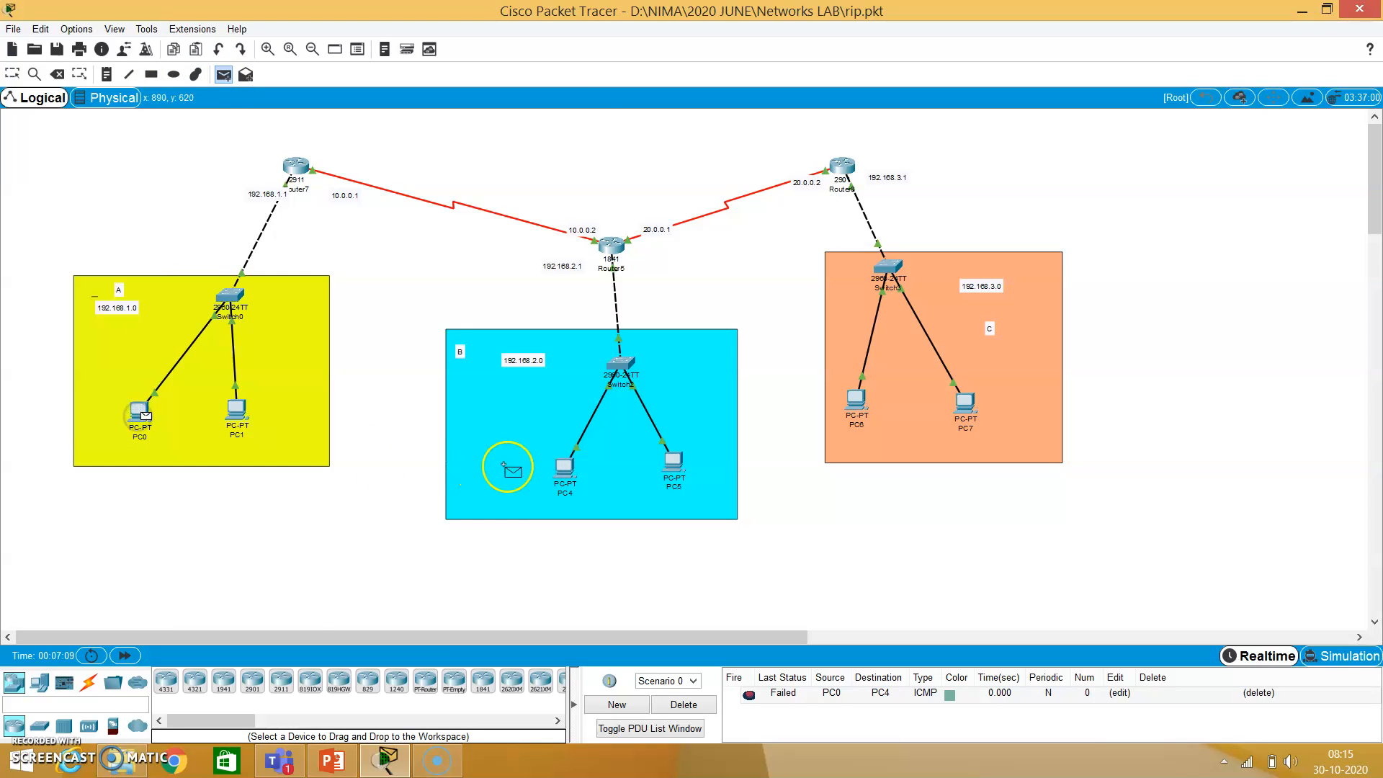
{"action": "left_click", "coordinate": [565, 467]}
{"action": "left_click", "coordinate": [784, 713]}
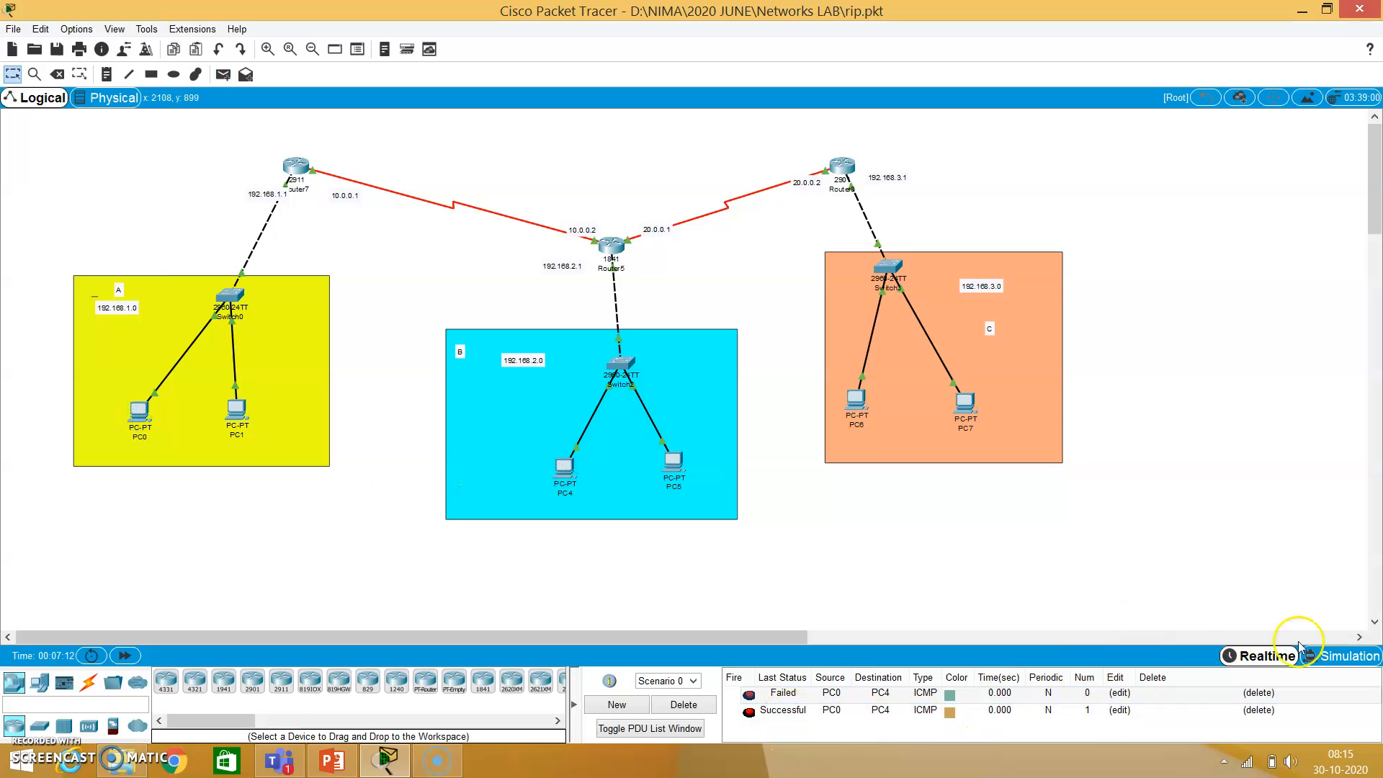
Switch to Simulation mode and play the transmission of the PC0 to PC4 packets.
{"action": "left_click", "coordinate": [1336, 657]}
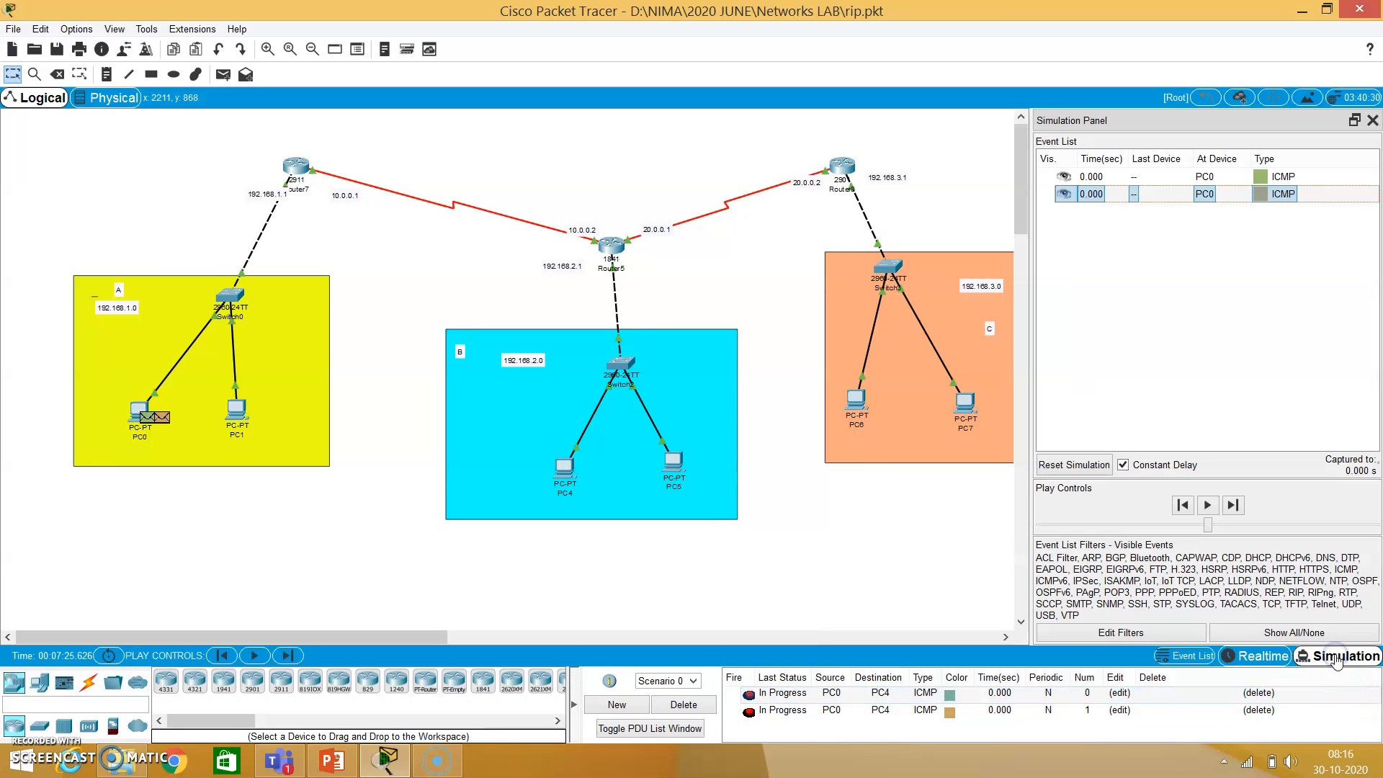
{"action": "left_click", "coordinate": [1207, 507]}
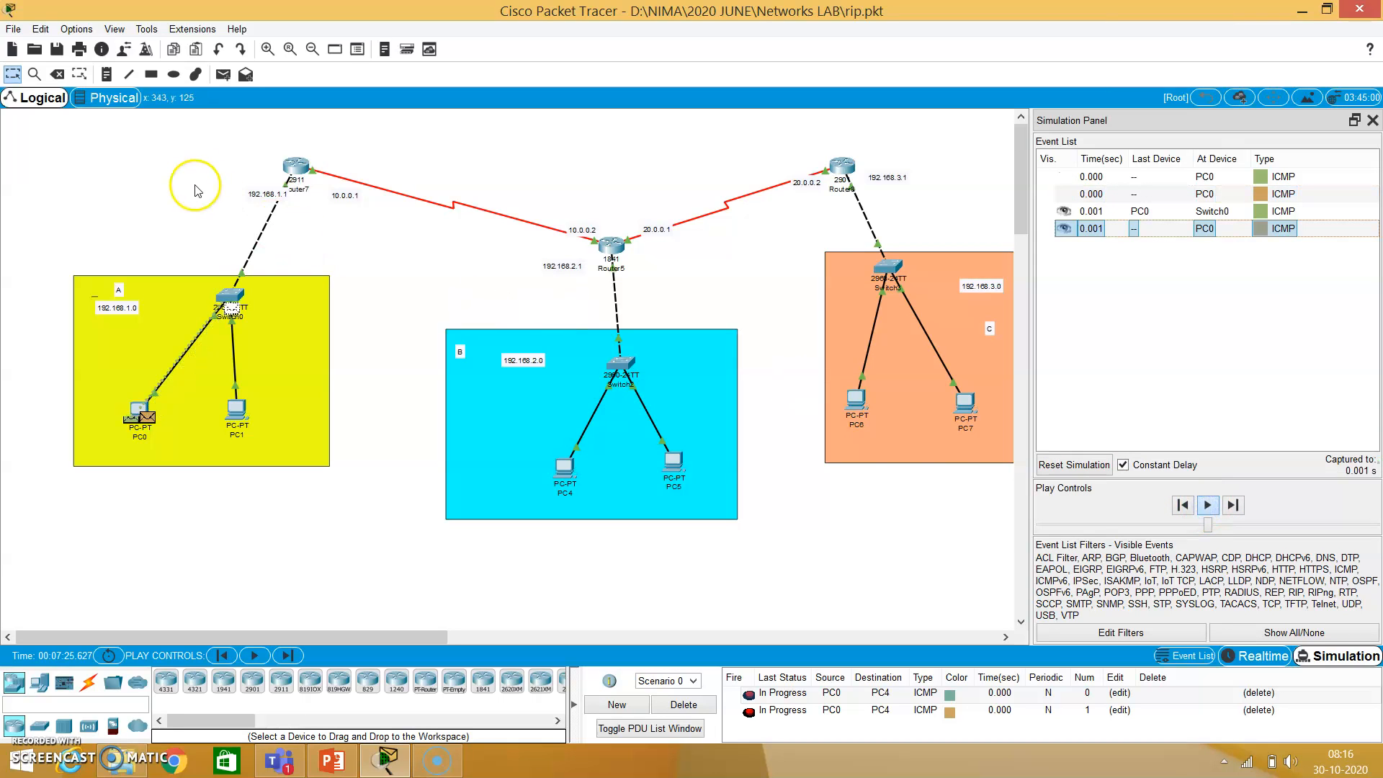
Add a simple PDU from PC1 in network A to PC6 in network C while the simulation plays.
{"action": "left_click", "coordinate": [226, 75]}
{"action": "left_click", "coordinate": [238, 412]}
{"action": "left_click", "coordinate": [857, 400]}
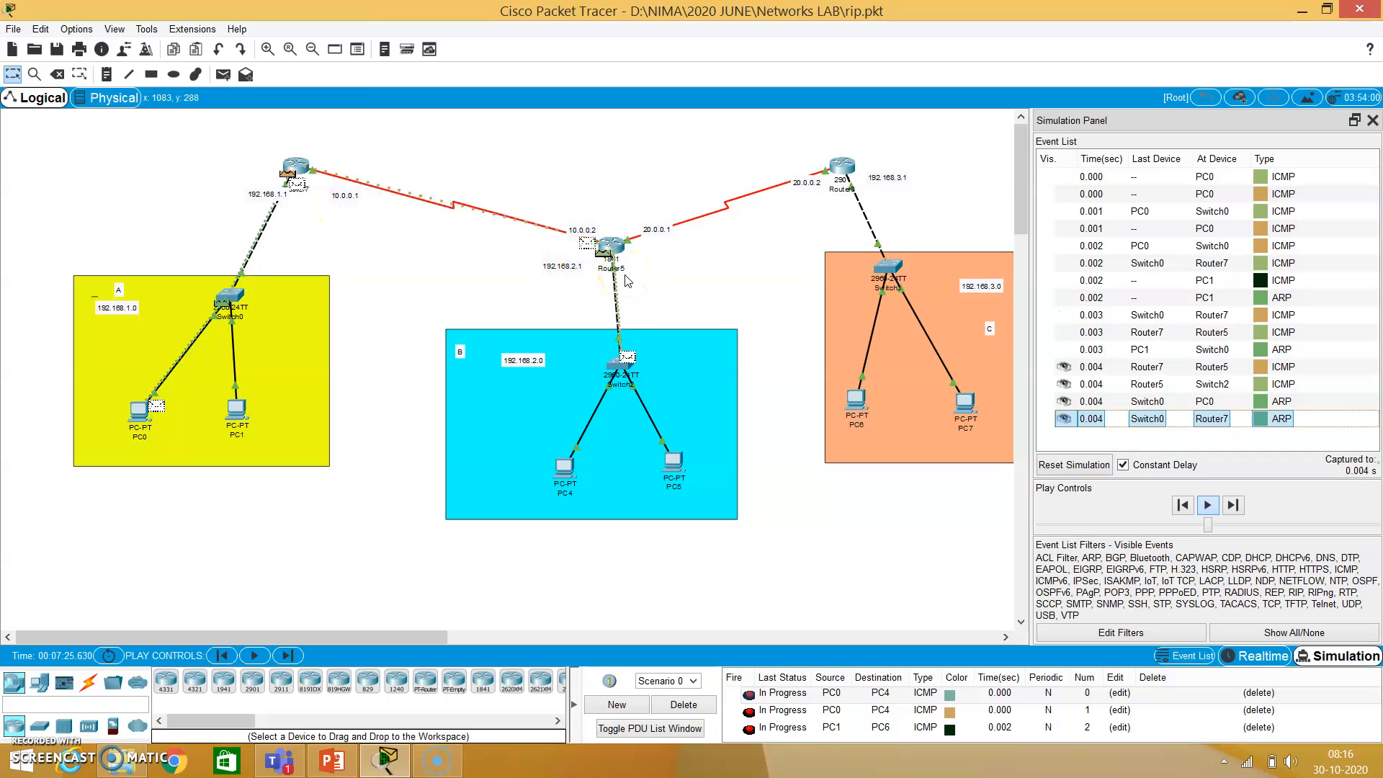
{"action": "left_click", "coordinate": [608, 301]}
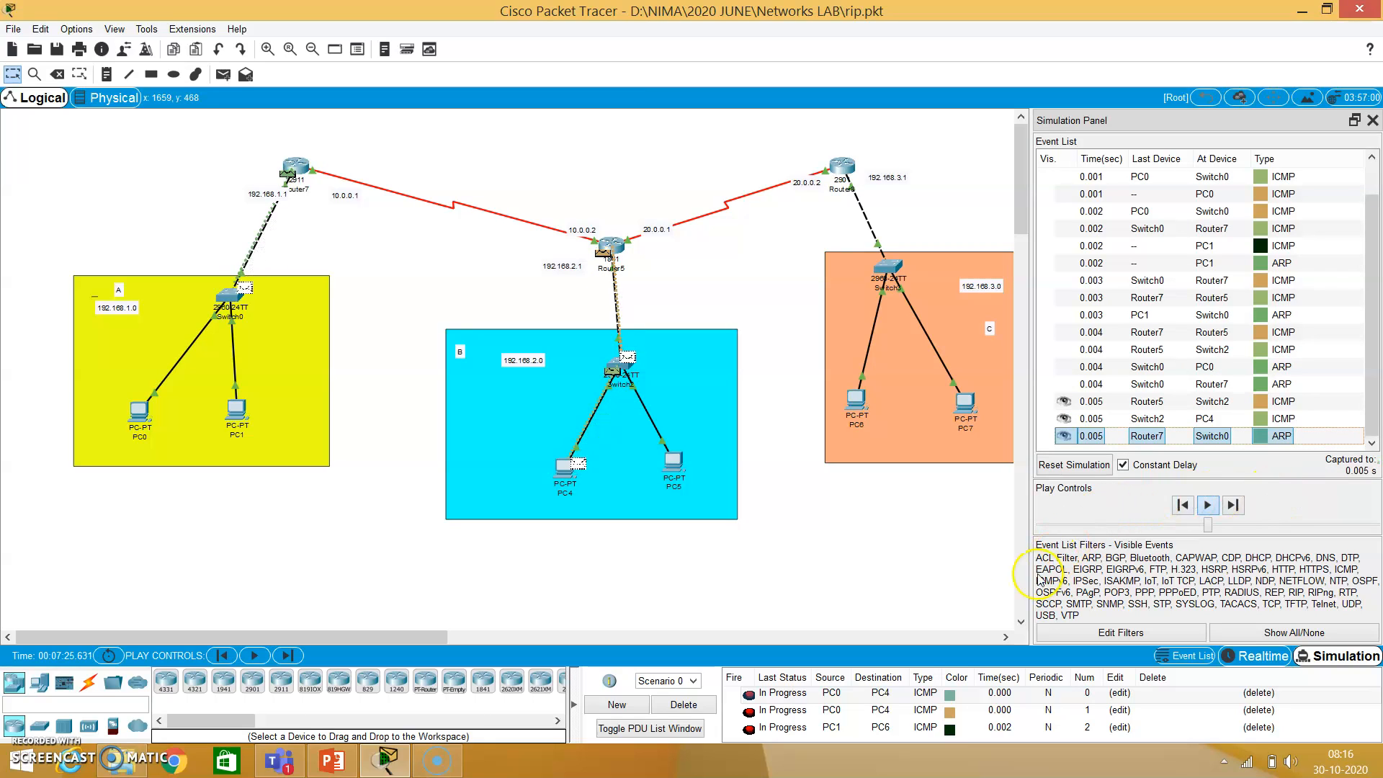
Delete the current scenario with all its PDUs and restart the simulation playback.
{"action": "left_click", "coordinate": [684, 705]}
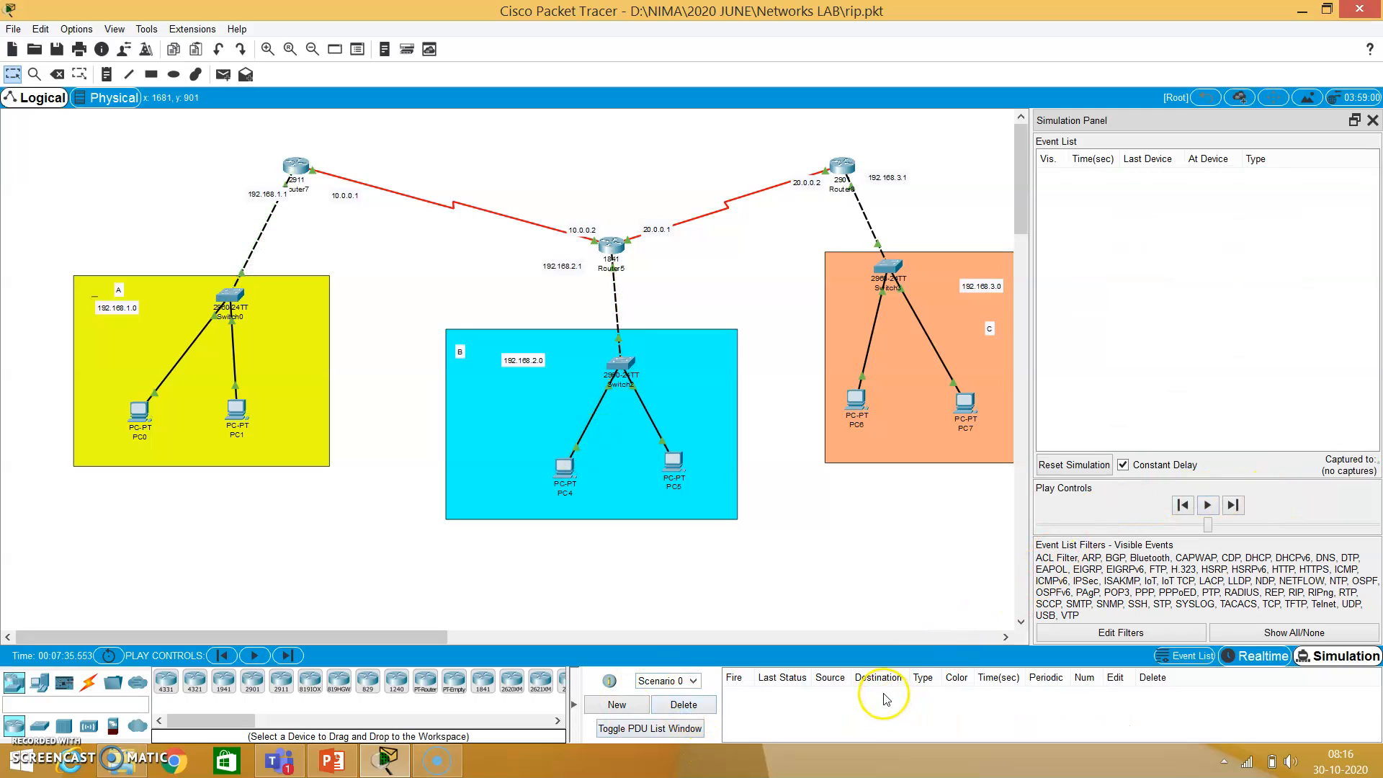
{"action": "left_click", "coordinate": [1207, 506]}
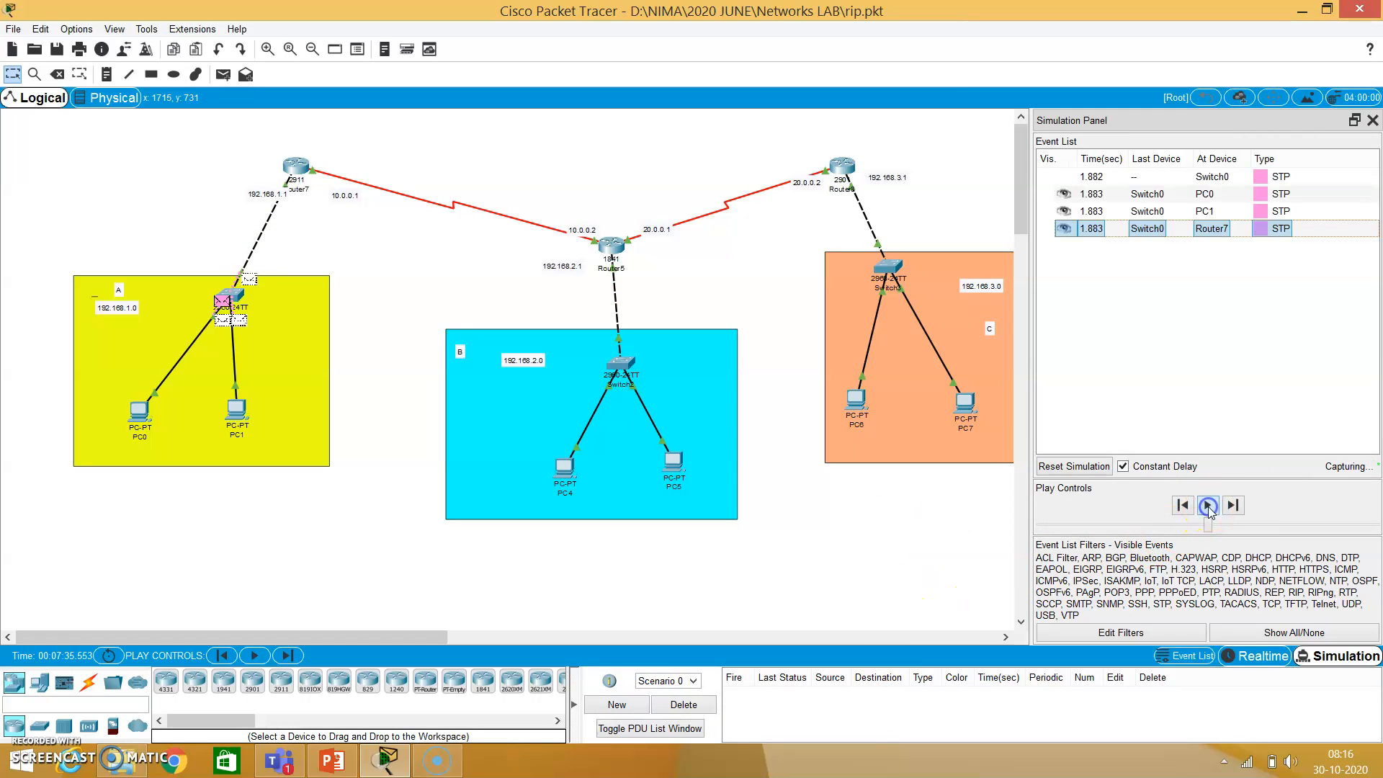
{"action": "left_click", "coordinate": [1182, 505]}
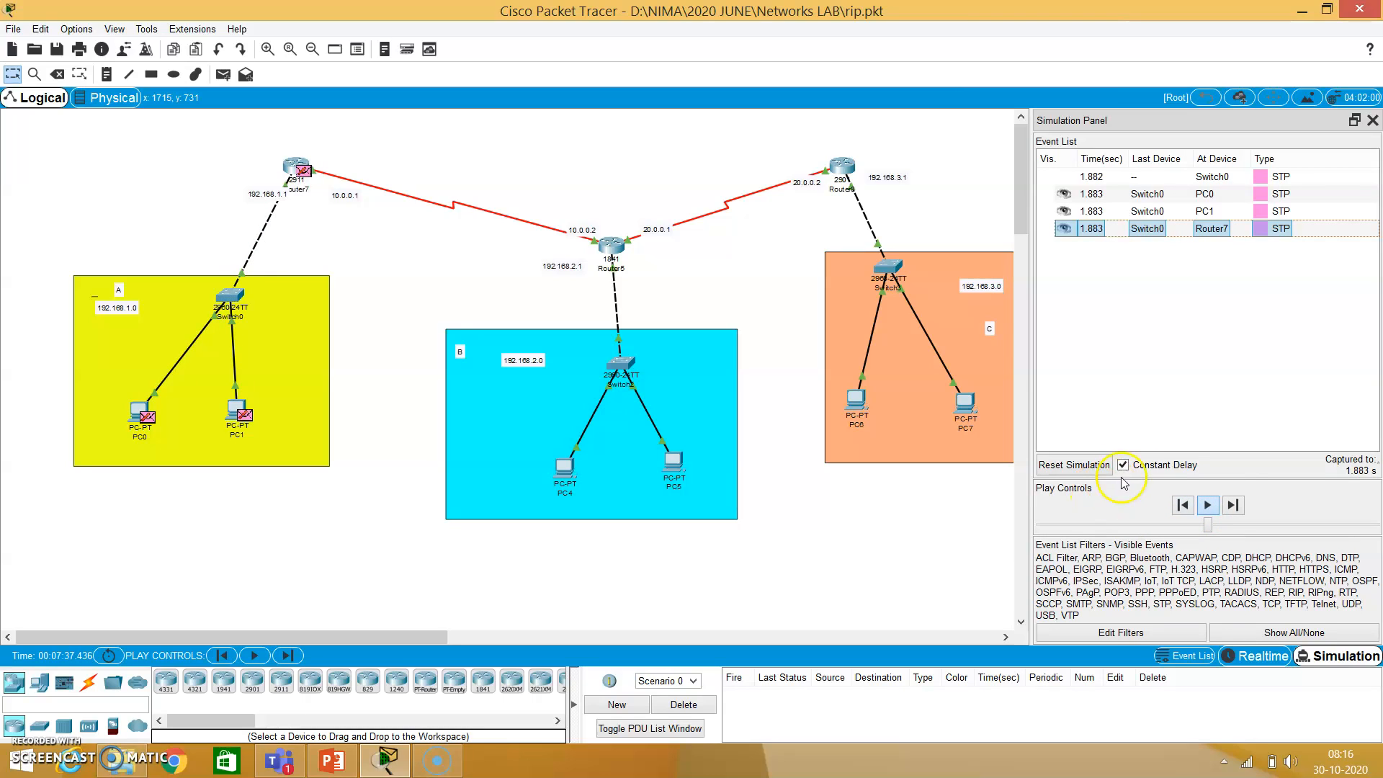
{"action": "left_click", "coordinate": [1207, 507]}
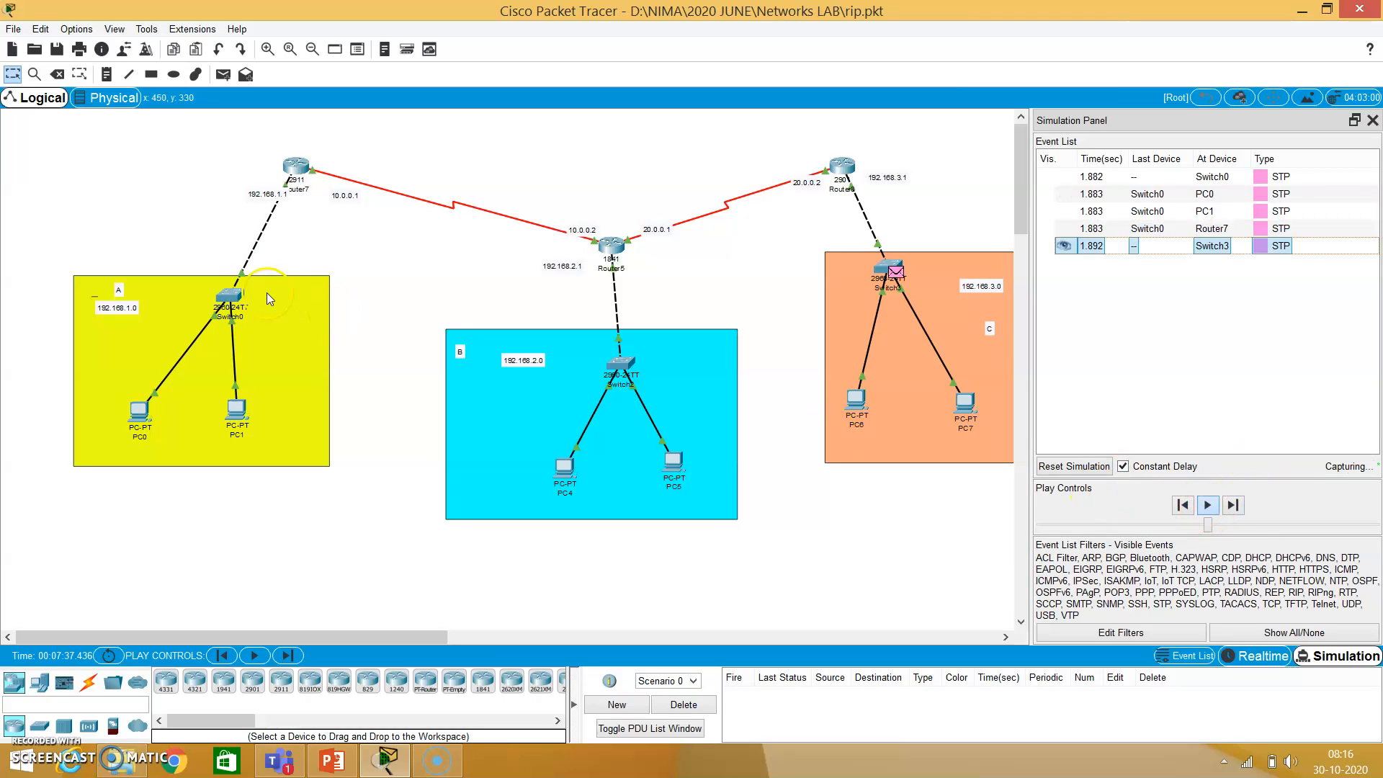
Add a simple PDU from PC0 to PC4 and play its transmission in the simulation.
{"action": "left_click", "coordinate": [223, 75]}
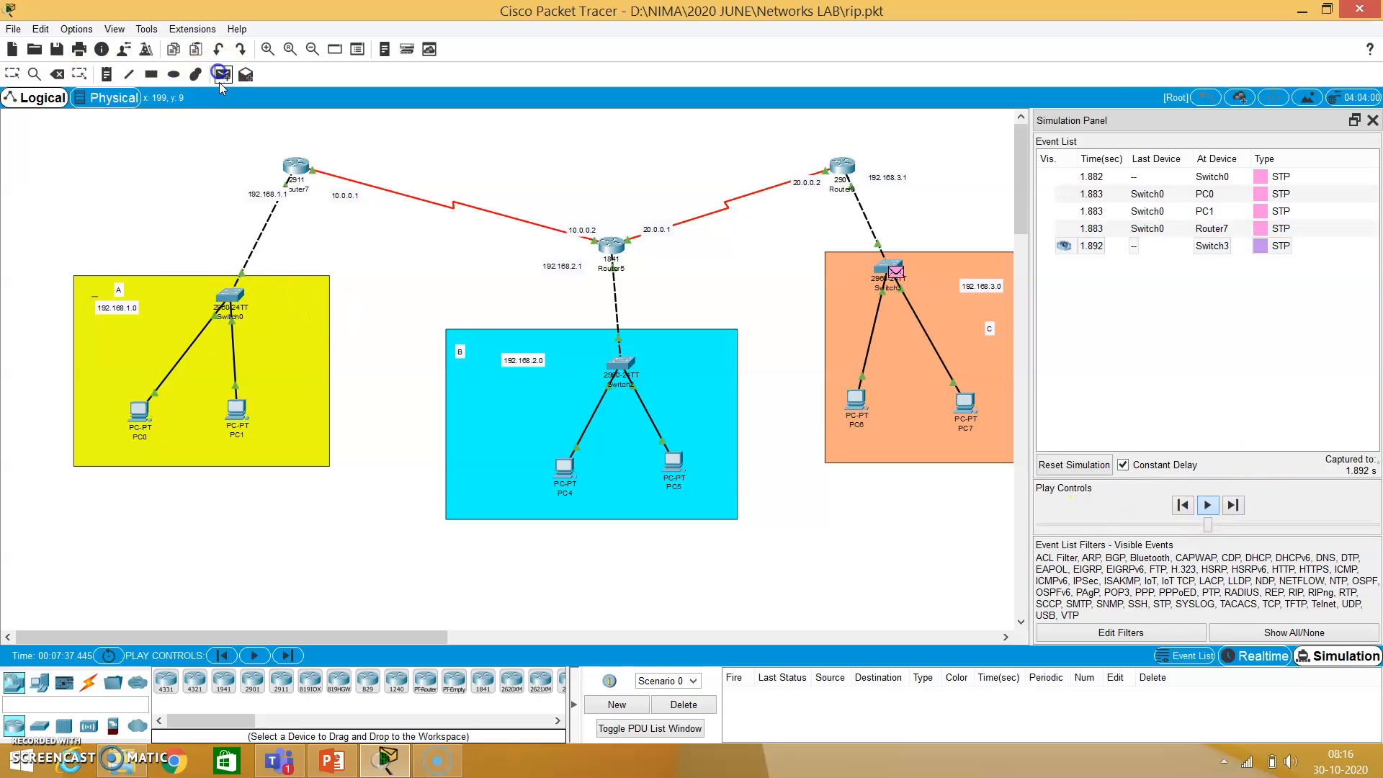
{"action": "left_click", "coordinate": [139, 409]}
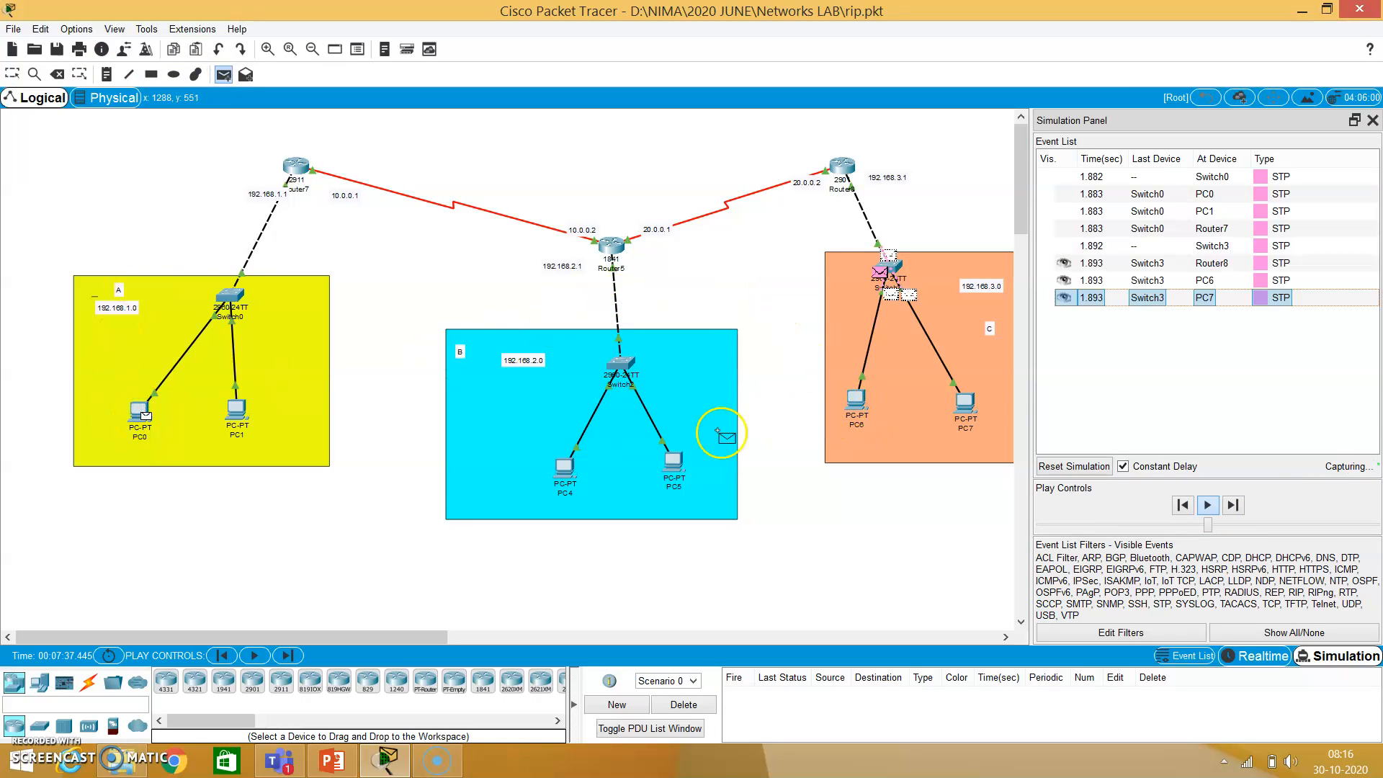
{"action": "left_click", "coordinate": [569, 474]}
{"action": "left_click", "coordinate": [1207, 505]}
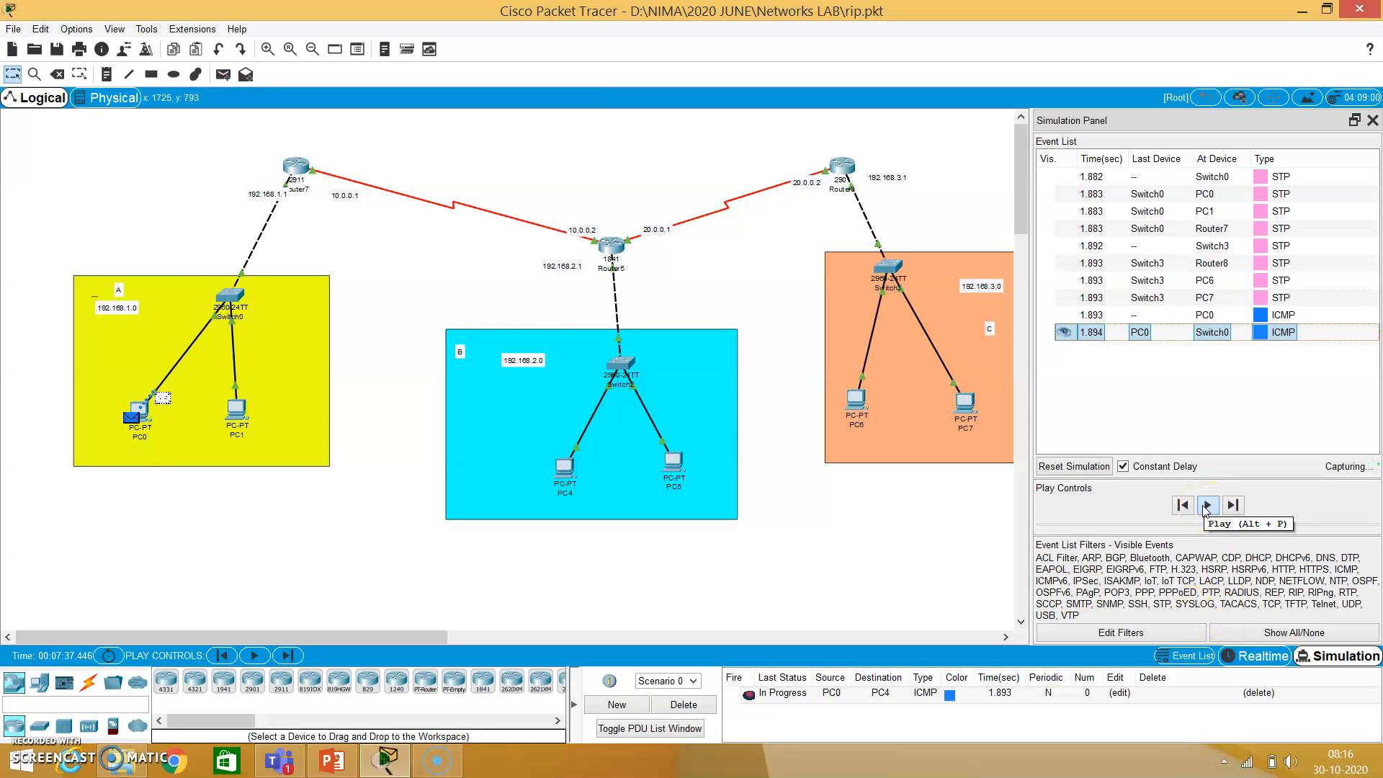
{"action": "left_click", "coordinate": [1179, 513]}
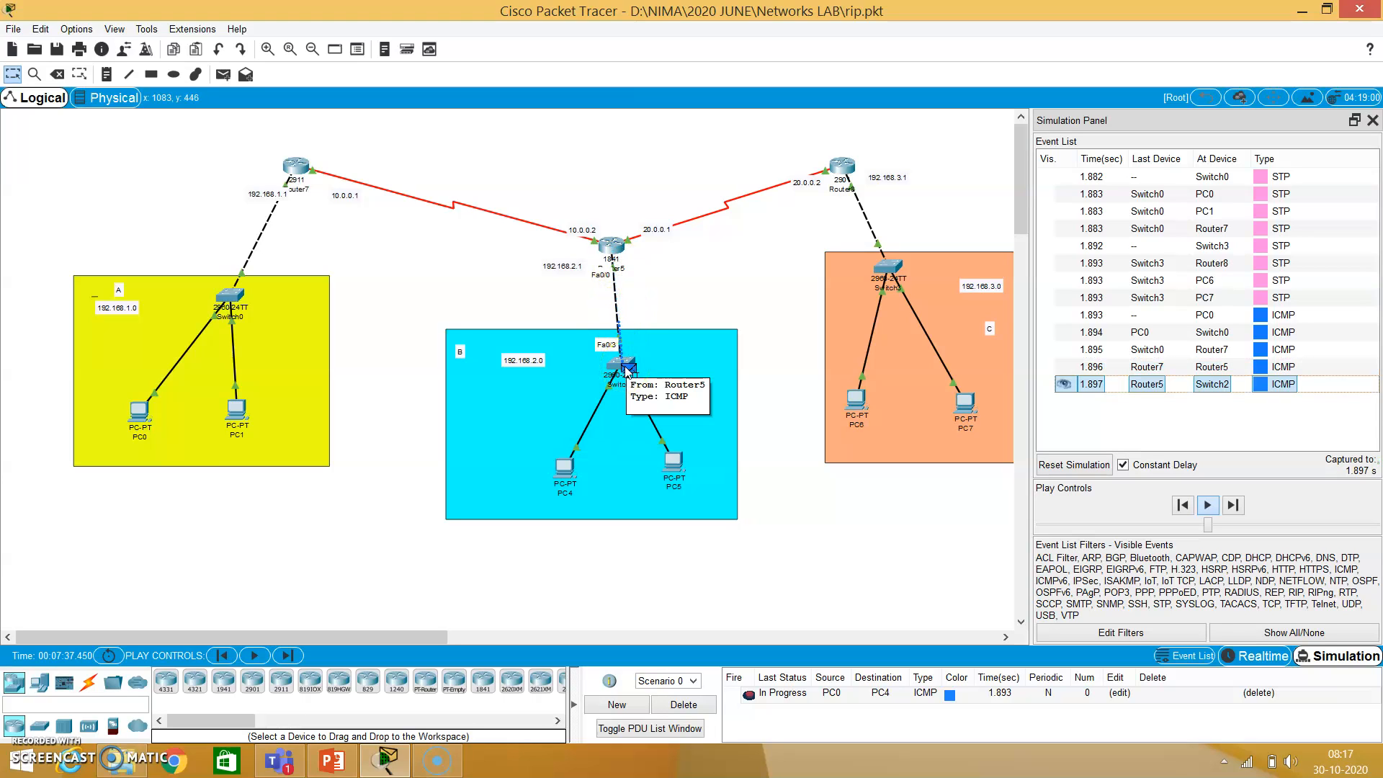
Follow the ICMP packet through Switch2 and back to PC0, and check the PDU's last status.
{"action": "left_click", "coordinate": [627, 371]}
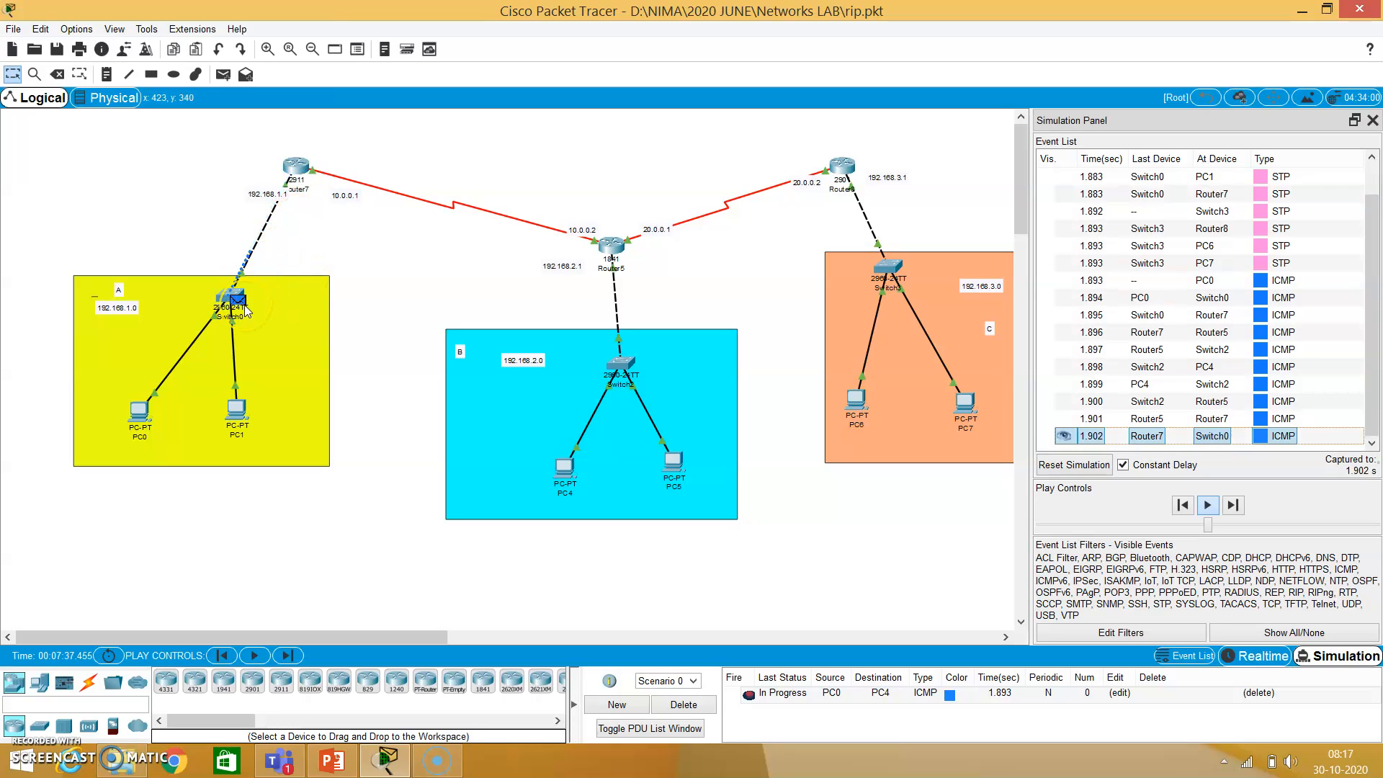
{"action": "mouse_move", "coordinate": [247, 312]}
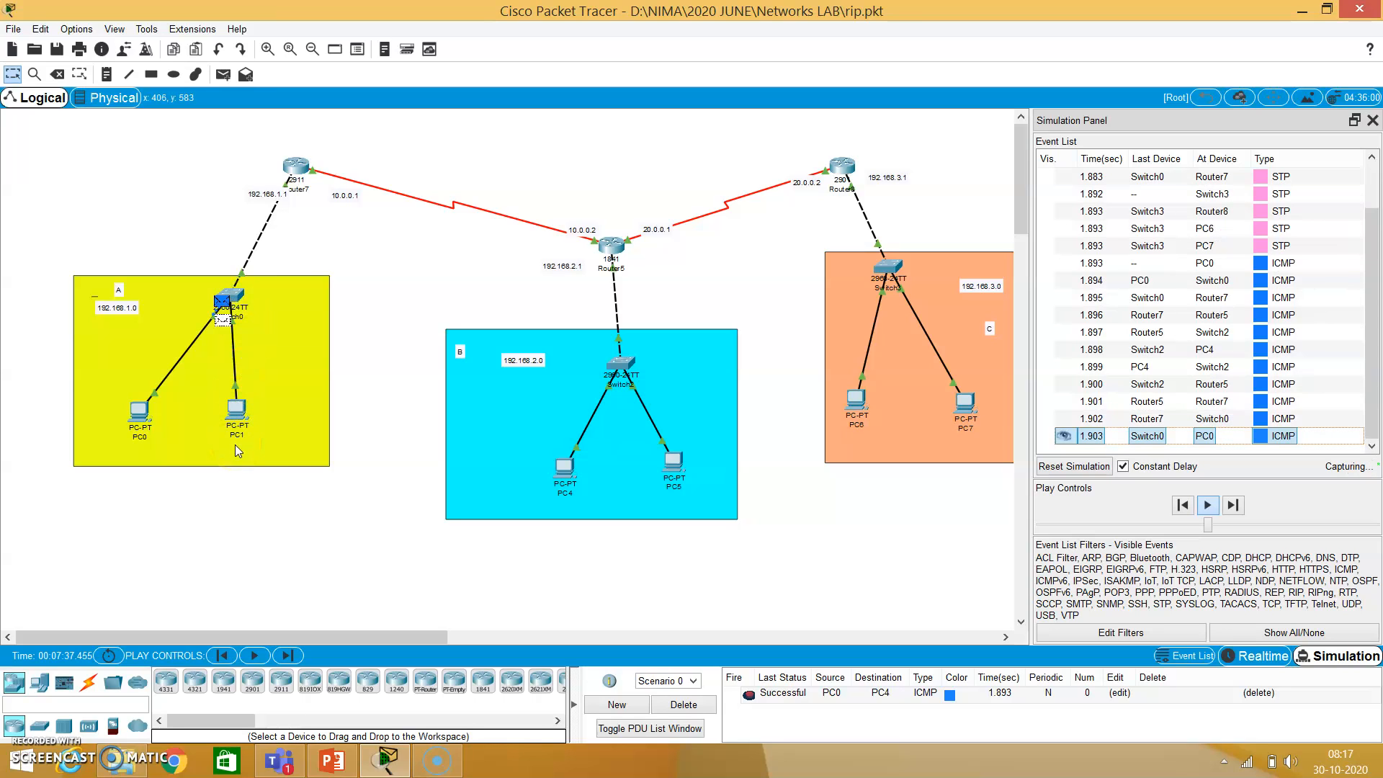
{"action": "left_click", "coordinate": [759, 699]}
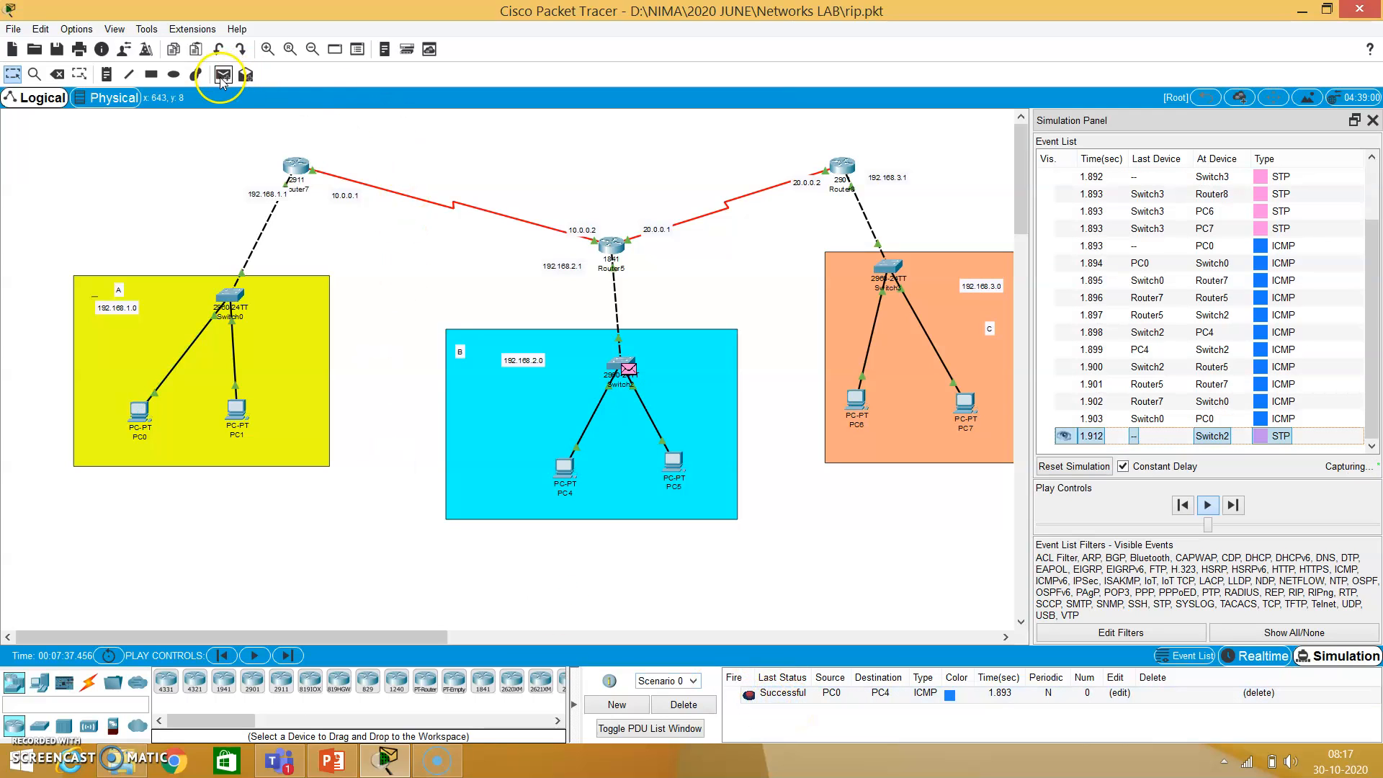
Send a simple PDU from PC0 to PC6 in network C and follow its packet through the simulation.
{"action": "left_click", "coordinate": [223, 75]}
{"action": "left_click", "coordinate": [139, 422]}
{"action": "left_click", "coordinate": [856, 405]}
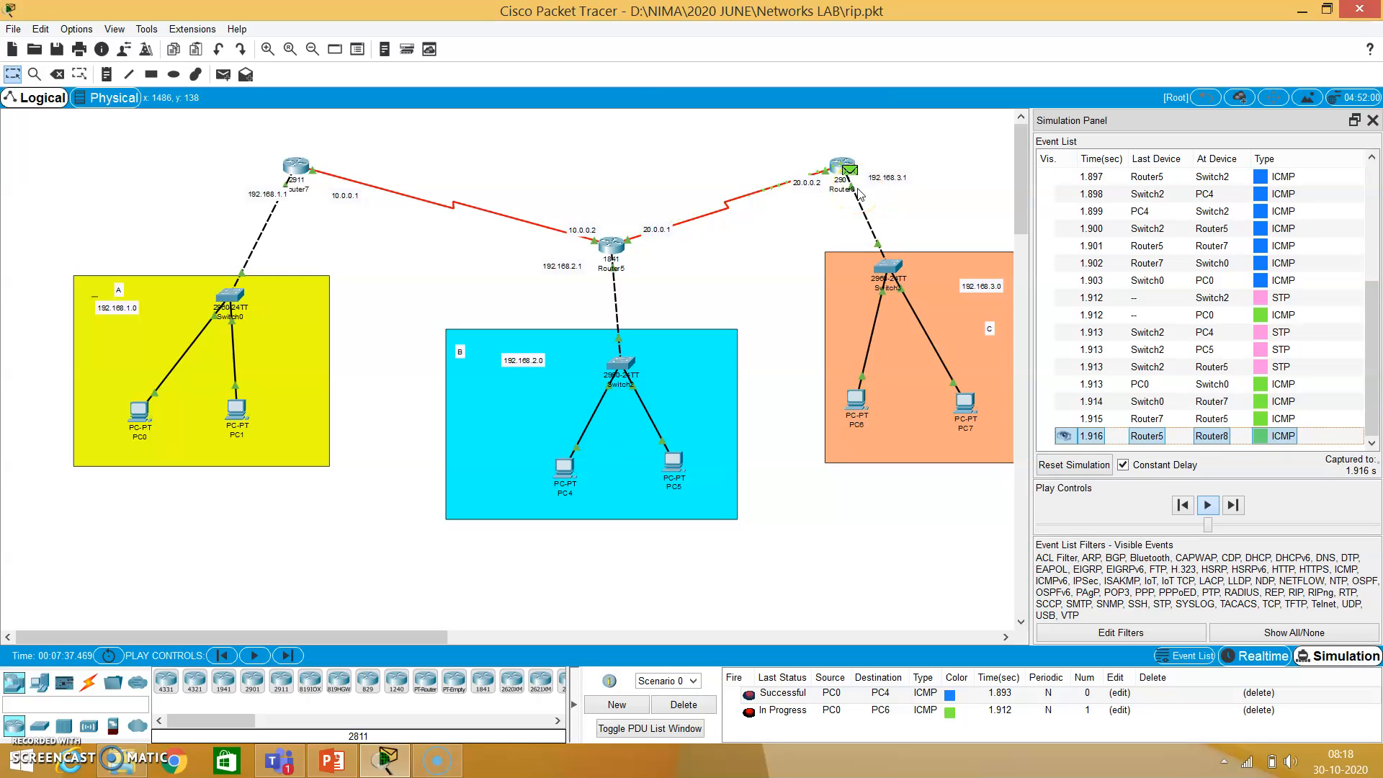
{"action": "left_click", "coordinate": [872, 295]}
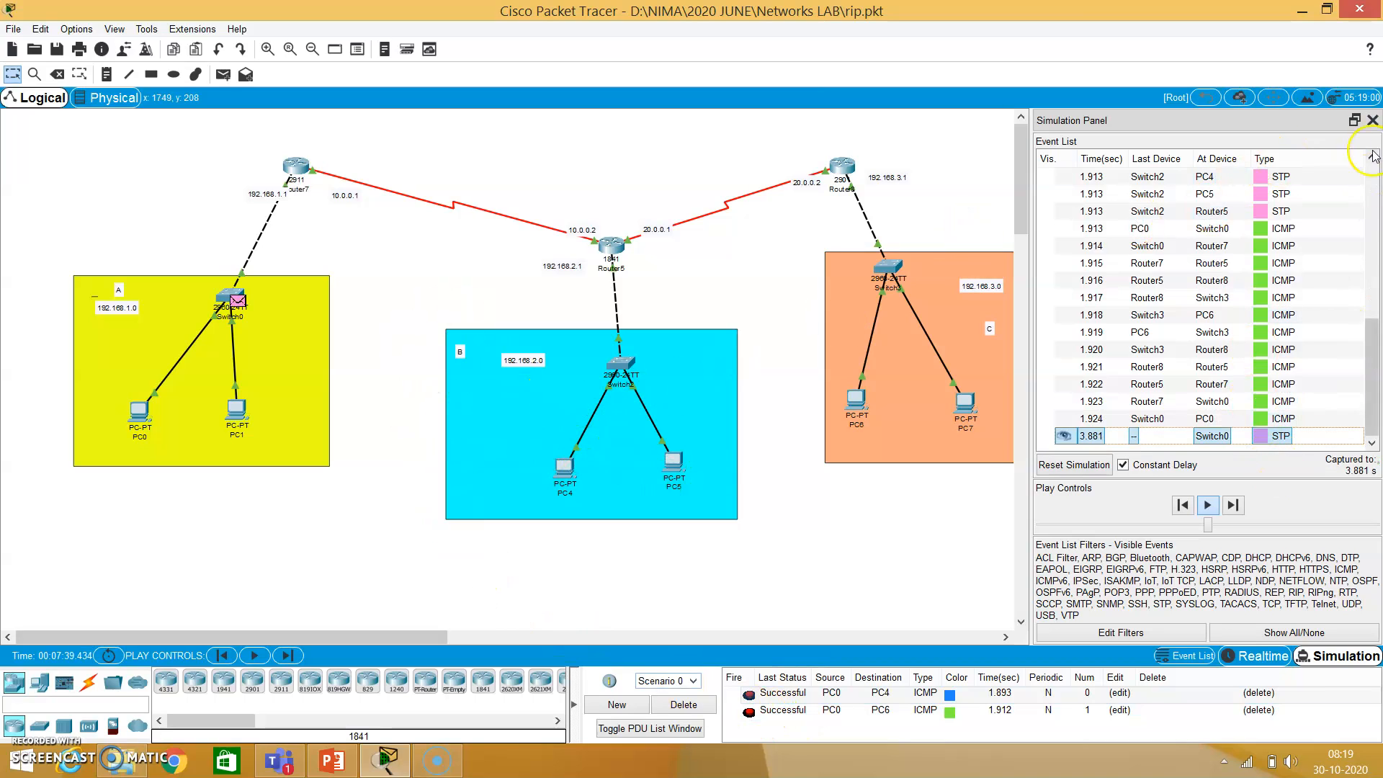
Return to Realtime mode and connect Router7's Serial0/1/1 to Router8's Serial0/2/1 with a Serial DCE cable.
{"action": "left_click", "coordinate": [1373, 120]}
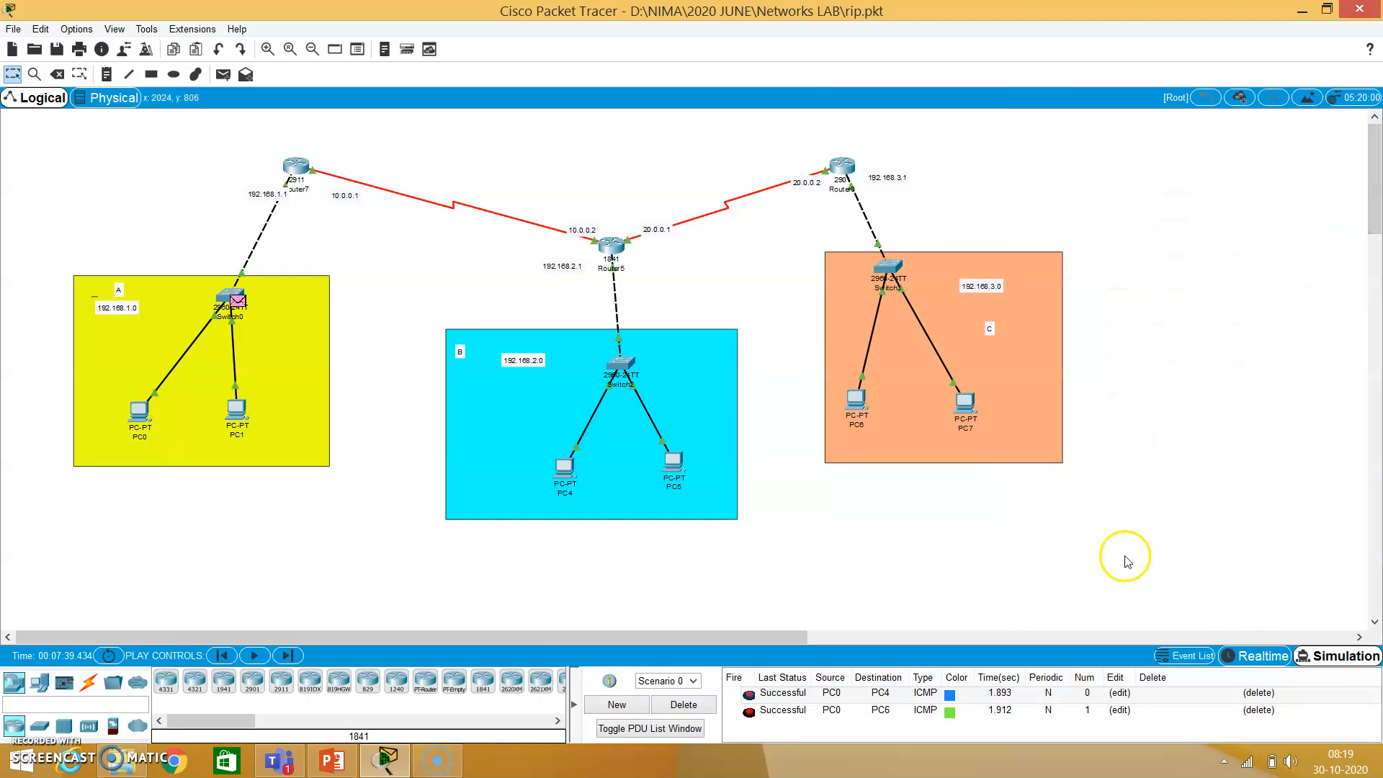
{"action": "left_click", "coordinate": [1262, 655]}
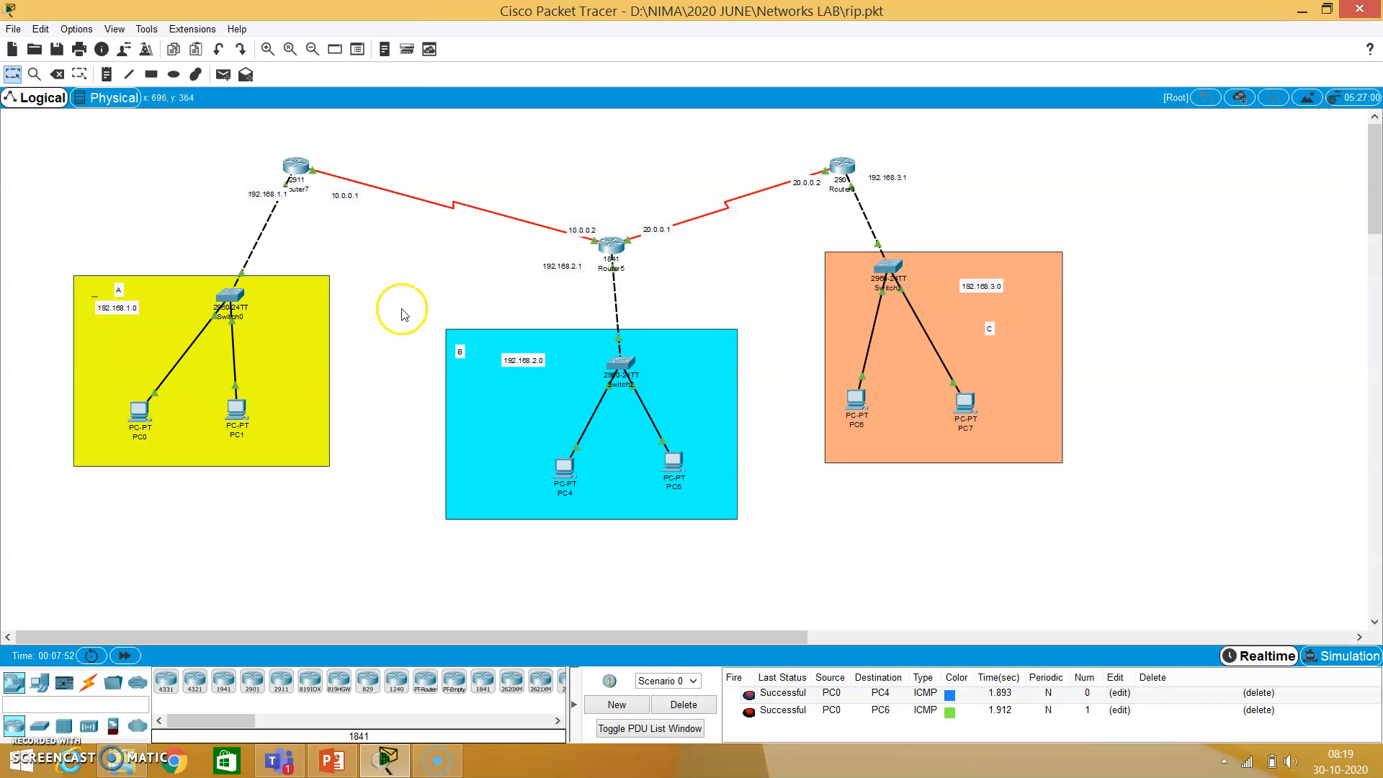
{"action": "left_click", "coordinate": [90, 681]}
{"action": "left_click", "coordinate": [367, 681]}
{"action": "left_click", "coordinate": [283, 153]}
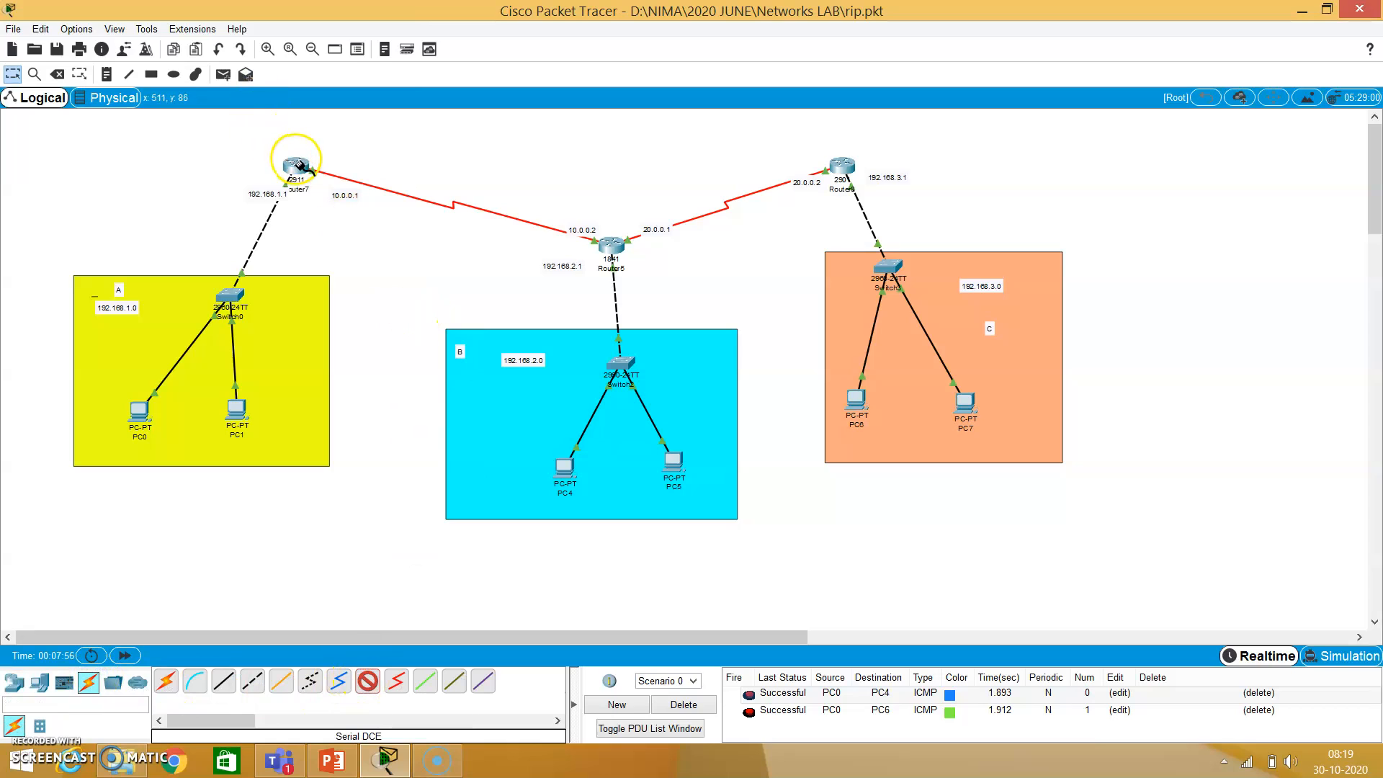
{"action": "left_click", "coordinate": [299, 165]}
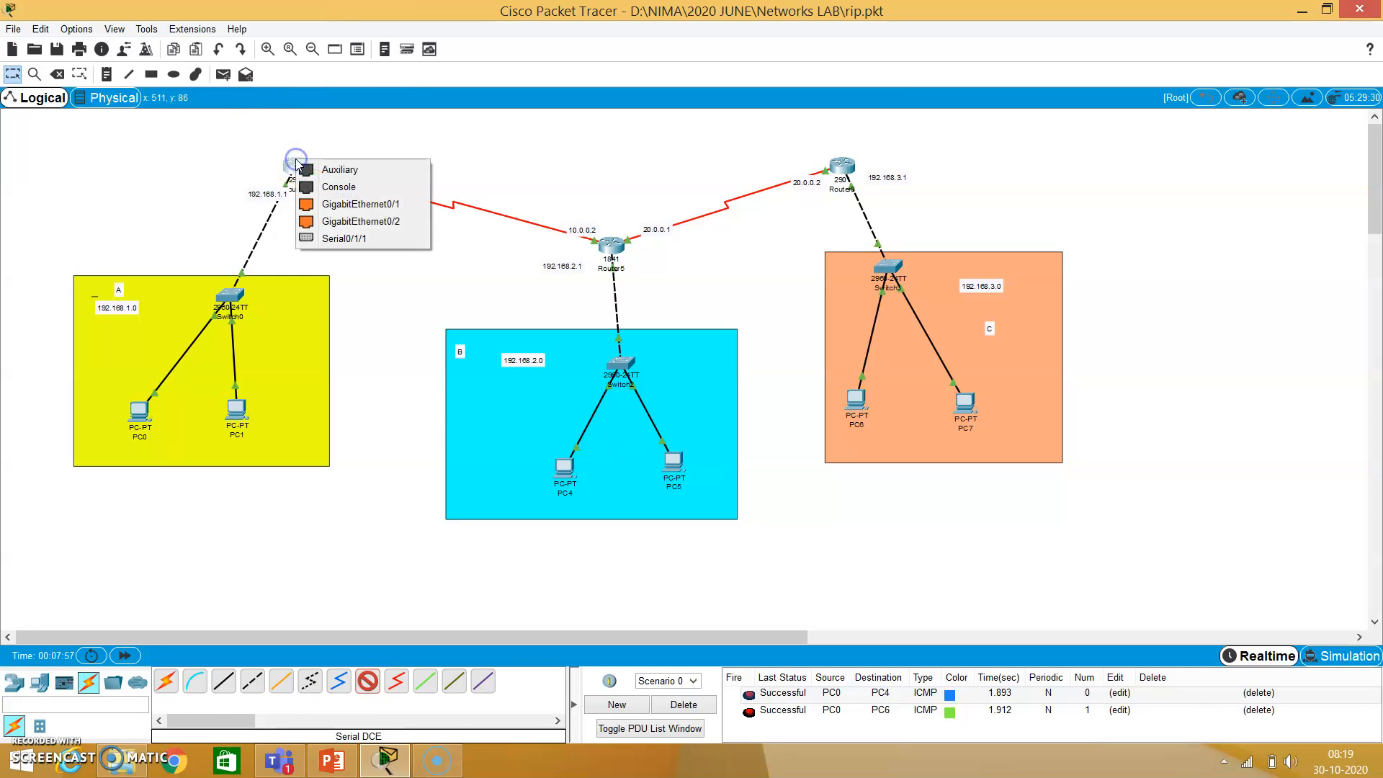
{"action": "left_click", "coordinate": [340, 245]}
{"action": "left_click", "coordinate": [839, 165]}
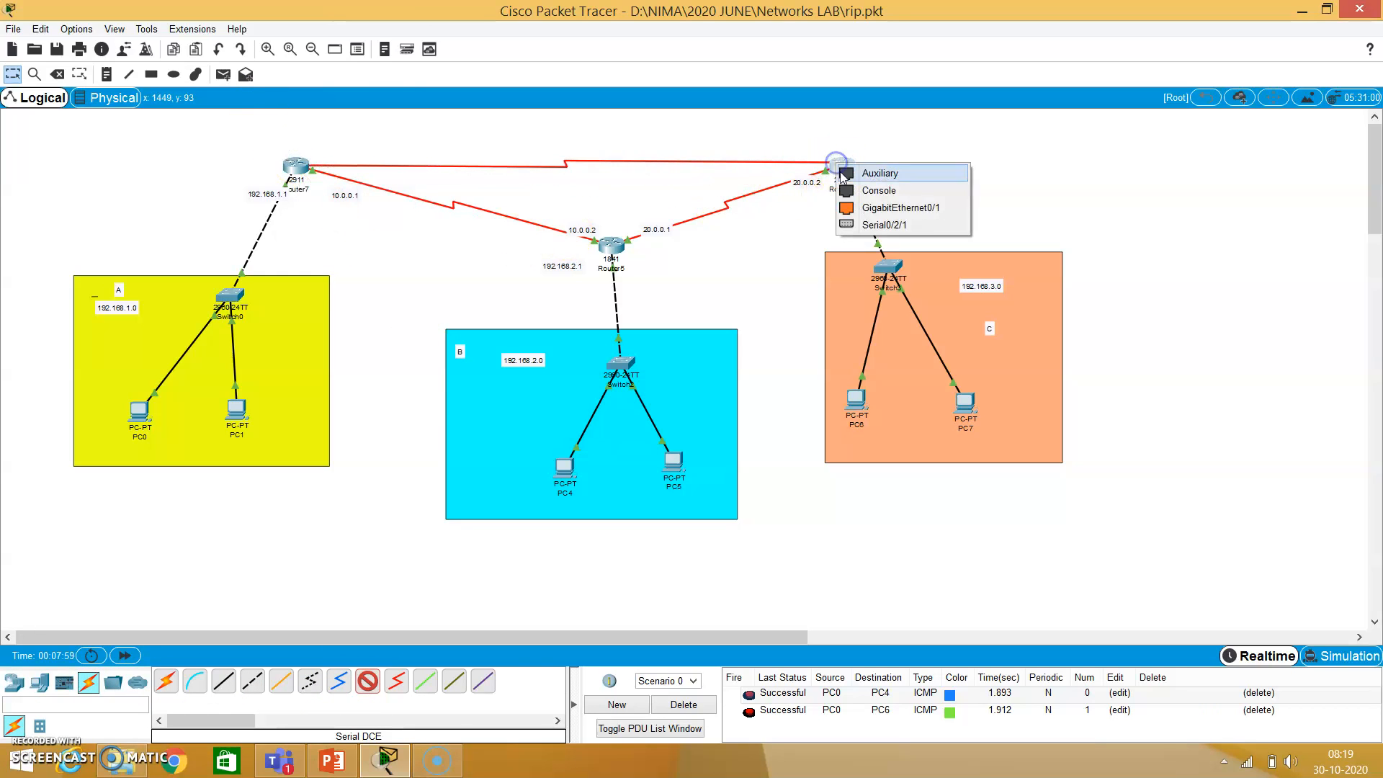
{"action": "left_click", "coordinate": [878, 226]}
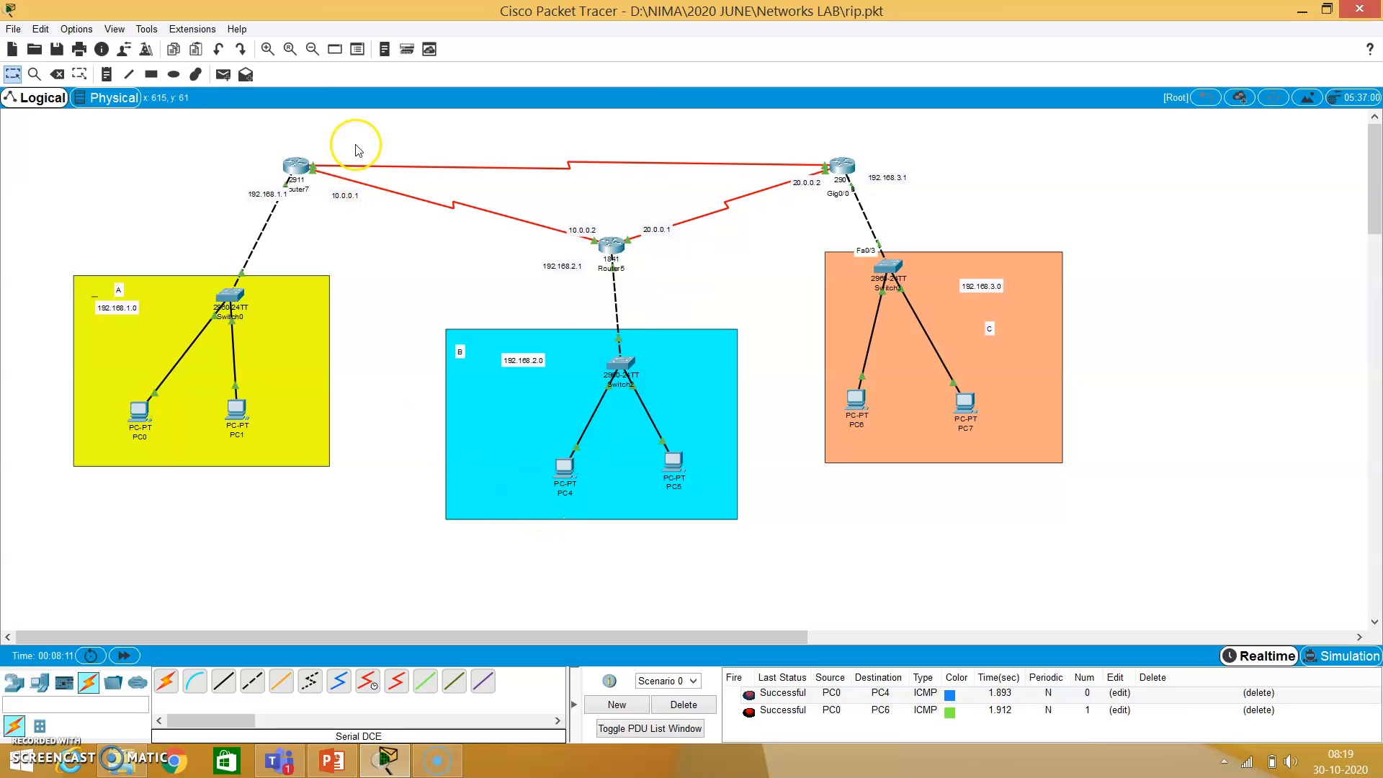
Assign IPv4 address 11.0.0.1 with subnet mask 255.0.0.0 to Router7's Serial0/1/1 interface.
{"action": "left_click", "coordinate": [296, 165]}
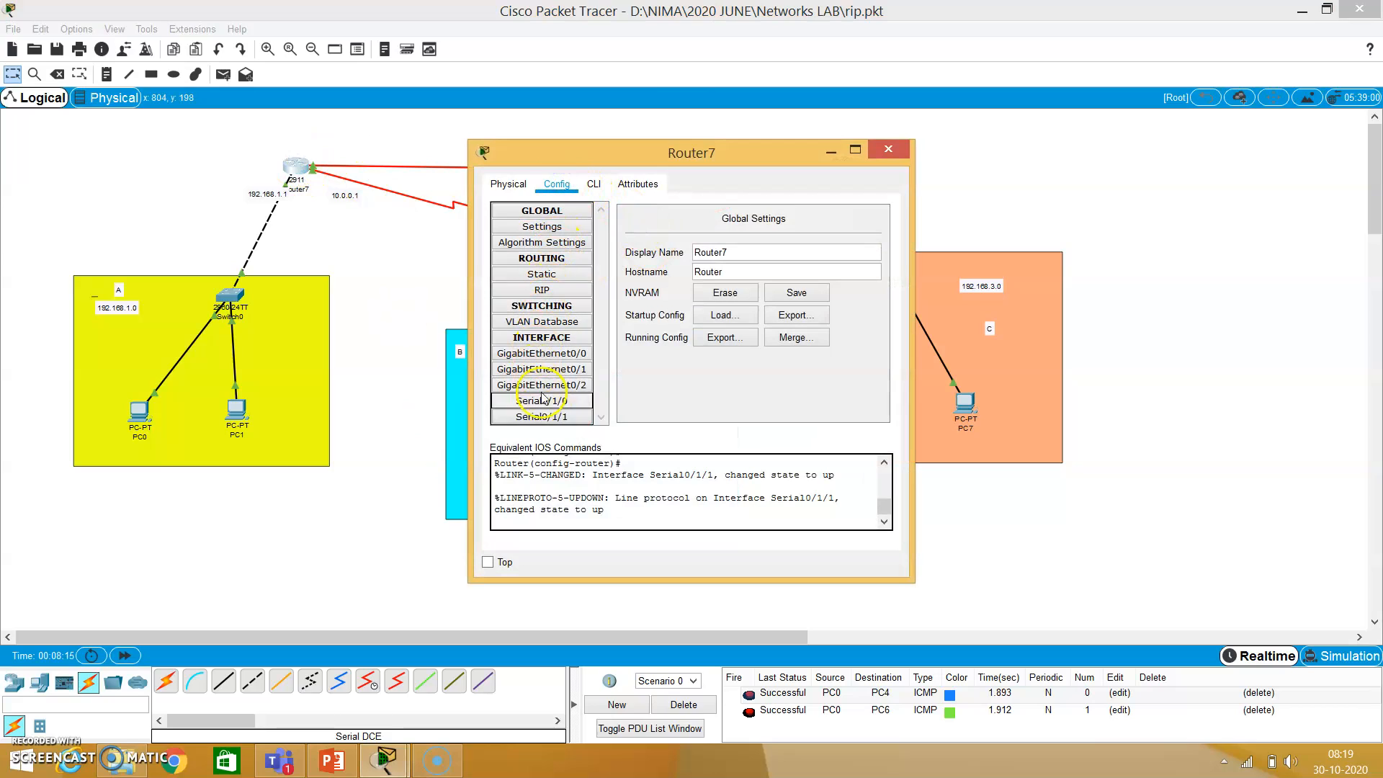
{"action": "left_click", "coordinate": [548, 419]}
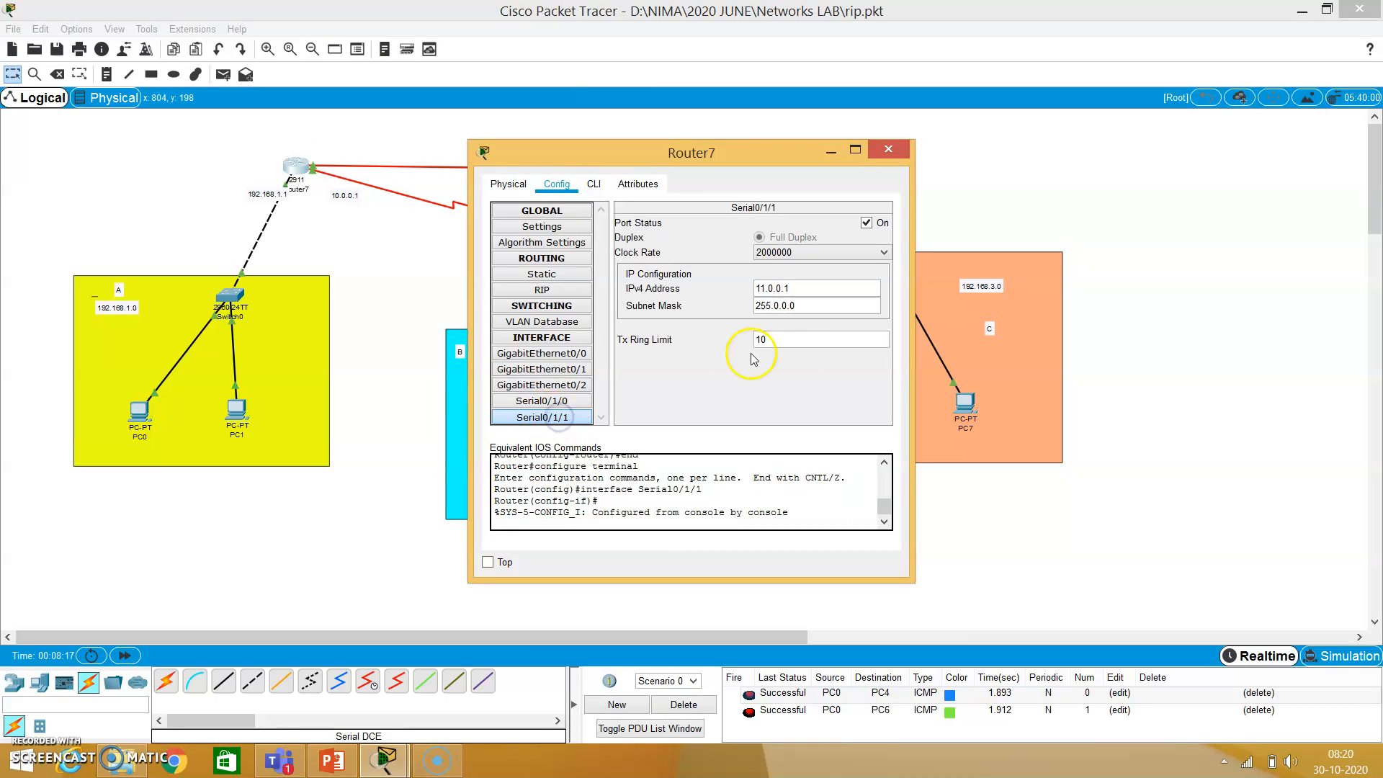
{"action": "left_click", "coordinate": [775, 292]}
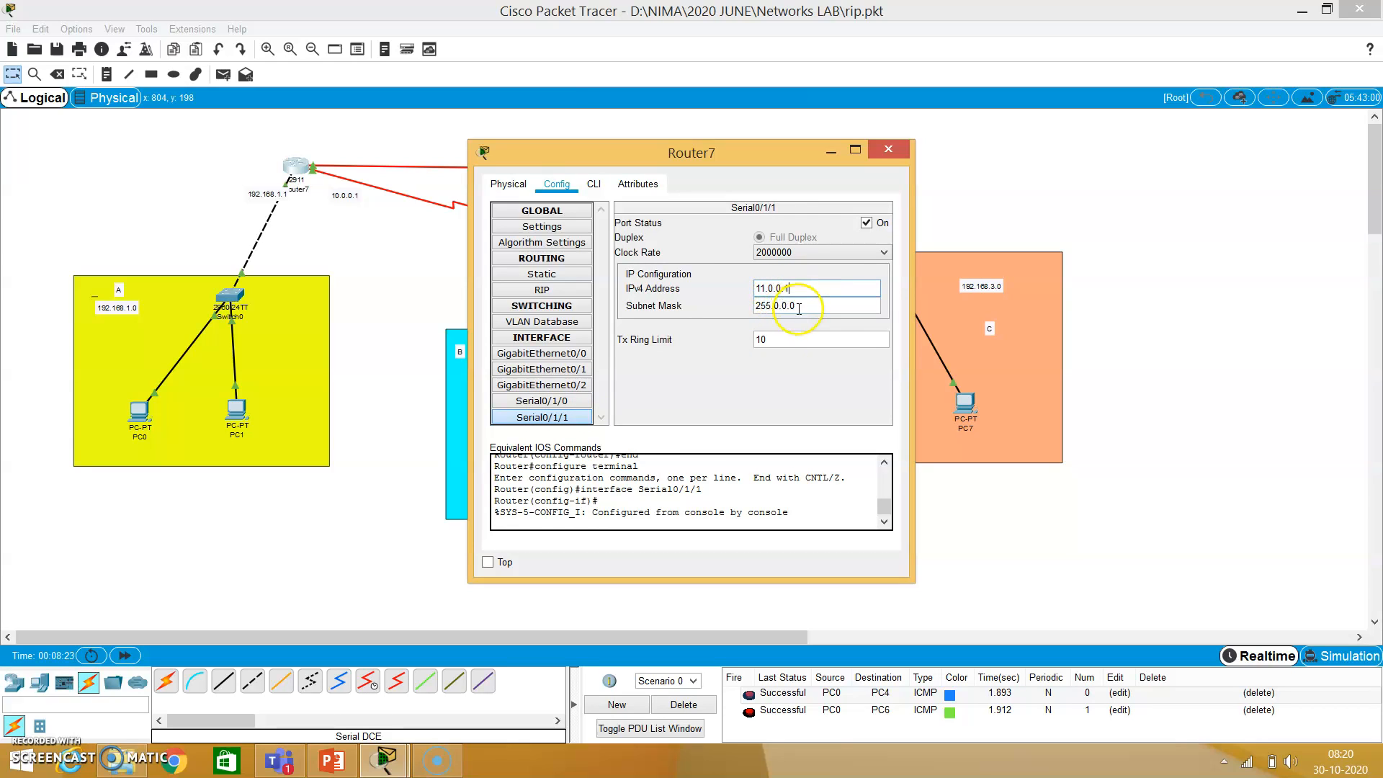
{"action": "left_click", "coordinate": [798, 308]}
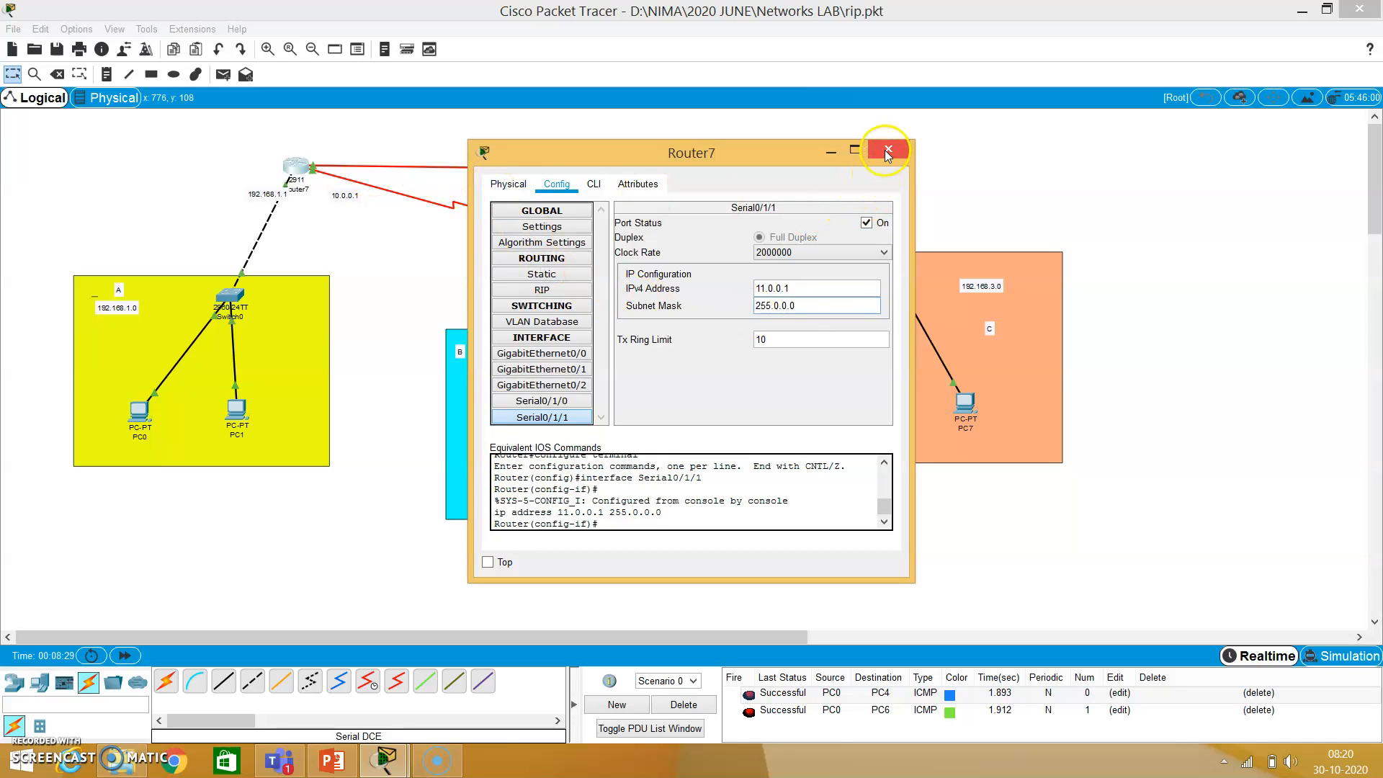
{"action": "left_click", "coordinate": [887, 150]}
Assign IPv4 address 11.0.0.2 with subnet mask 255.0.0.0 to Router8's Serial0/2/1 interface.
{"action": "left_click", "coordinate": [833, 167]}
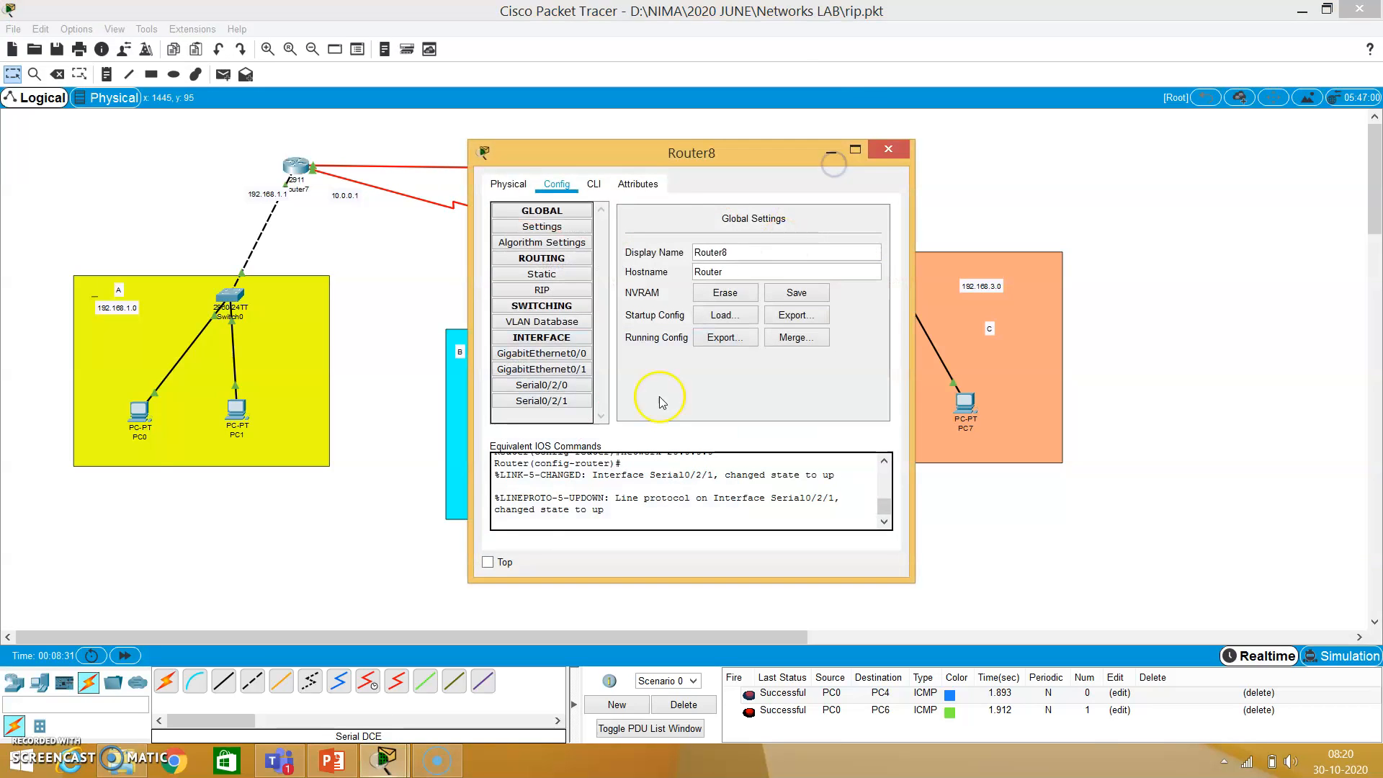
{"action": "left_click", "coordinate": [542, 401]}
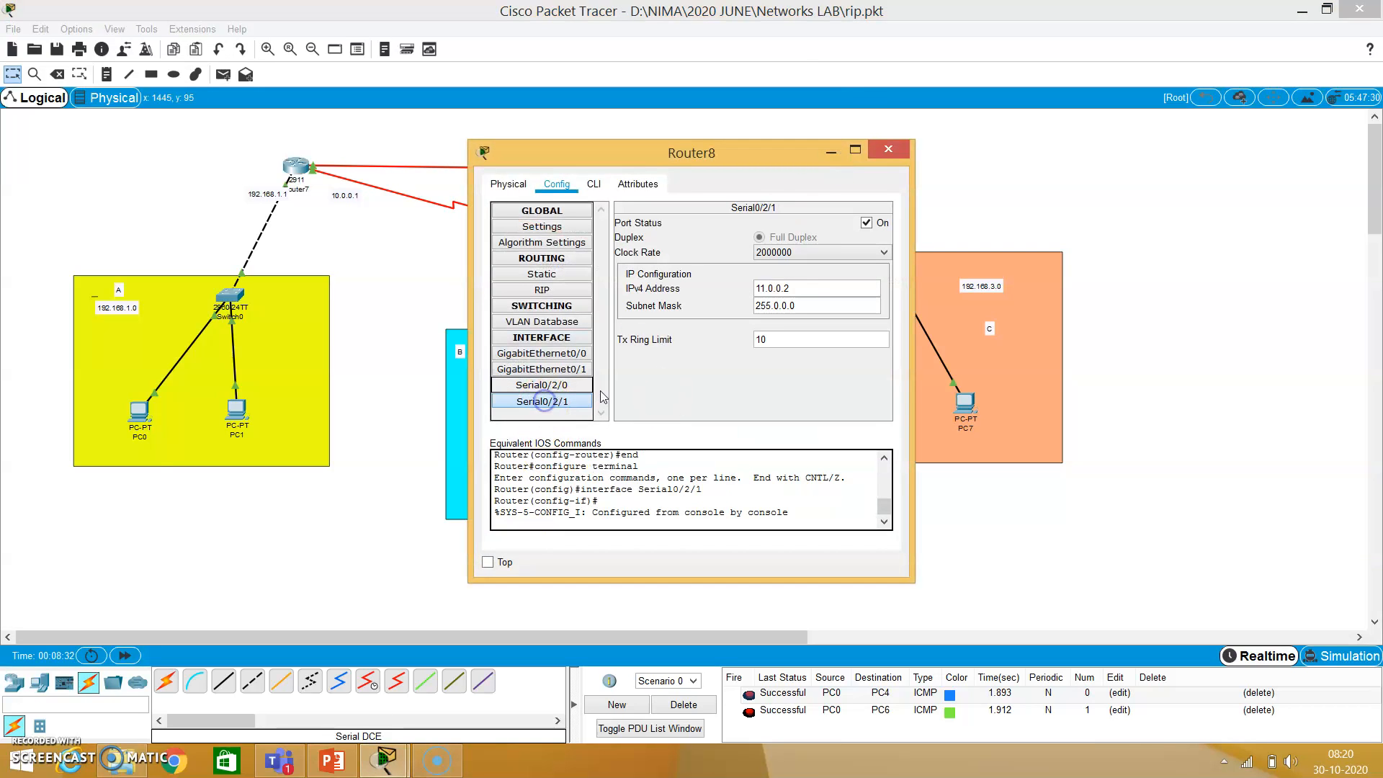
{"action": "left_click", "coordinate": [764, 288]}
{"action": "key", "text": "BackSpace"}
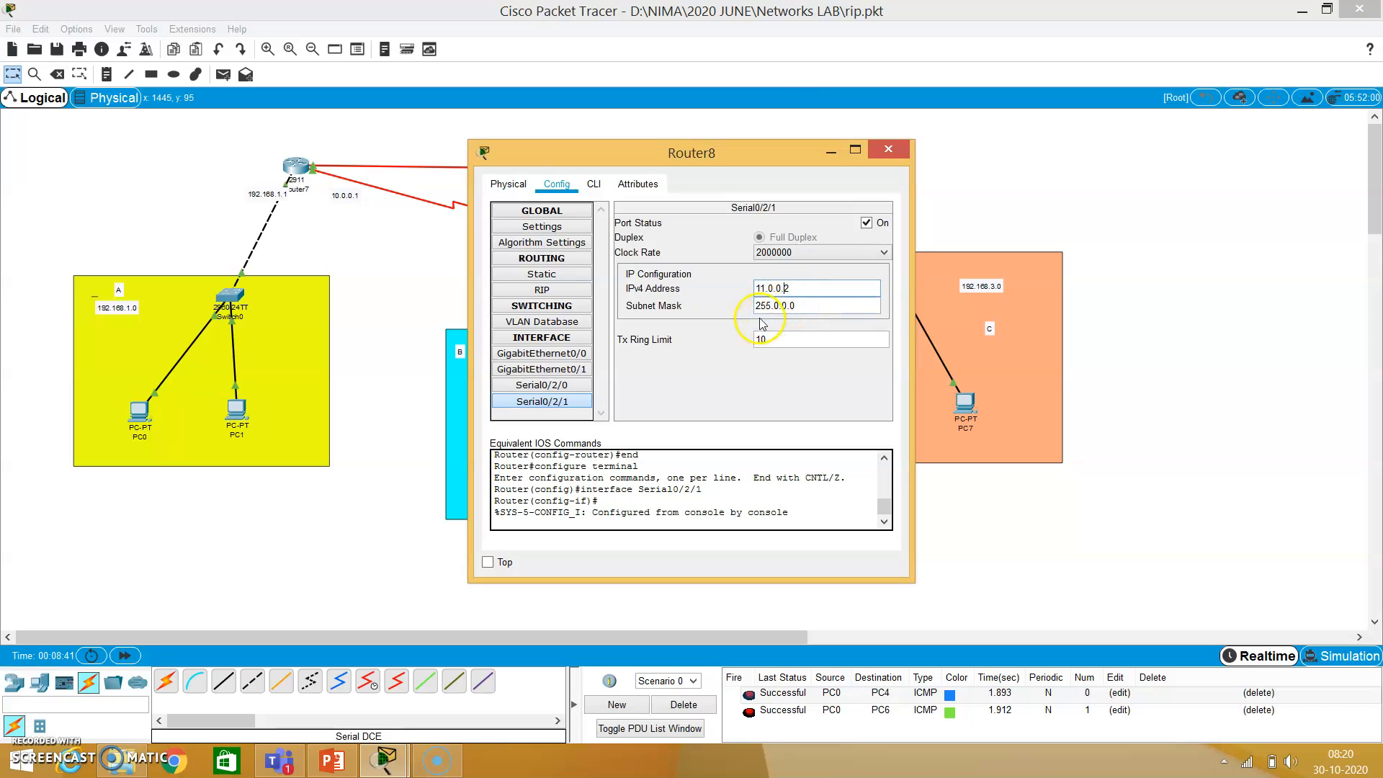
{"action": "left_click", "coordinate": [773, 308]}
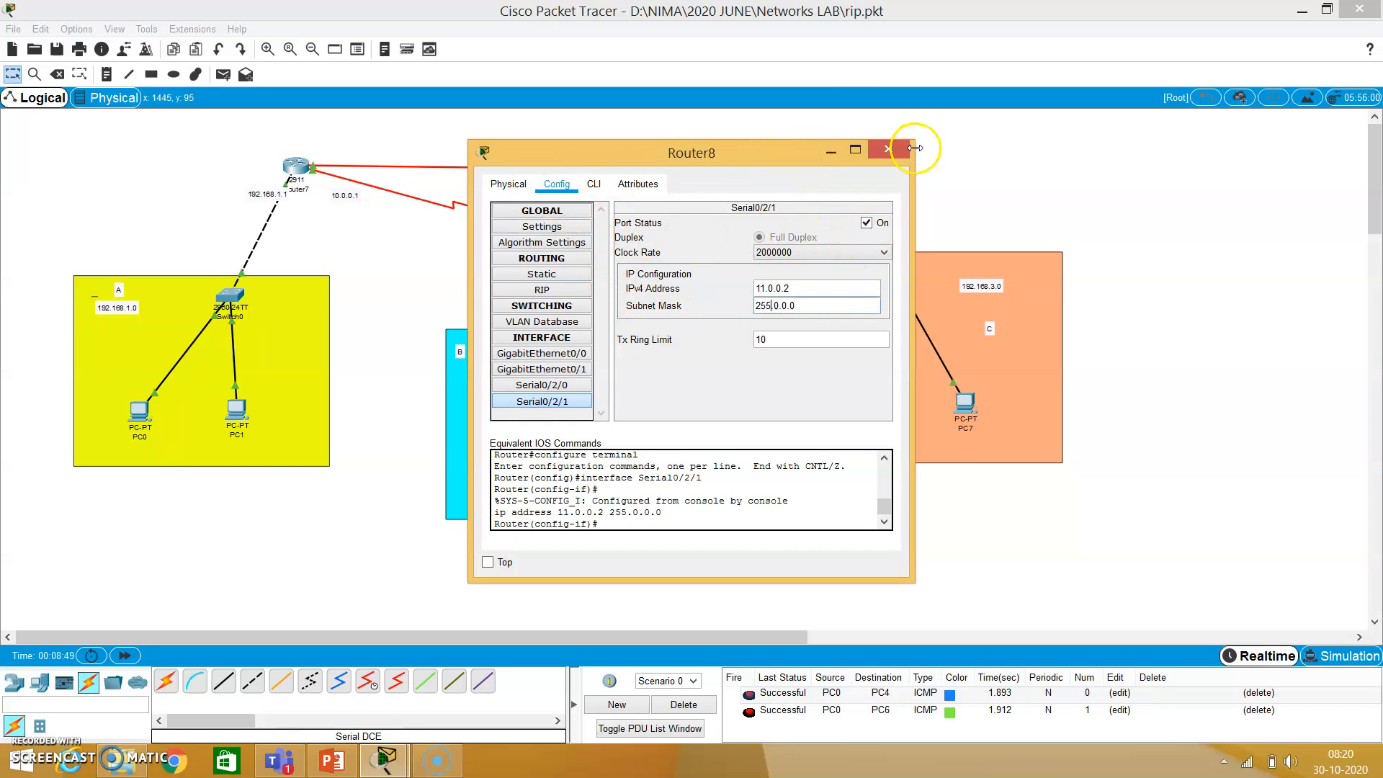
{"action": "left_click", "coordinate": [890, 149]}
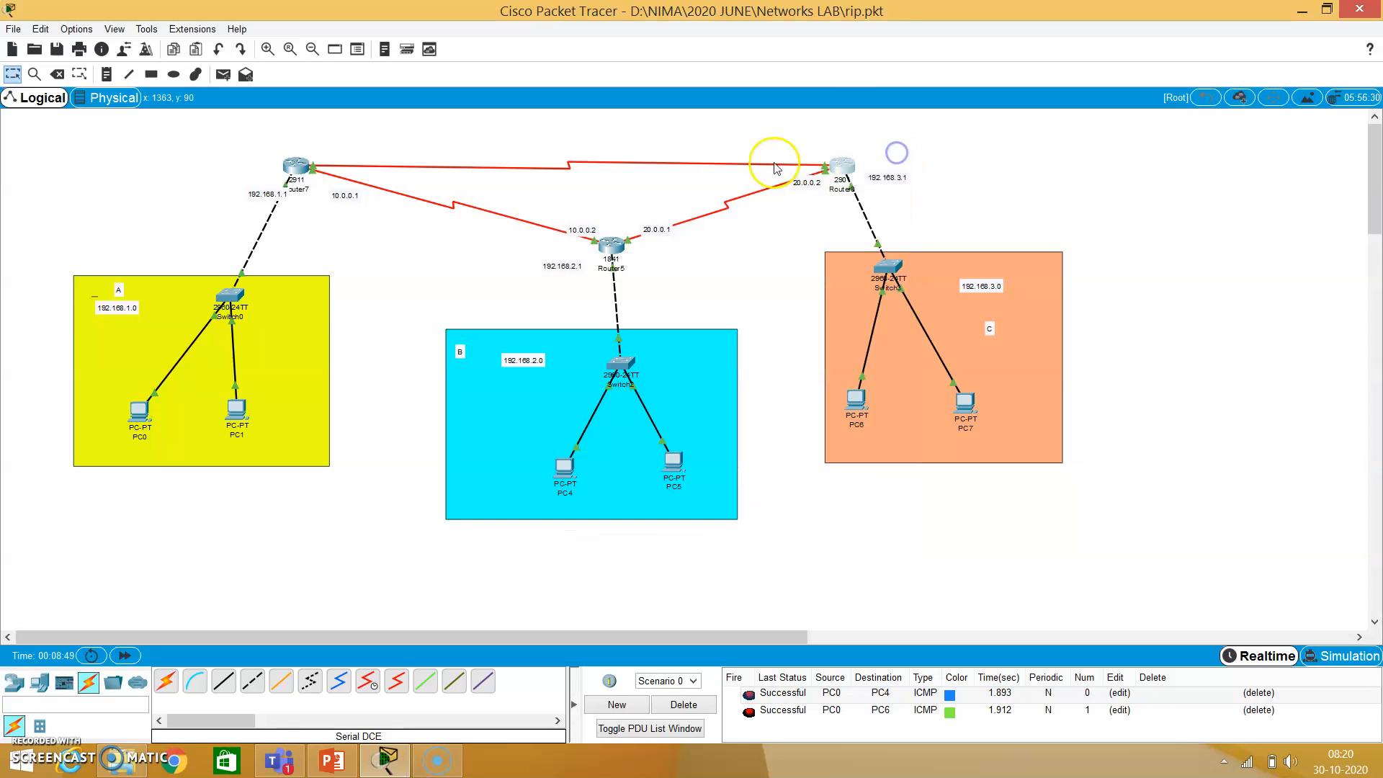
Add network 11.0.0.0 to the RIP routing configuration of Router7.
{"action": "left_click", "coordinate": [296, 168]}
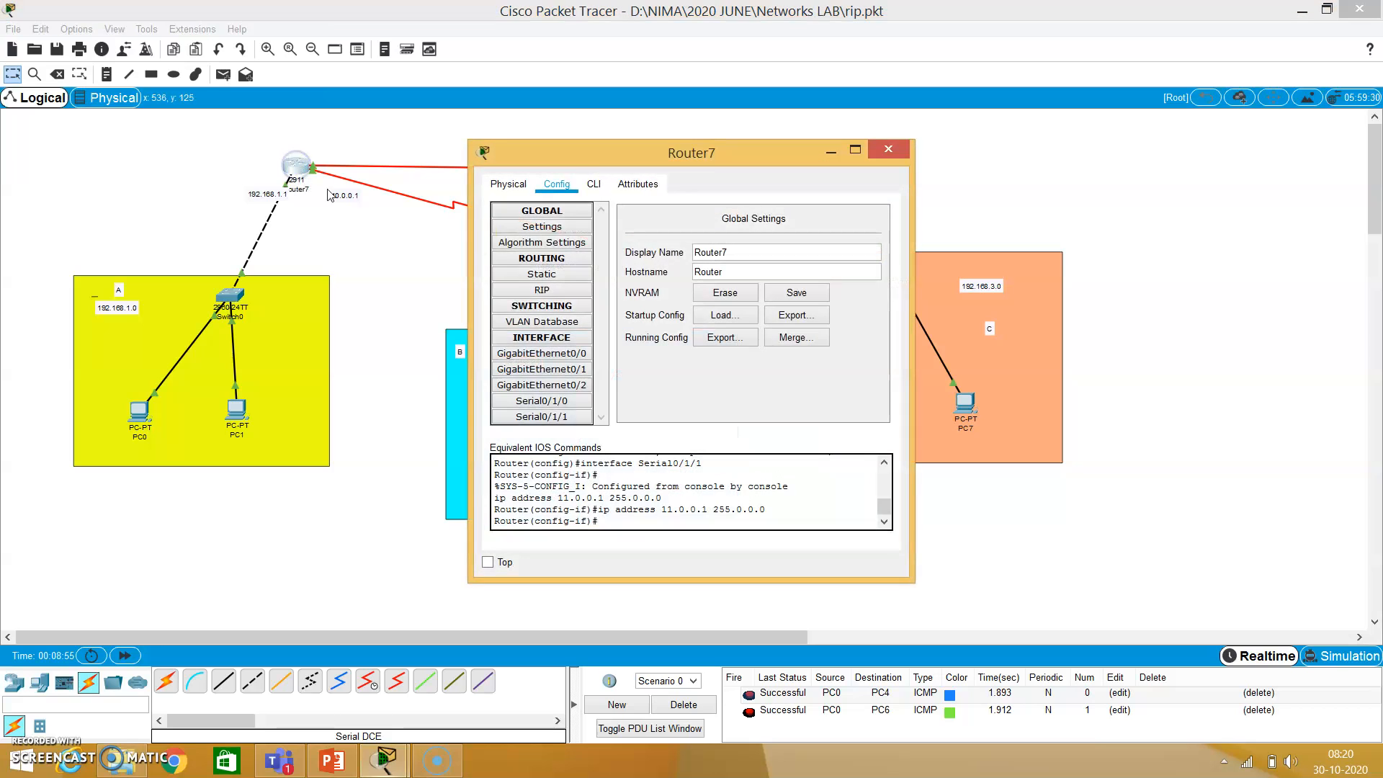
{"action": "left_click", "coordinate": [567, 291]}
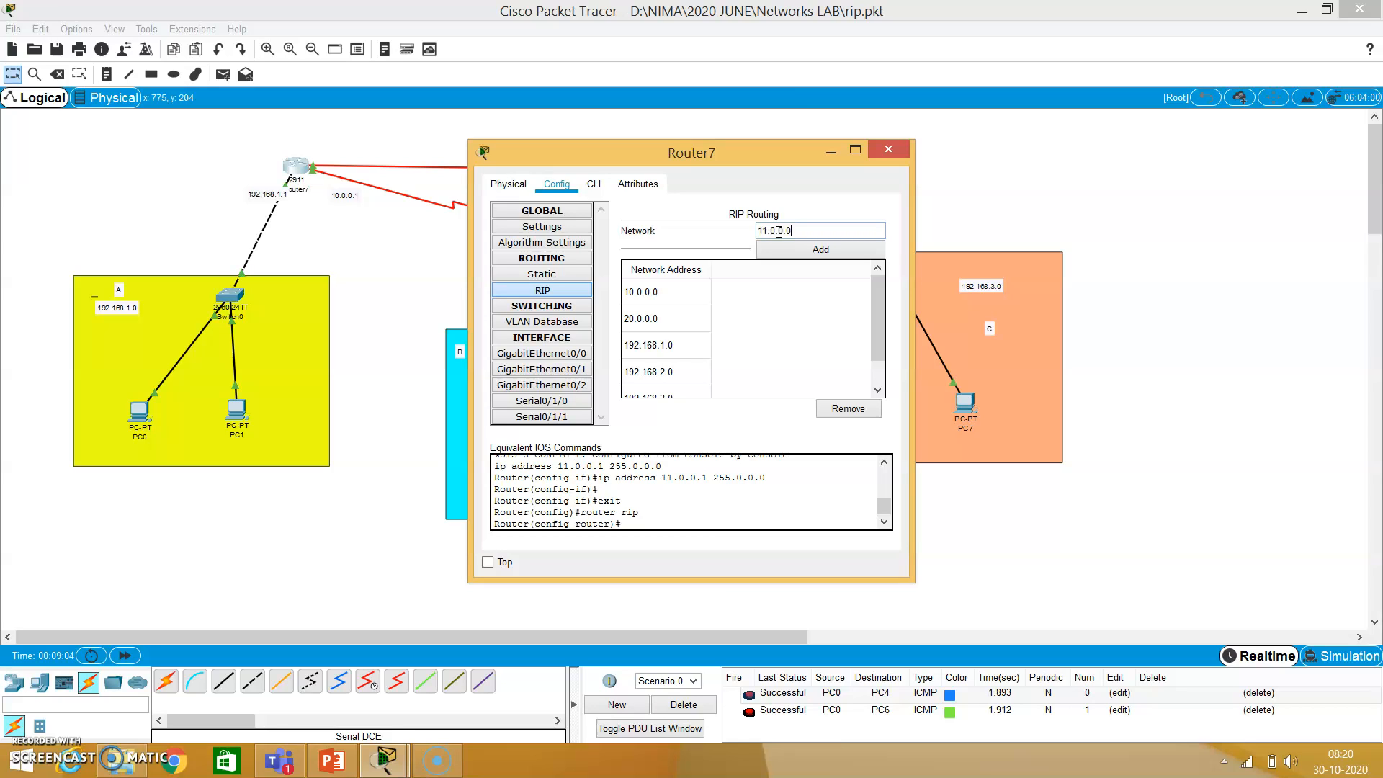
{"action": "left_click", "coordinate": [791, 252]}
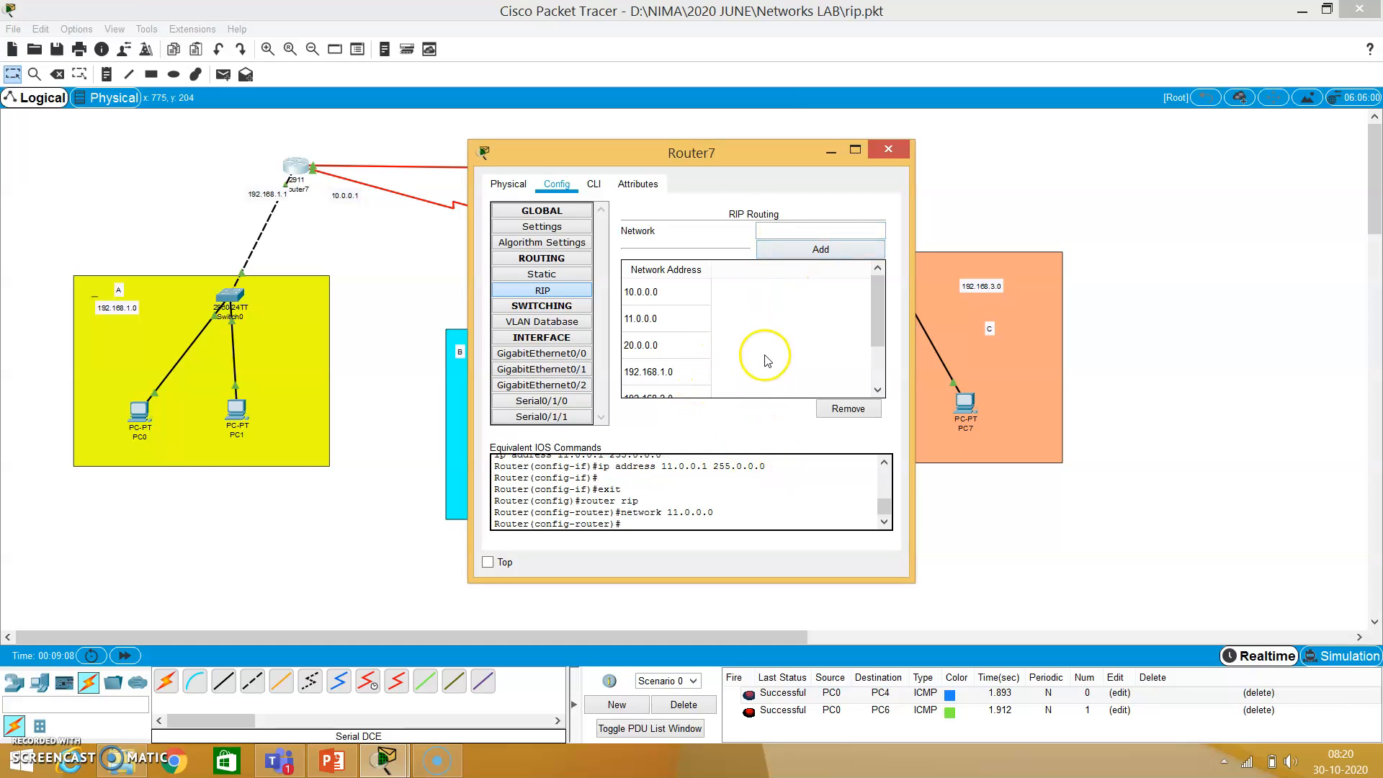
{"action": "left_click", "coordinate": [887, 149]}
Add network 11.0.0.0 to the RIP routing configuration of Router8.
{"action": "left_click", "coordinate": [844, 173]}
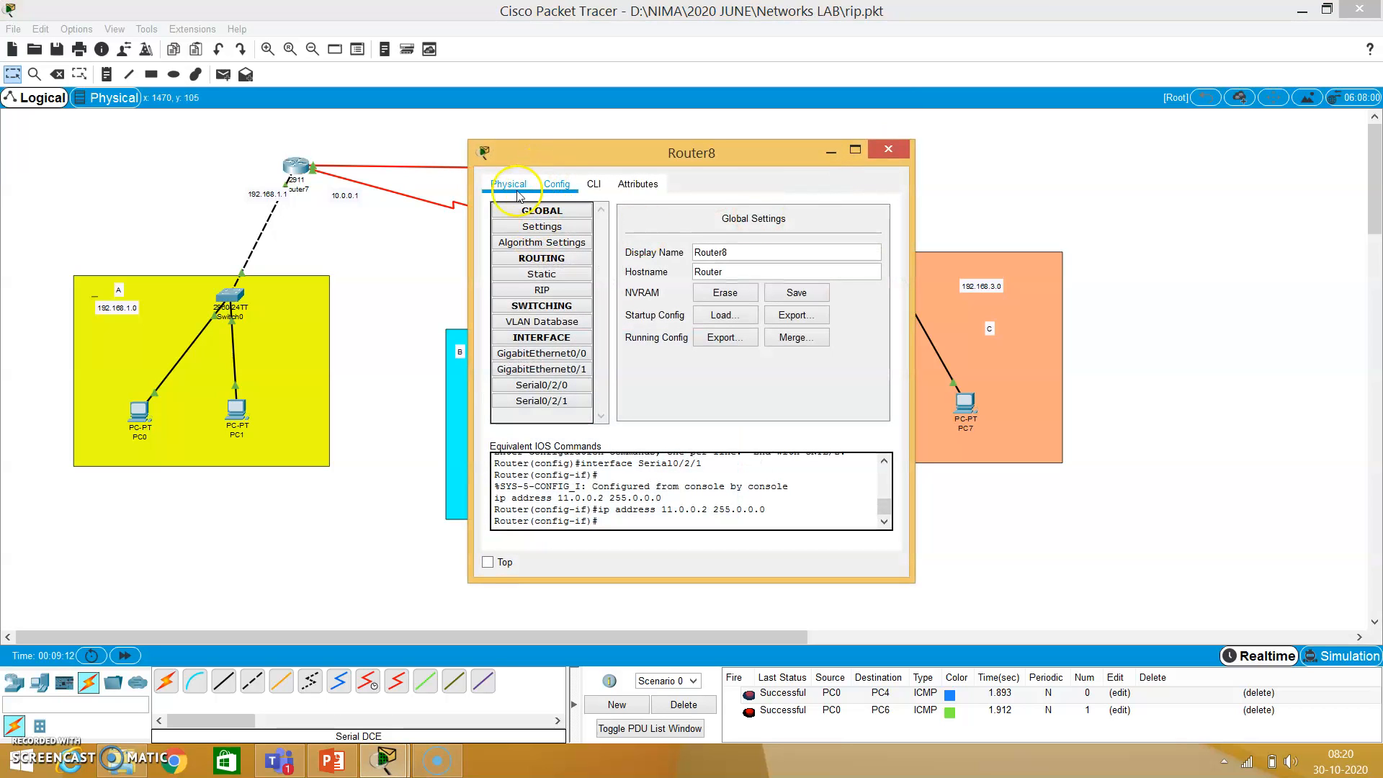
{"action": "left_click", "coordinate": [541, 290]}
{"action": "left_click", "coordinate": [787, 228]}
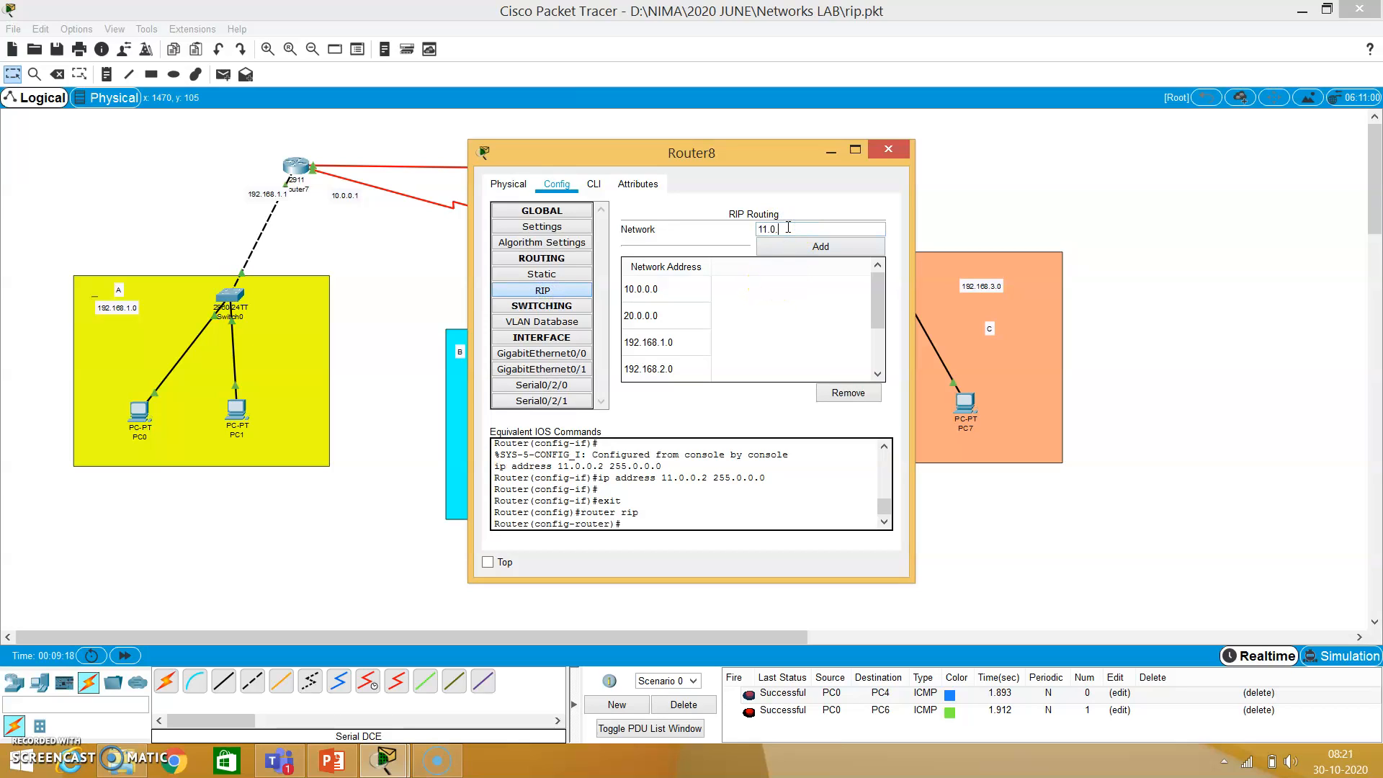
{"action": "type", "text": "11.0.0.0"}
{"action": "left_click", "coordinate": [814, 248]}
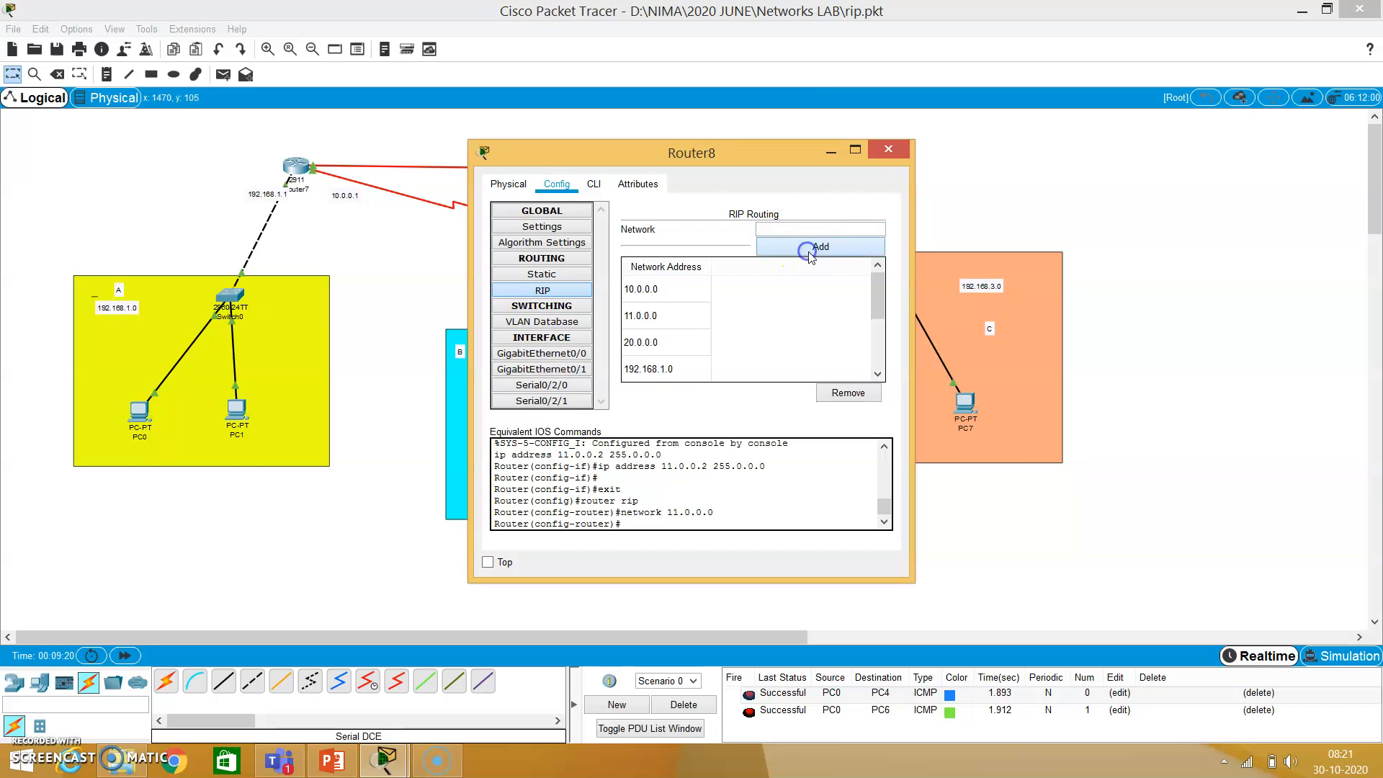
{"action": "left_click", "coordinate": [888, 152]}
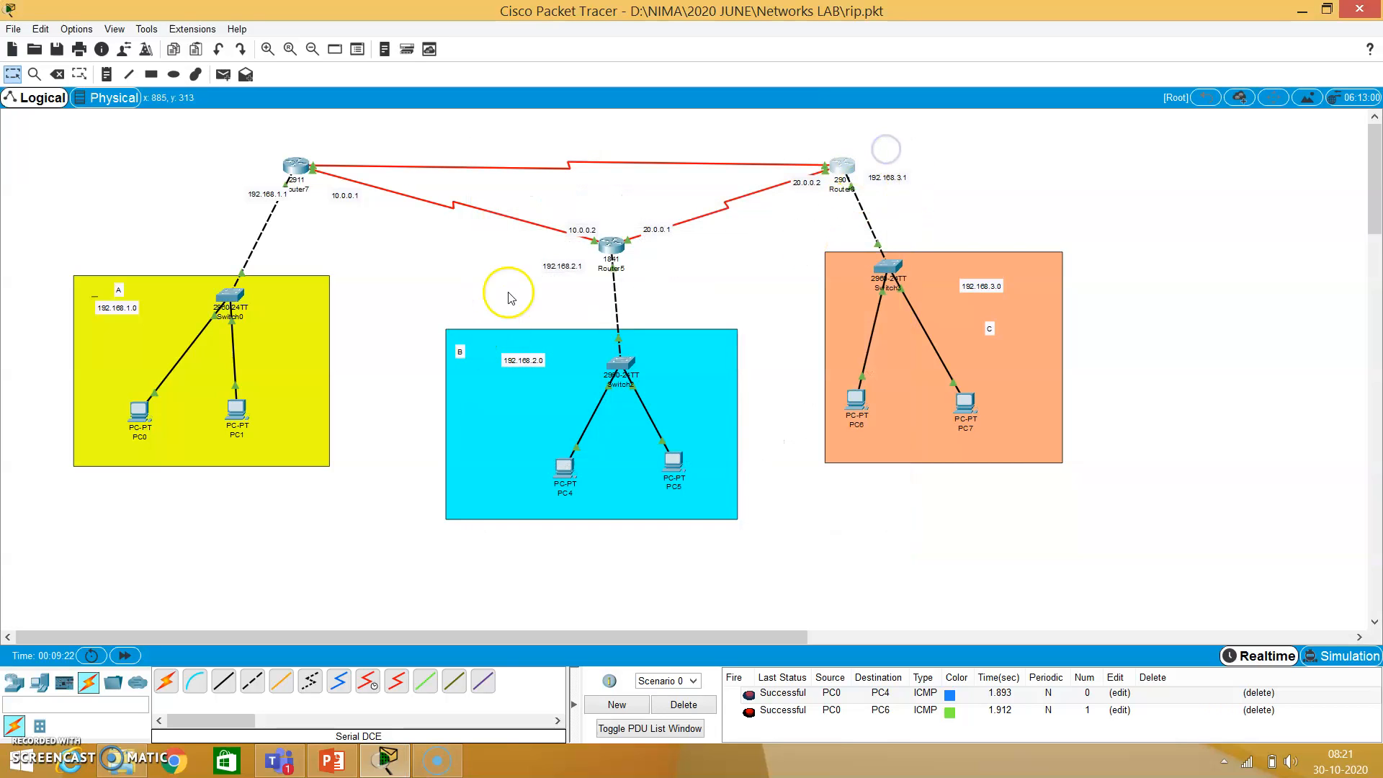
Add network 11.0.0.0 to the RIP routing configuration of Router5.
{"action": "left_click", "coordinate": [609, 251]}
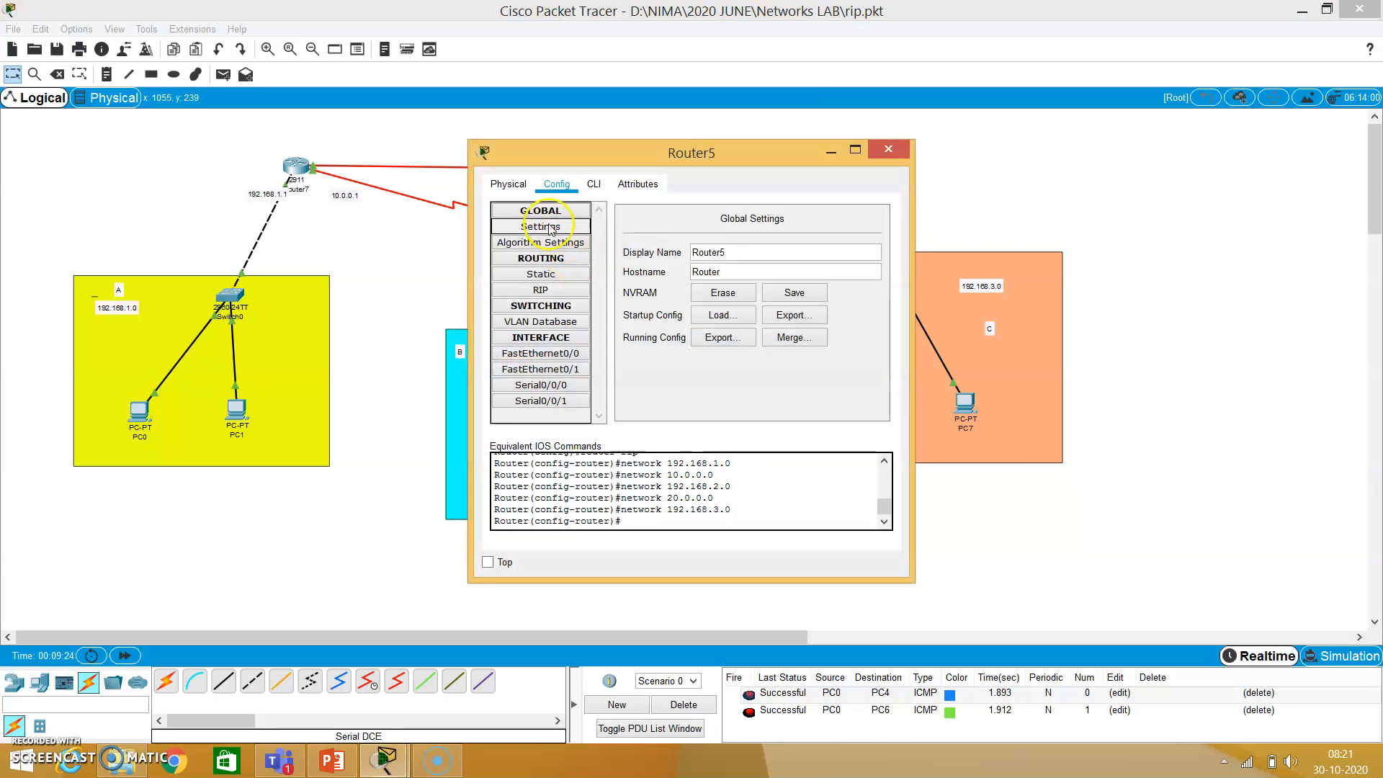
{"action": "left_click", "coordinate": [556, 292]}
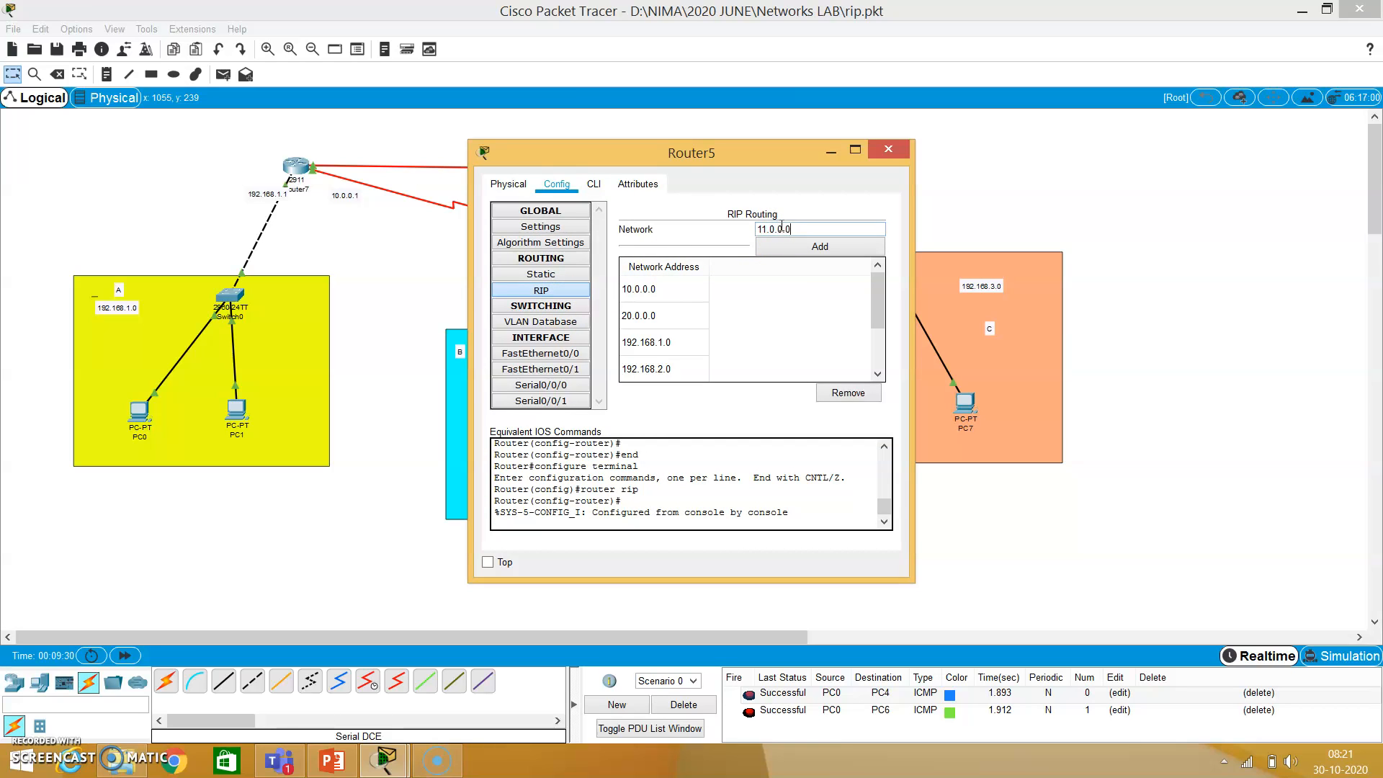
{"action": "left_click", "coordinate": [799, 246]}
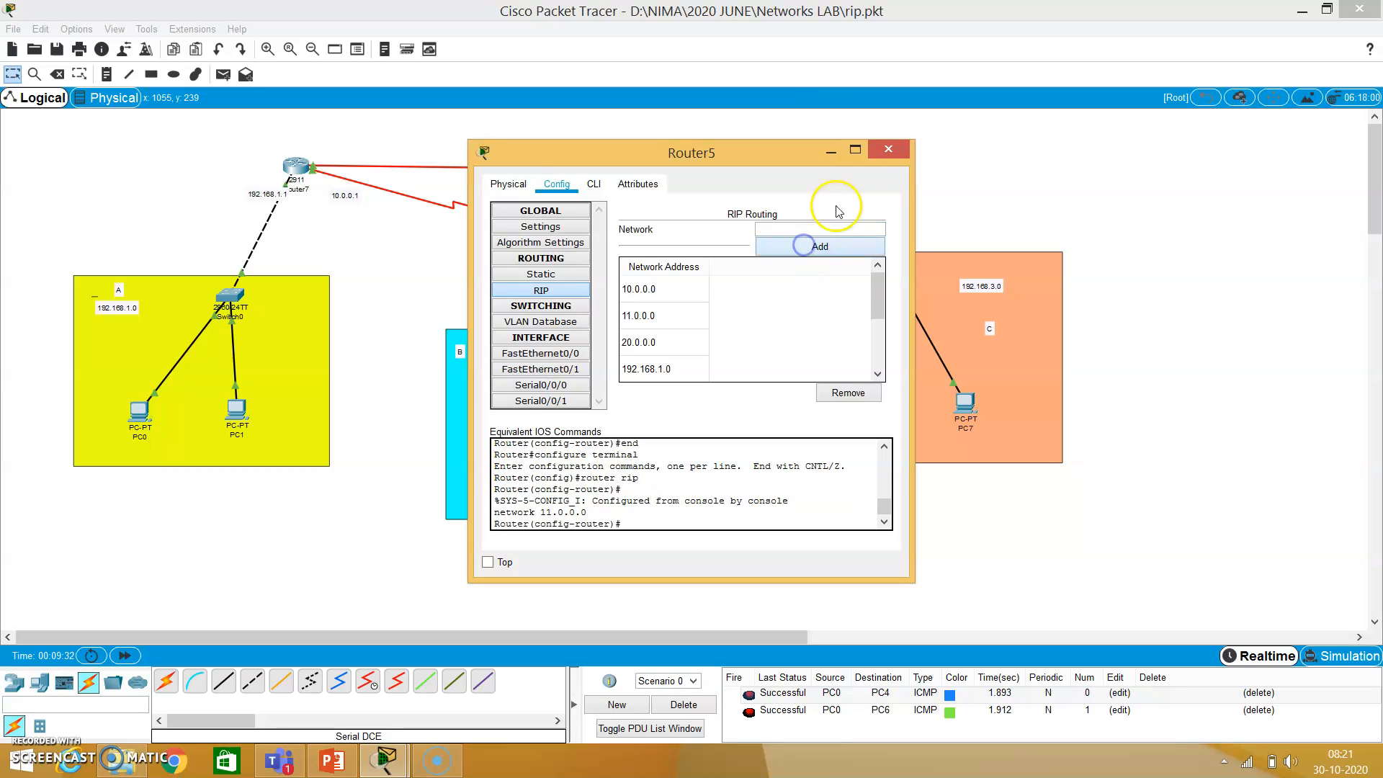
{"action": "left_click", "coordinate": [884, 147]}
Switch to Simulation mode, add a simple PDU from PC0 to PC6 and play its transmission.
{"action": "left_click", "coordinate": [1340, 656]}
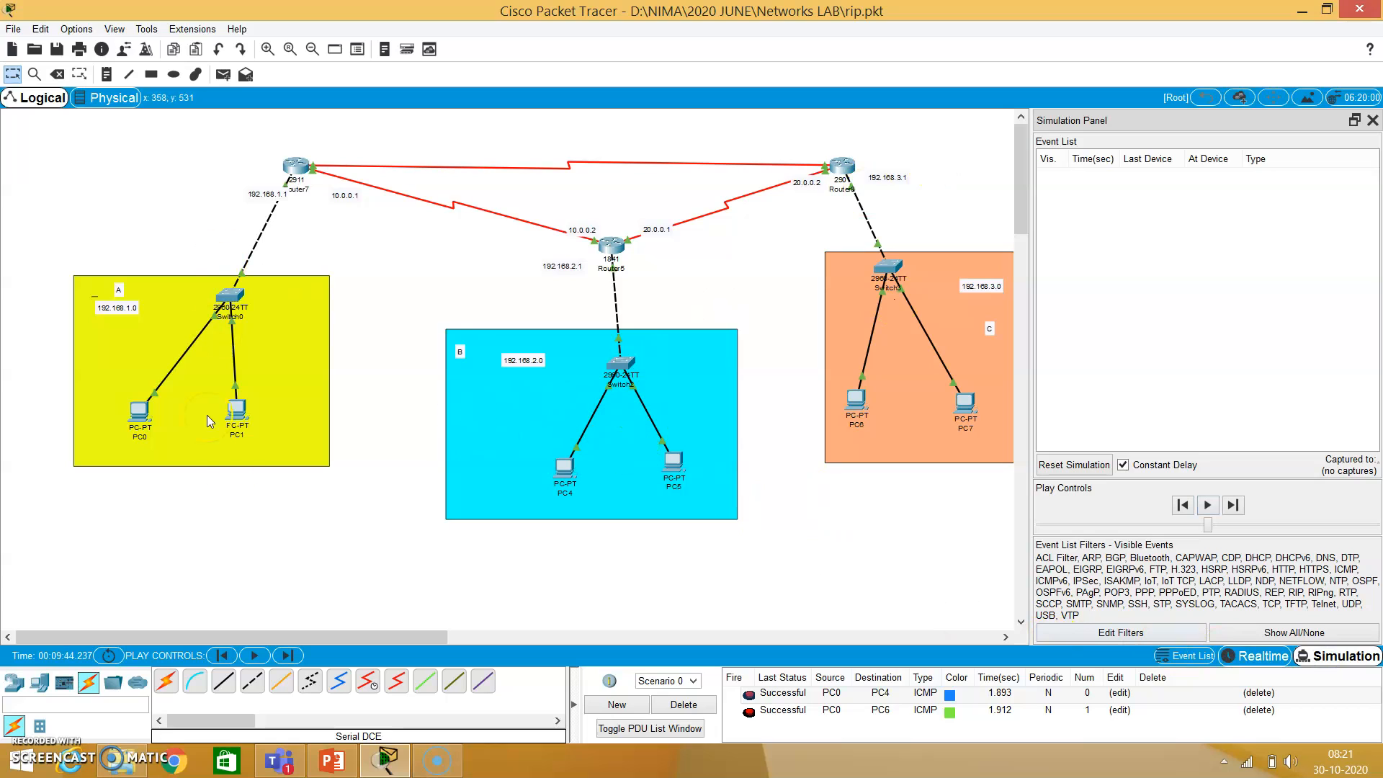
{"action": "left_click", "coordinate": [223, 75]}
{"action": "left_click", "coordinate": [141, 414]}
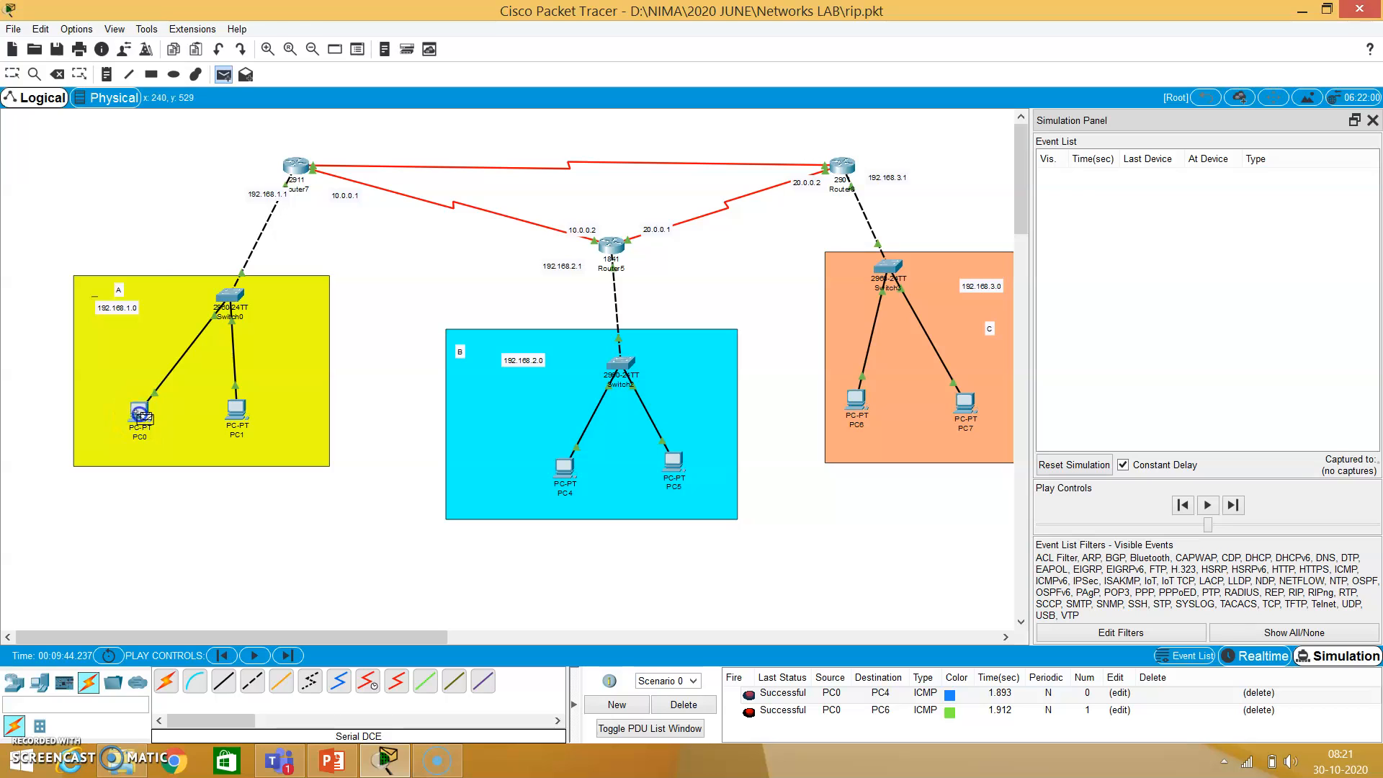
{"action": "left_click", "coordinate": [856, 401]}
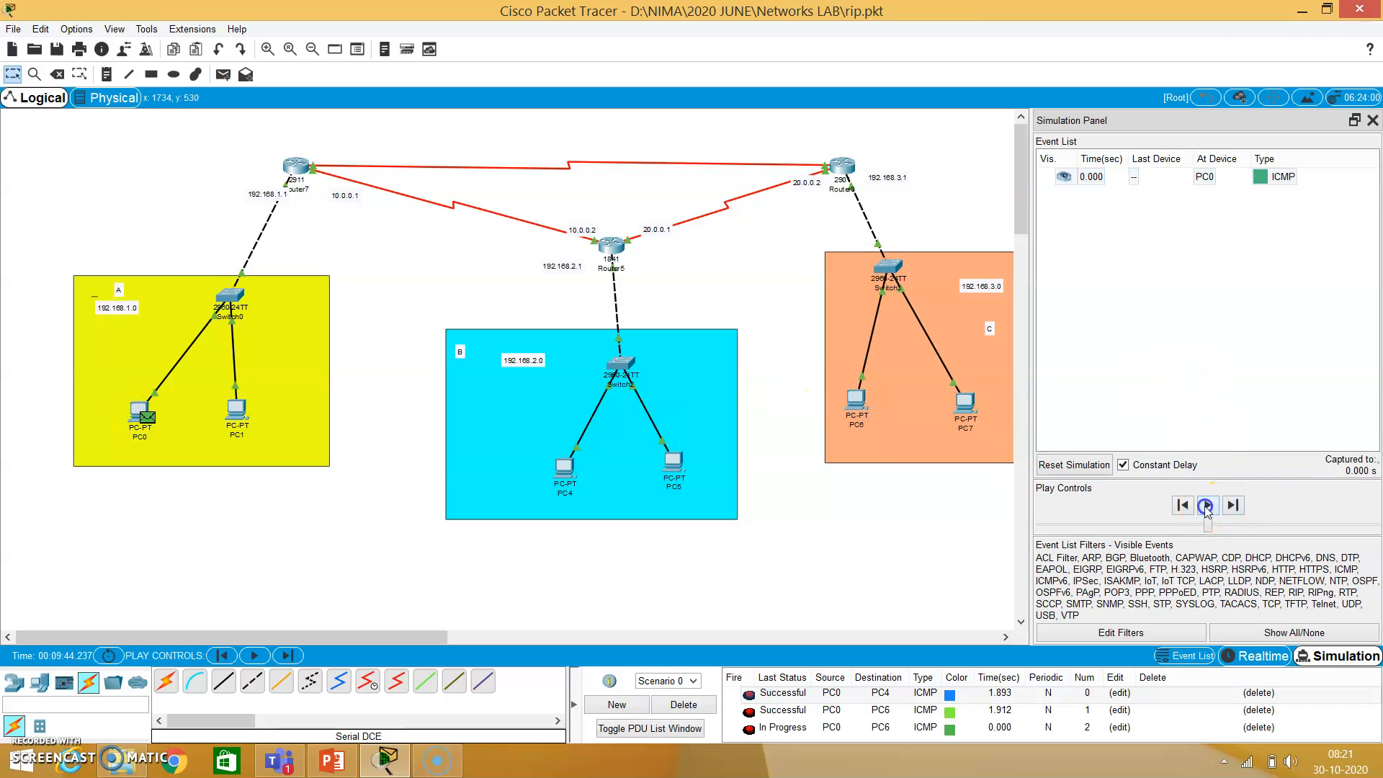
{"action": "left_click", "coordinate": [1208, 505]}
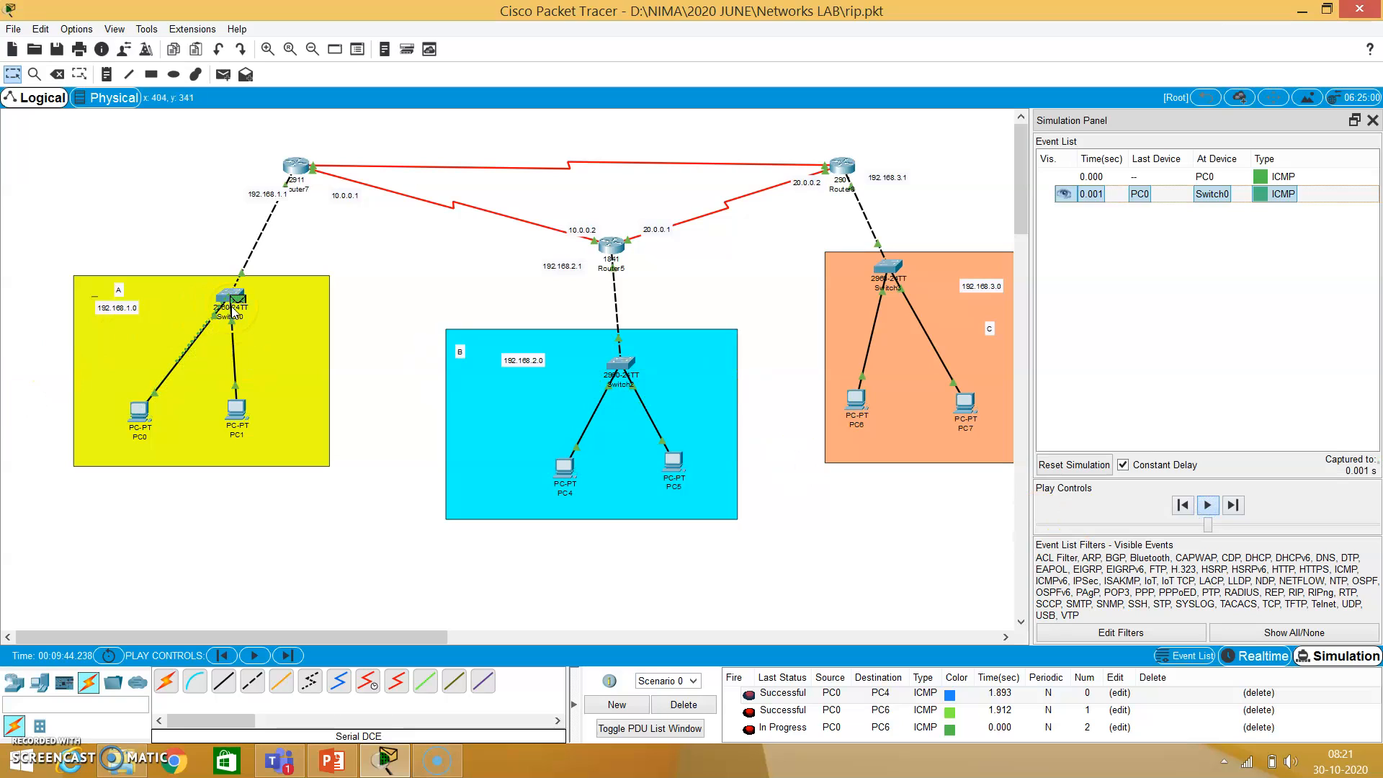
Follow the ICMP packet's route between the routers to PC6 and back, and check the new PDU's last status.
{"action": "mouse_move", "coordinate": [239, 308]}
{"action": "mouse_move", "coordinate": [300, 182]}
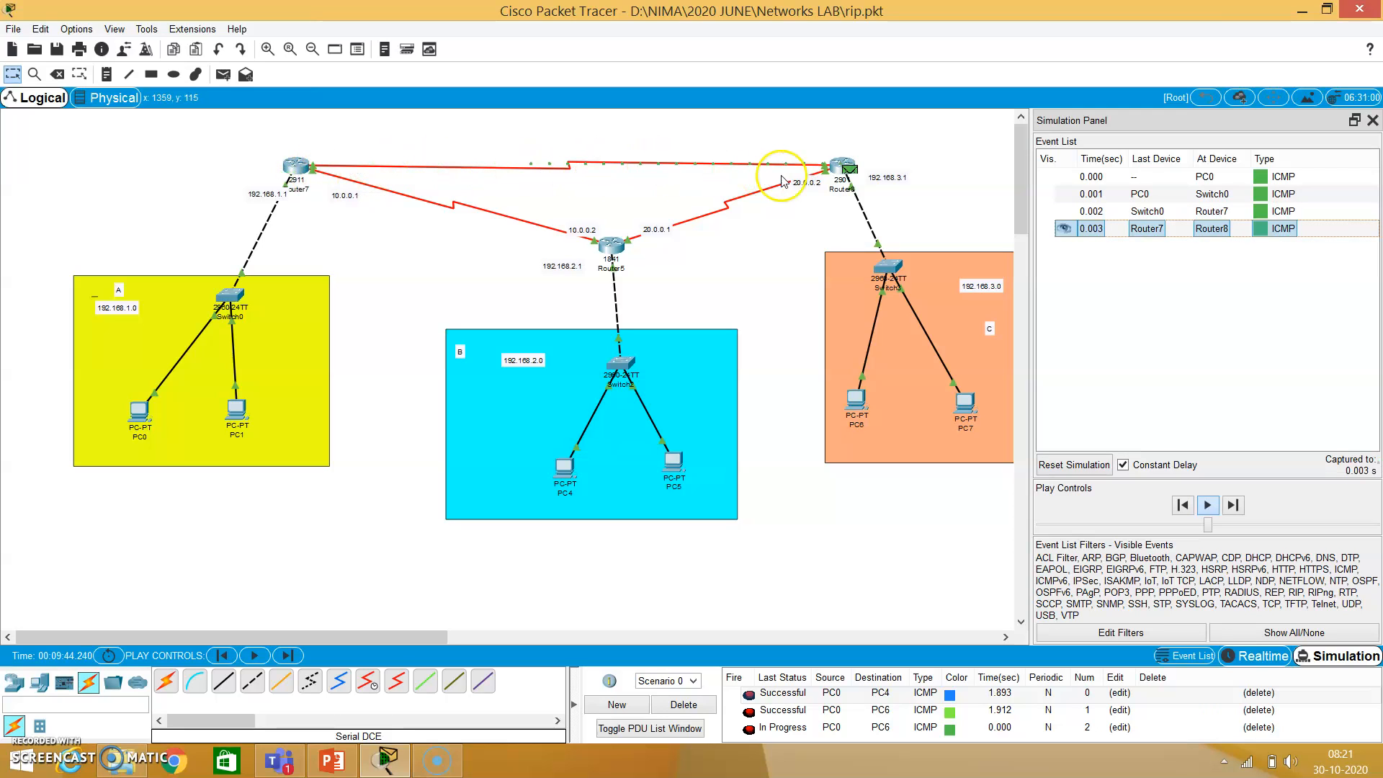
{"action": "mouse_move", "coordinate": [840, 178]}
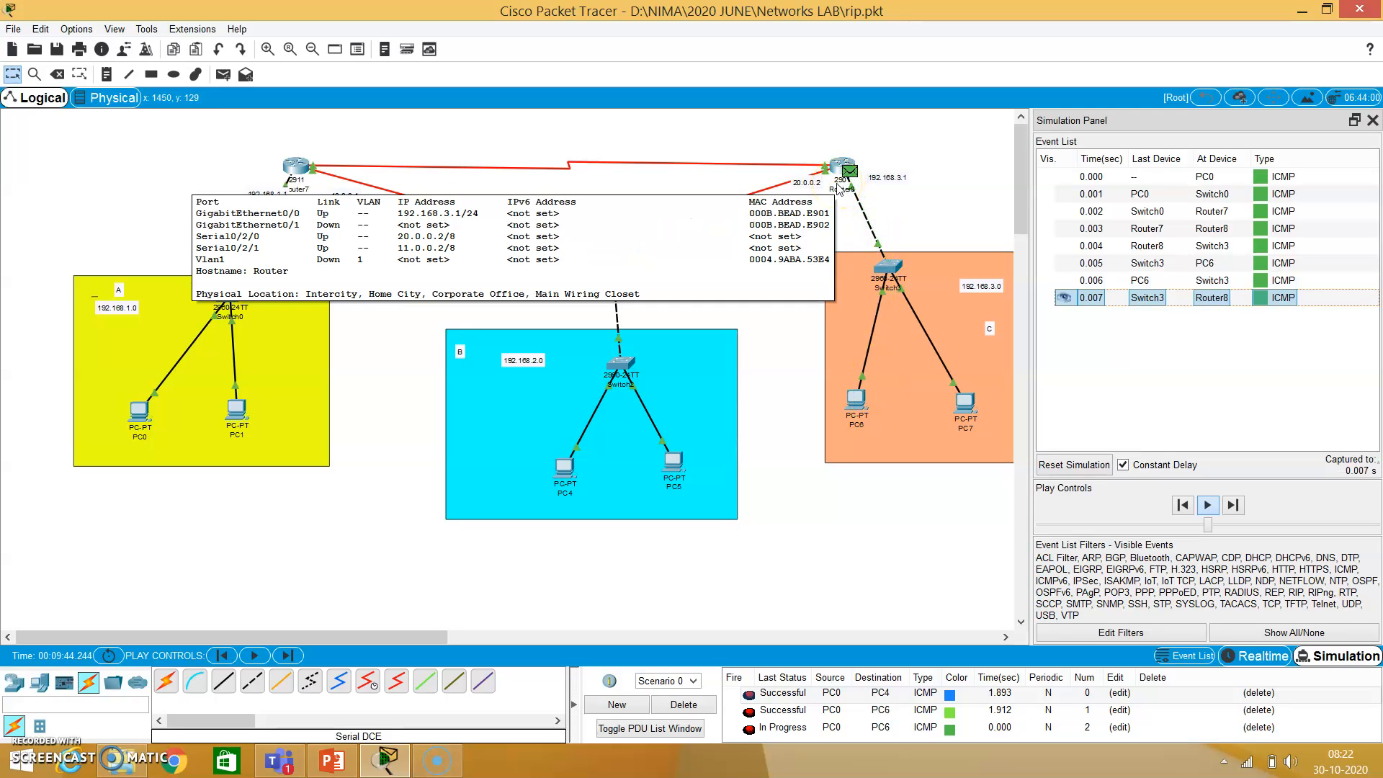
{"action": "left_click", "coordinate": [868, 730]}
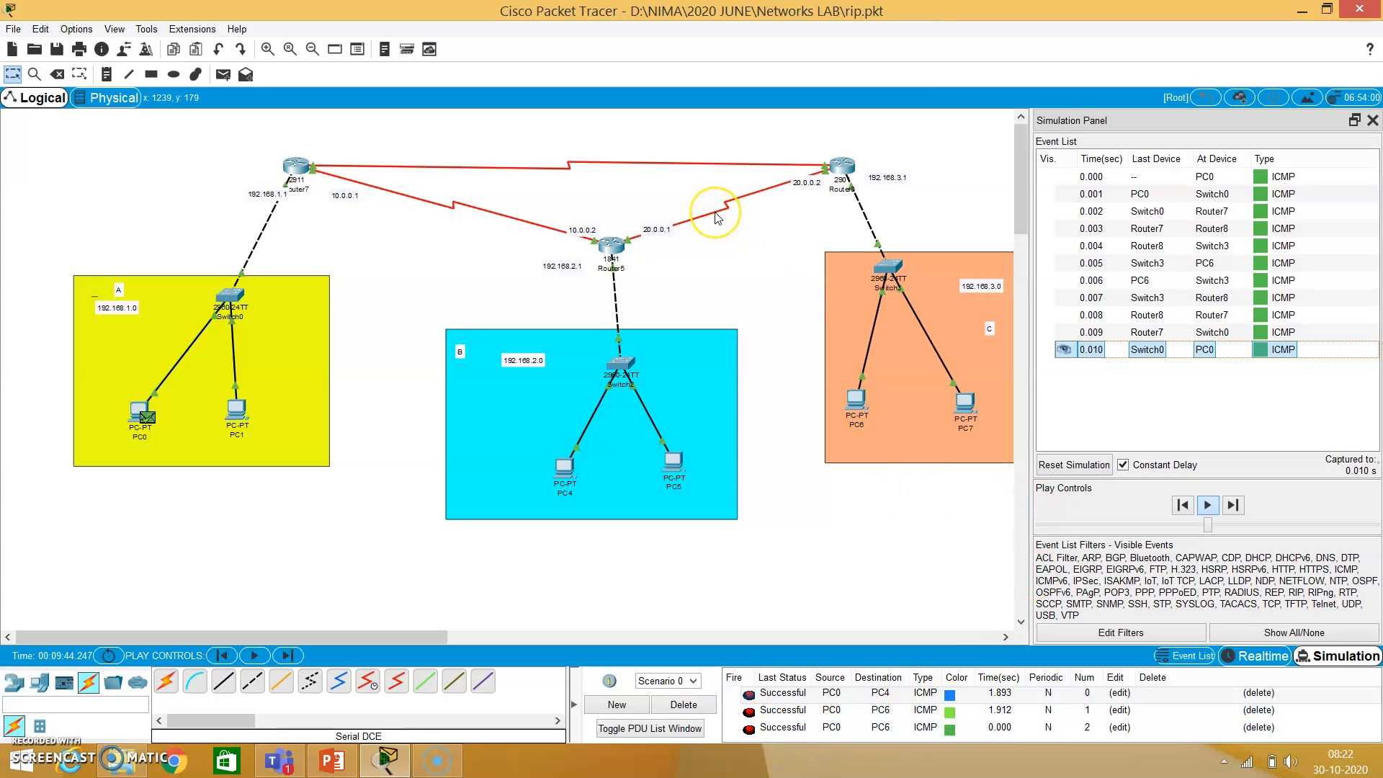
Delete the serial link between Router5 and Router8 and leave delete mode.
{"action": "left_click", "coordinate": [52, 77]}
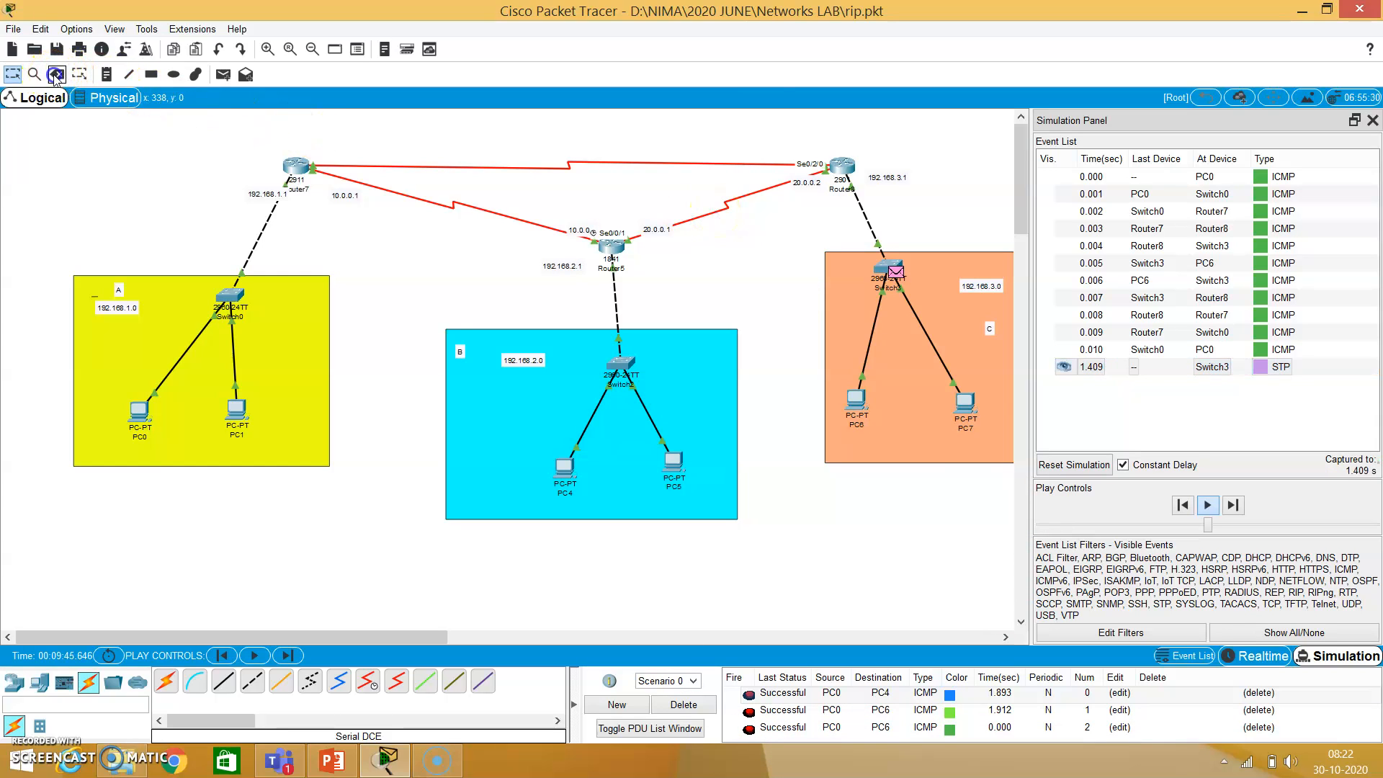
{"action": "left_click", "coordinate": [711, 214]}
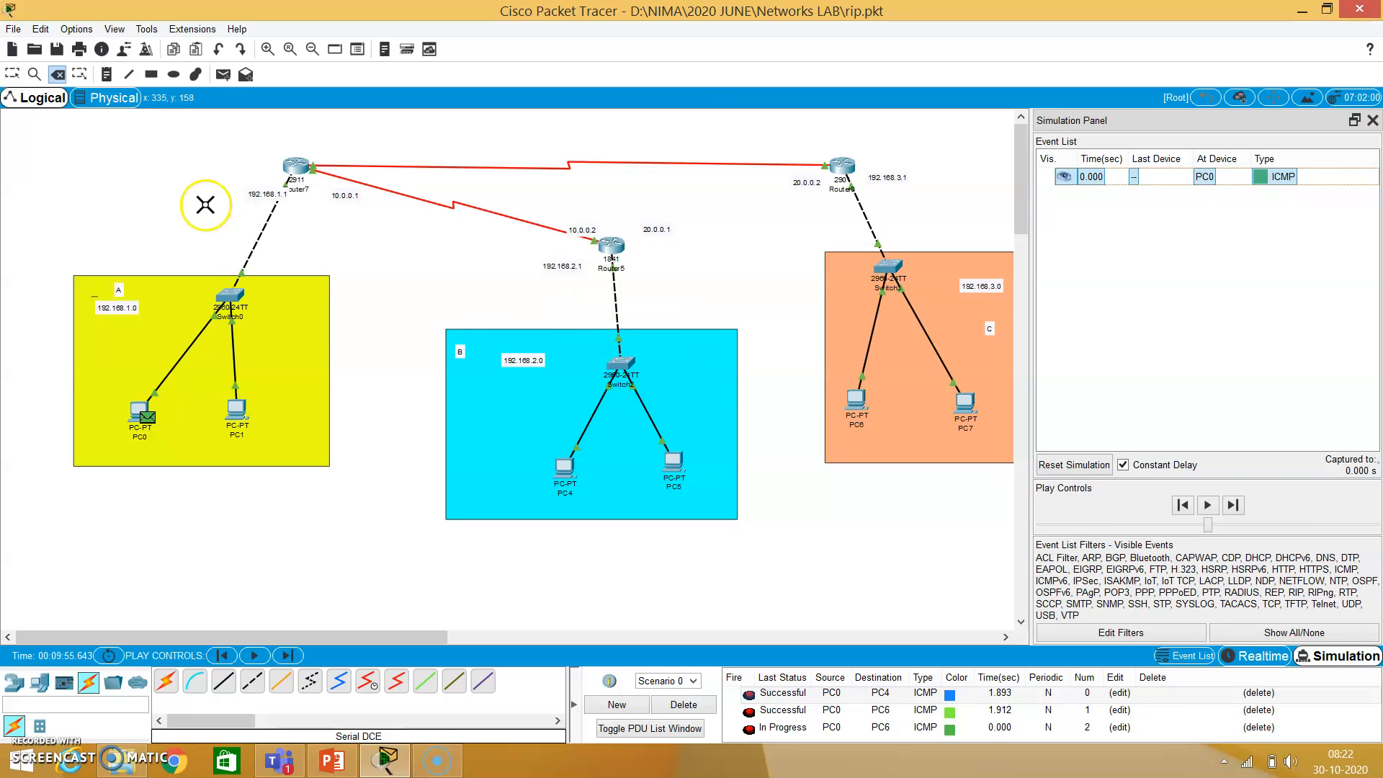
{"action": "key", "text": "Escape"}
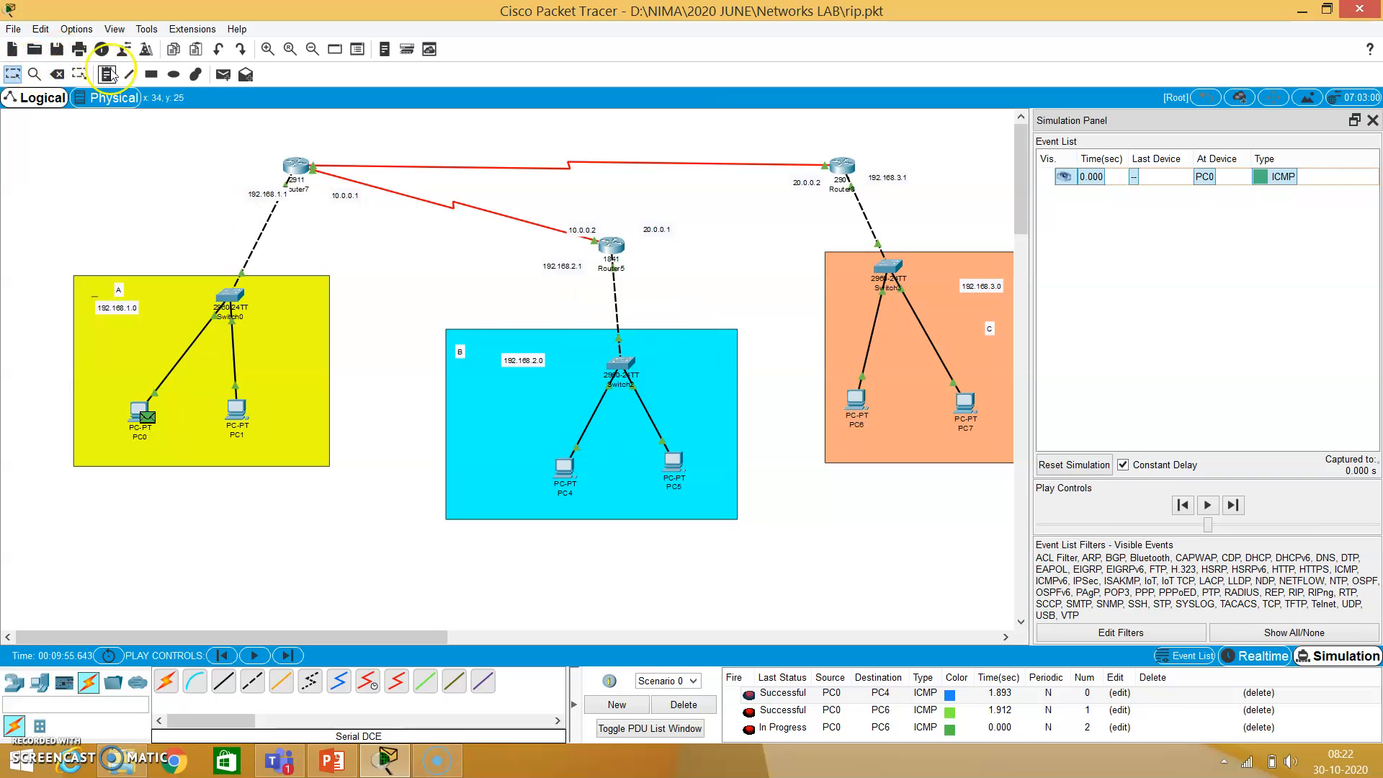
{"action": "left_click", "coordinate": [223, 75]}
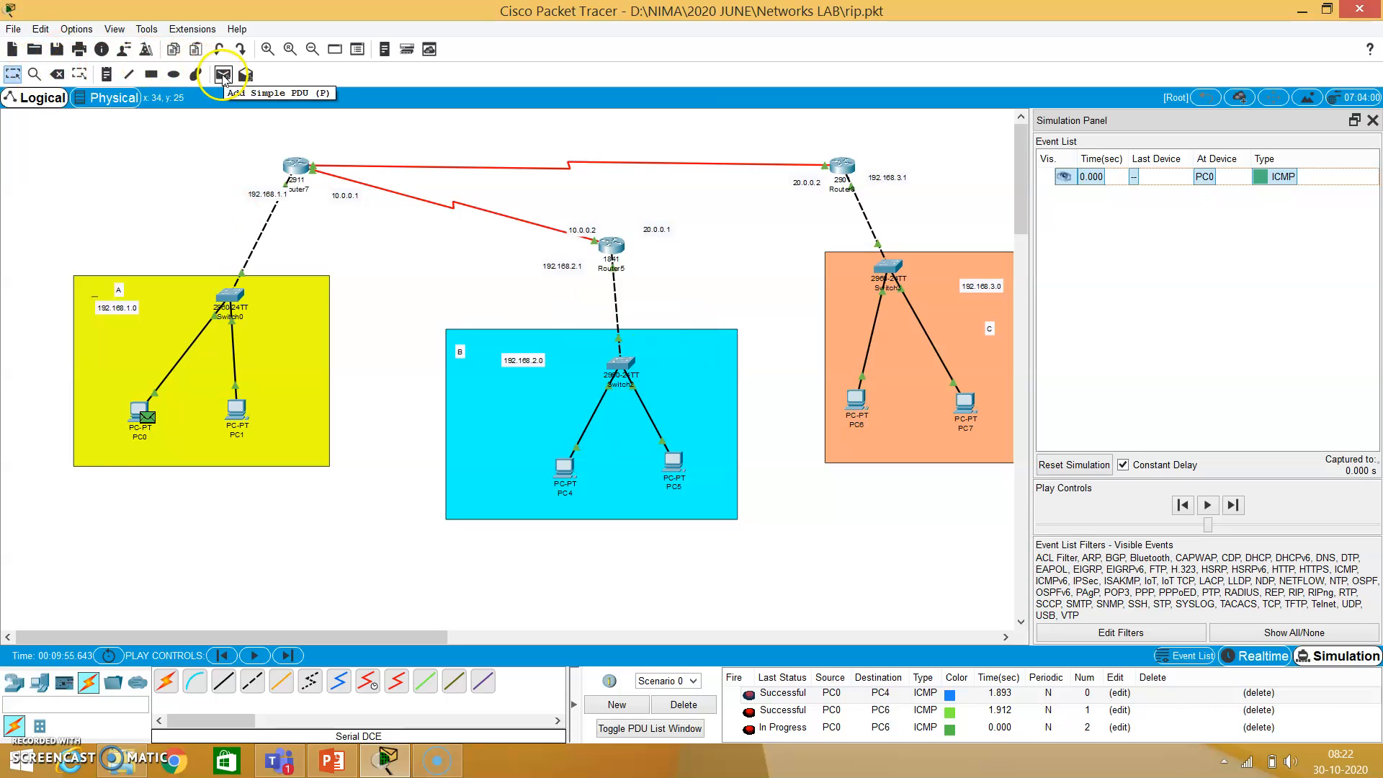
{"action": "left_click", "coordinate": [578, 476]}
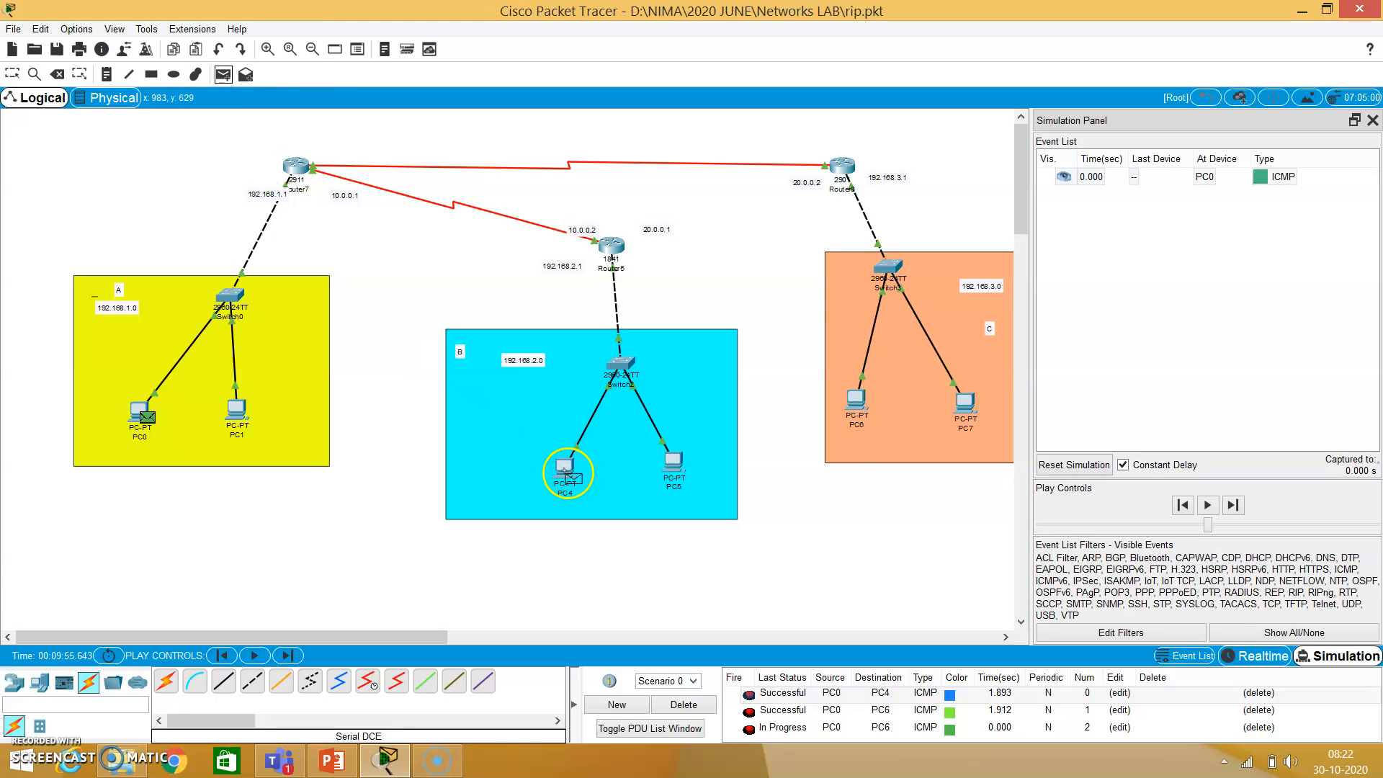
{"action": "left_click", "coordinate": [863, 410]}
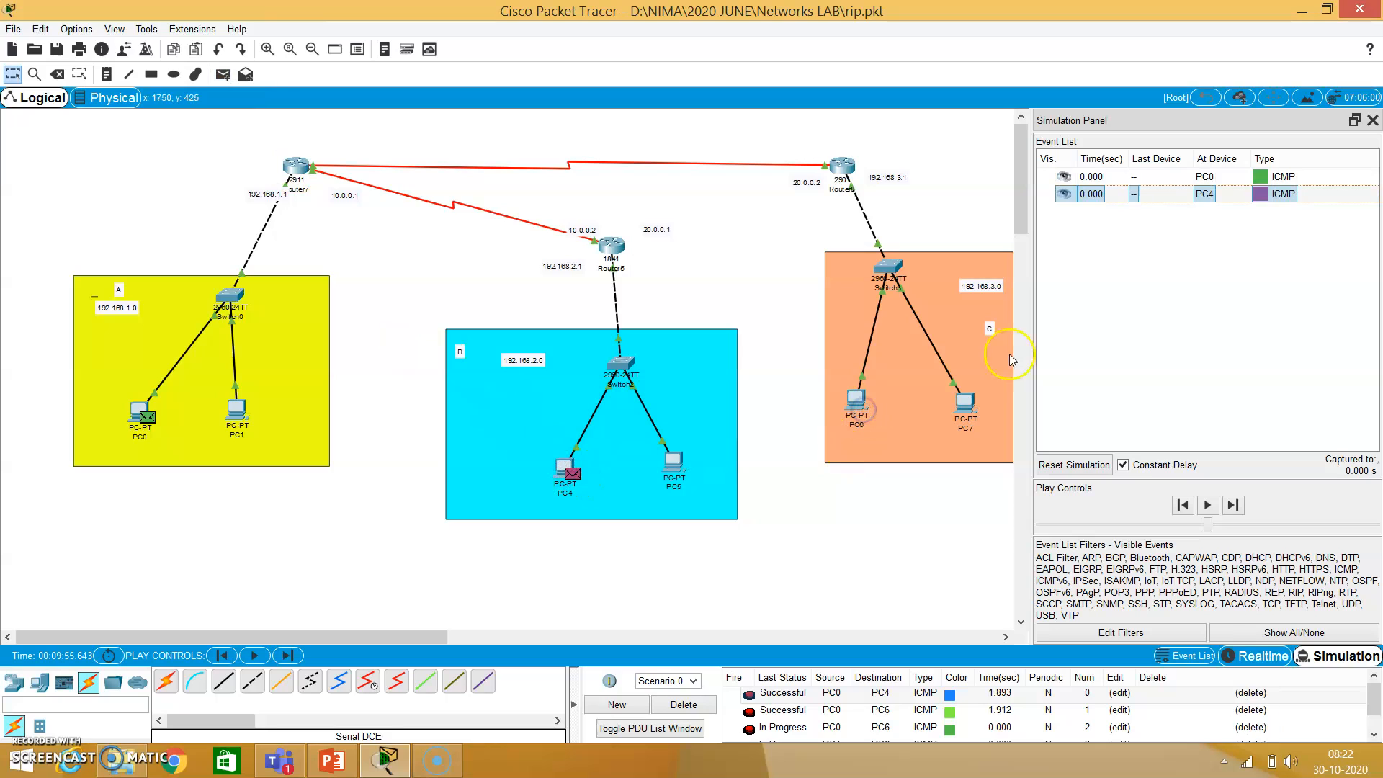
{"action": "left_click", "coordinate": [1208, 506]}
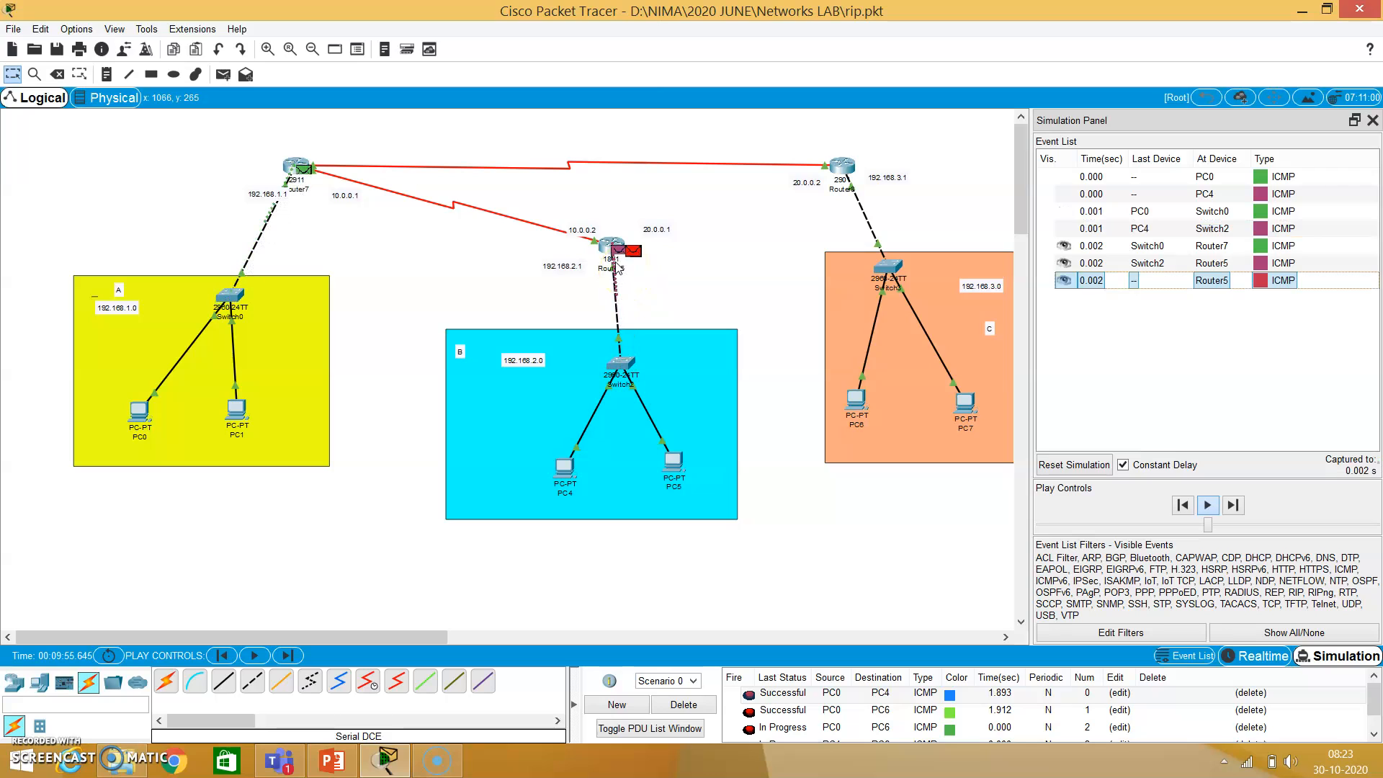
Clear all PDUs from Scenario 0 and simulate a new simple PDU from PC4 to PC6.
{"action": "left_click", "coordinate": [679, 705]}
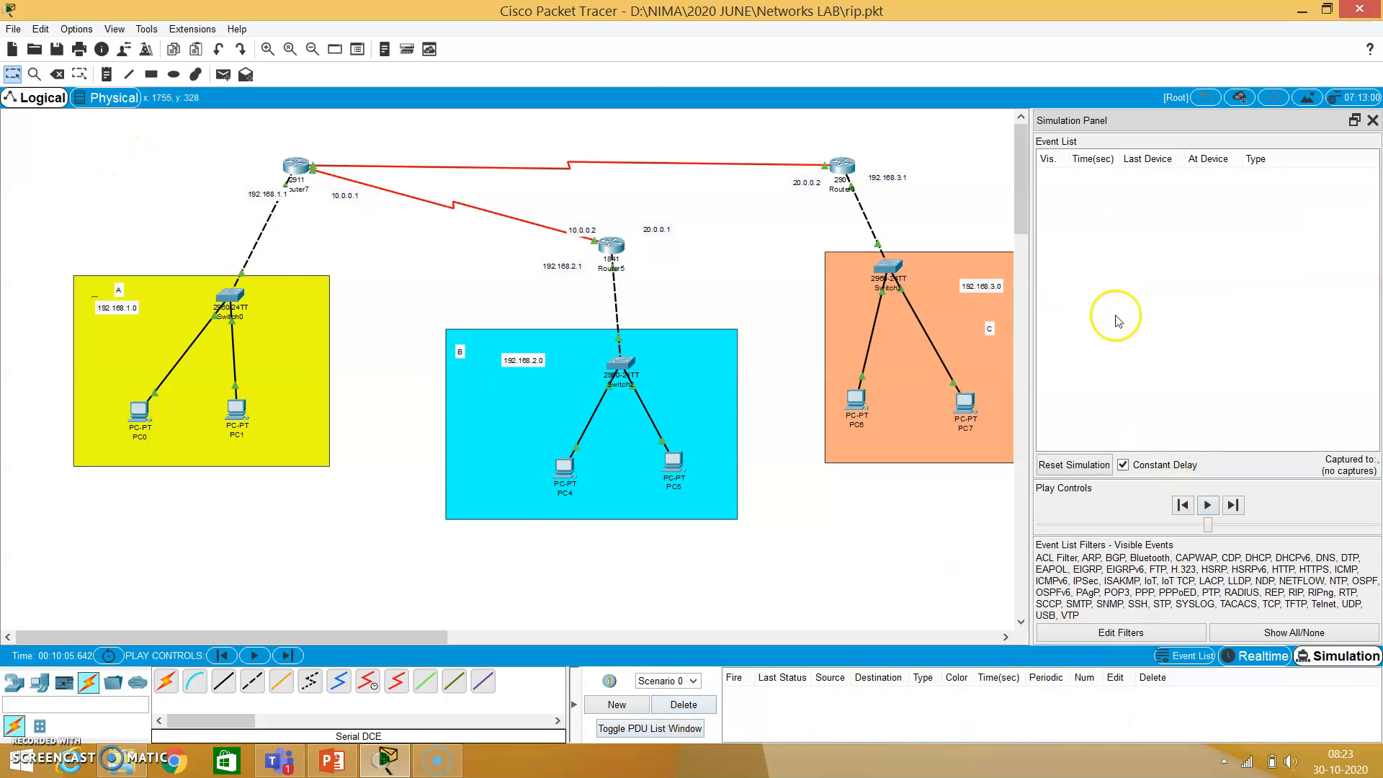
{"action": "left_click", "coordinate": [222, 74]}
{"action": "left_click", "coordinate": [564, 468]}
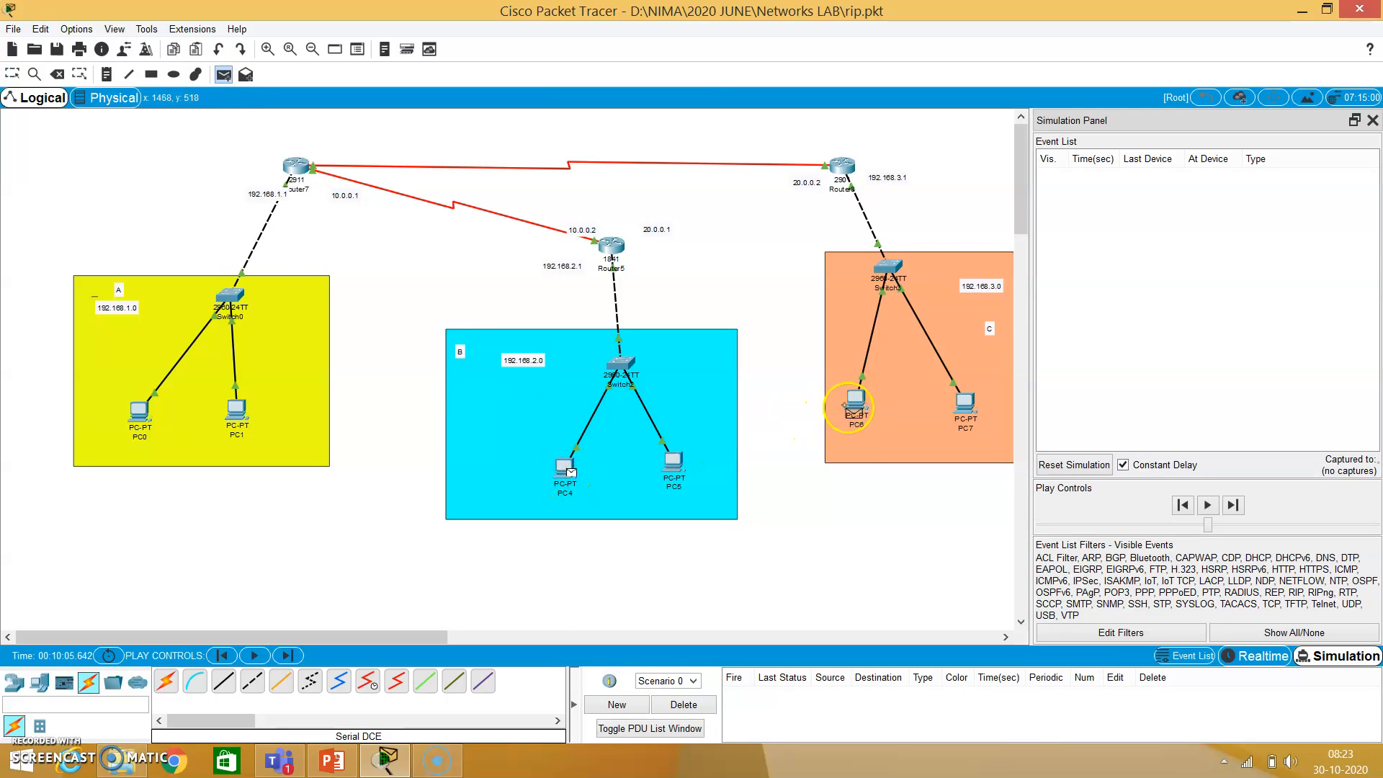
{"action": "left_click", "coordinate": [852, 405]}
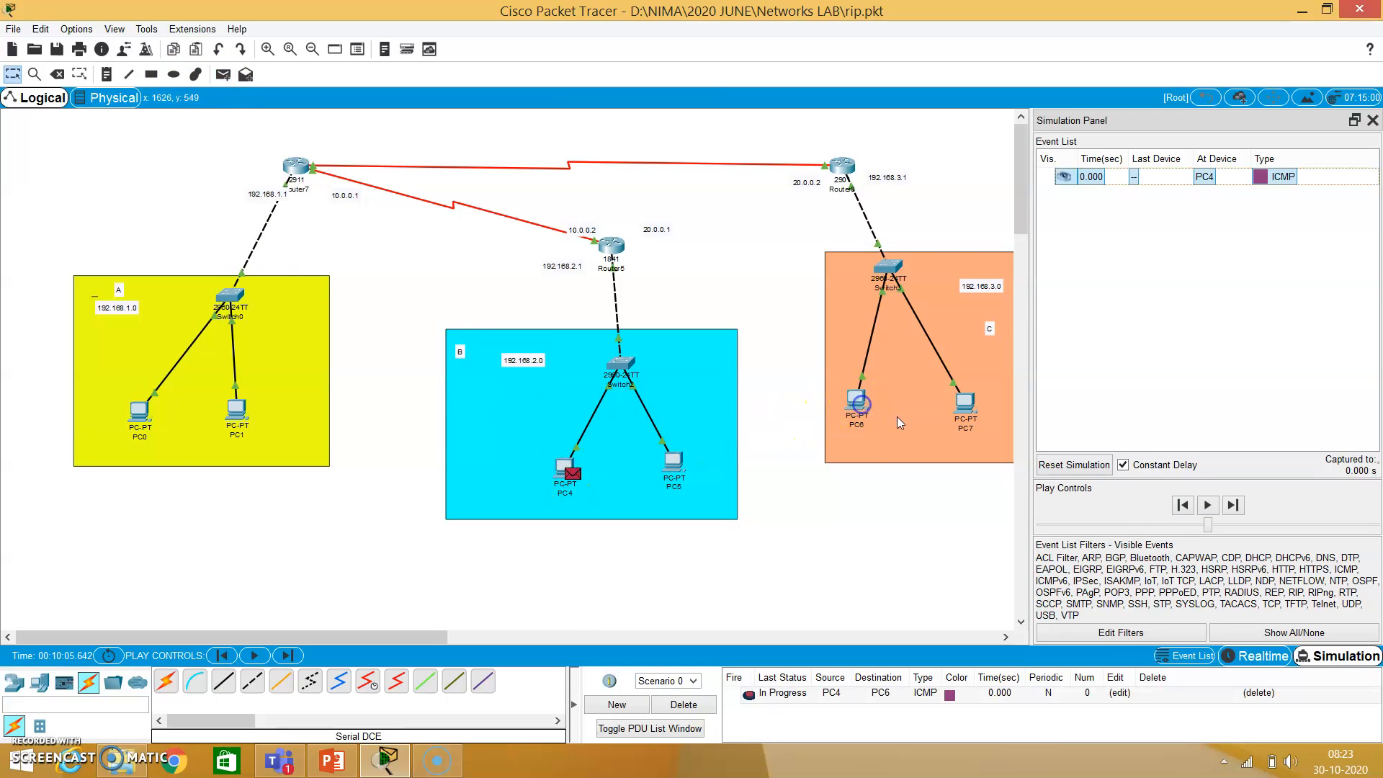
{"action": "left_click", "coordinate": [1208, 505]}
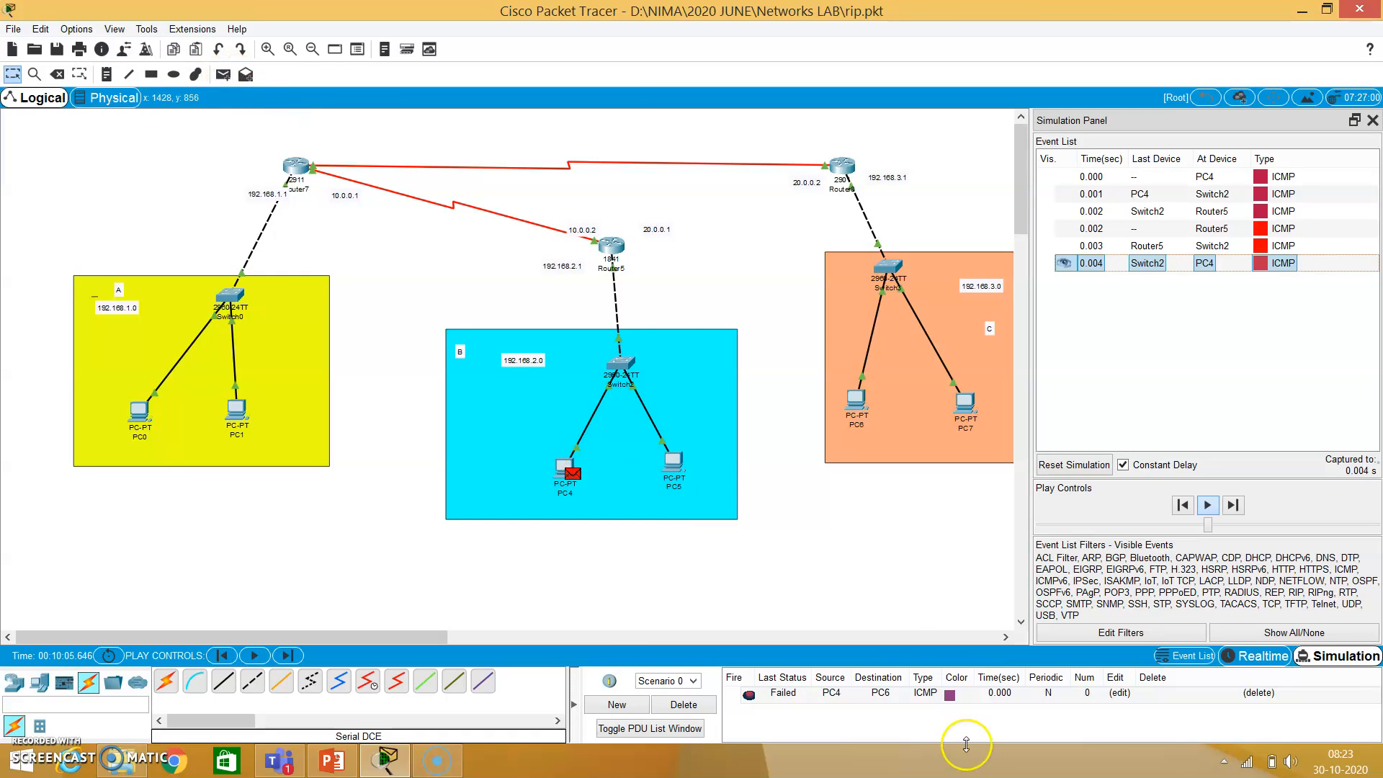
Add a second simple PDU from PC4 to PC6 while the simulation is playing.
{"action": "left_click", "coordinate": [224, 74]}
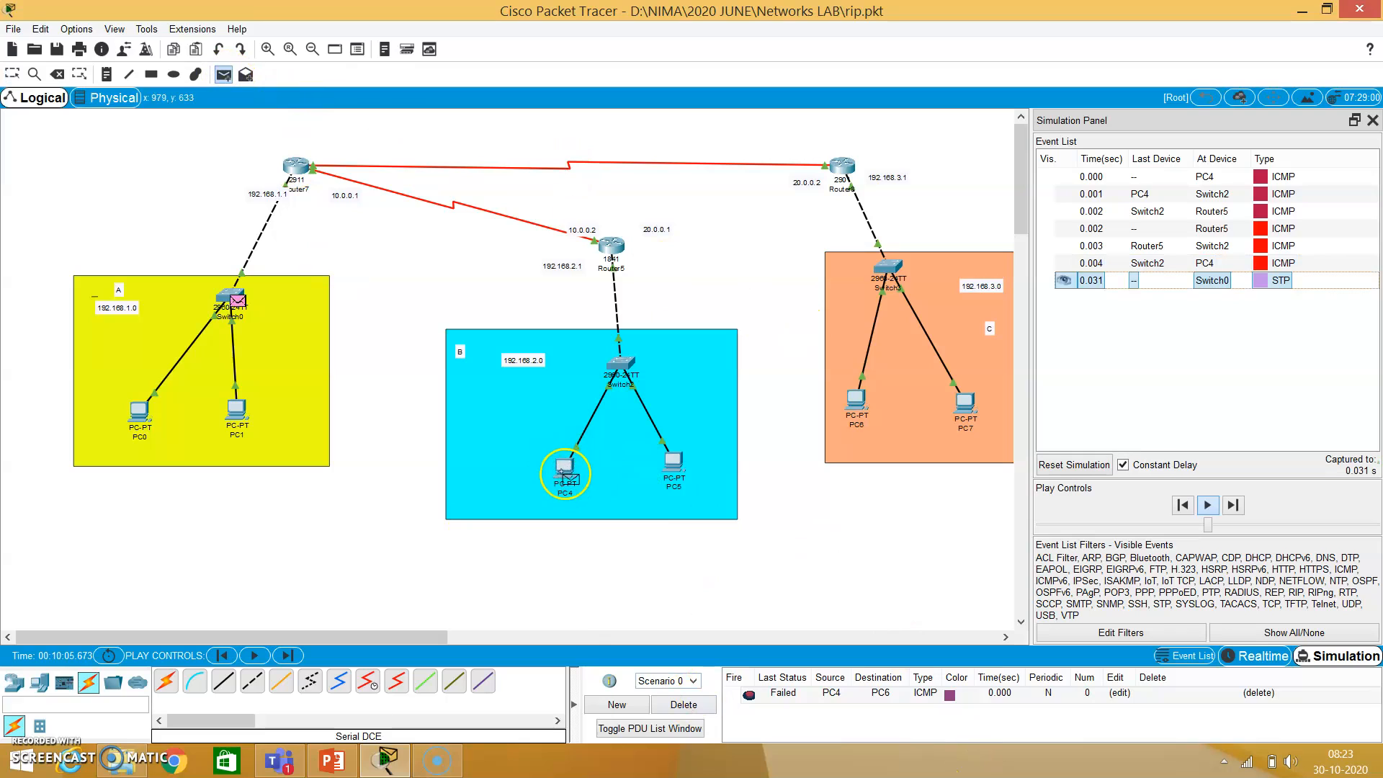
{"action": "left_click", "coordinate": [562, 468]}
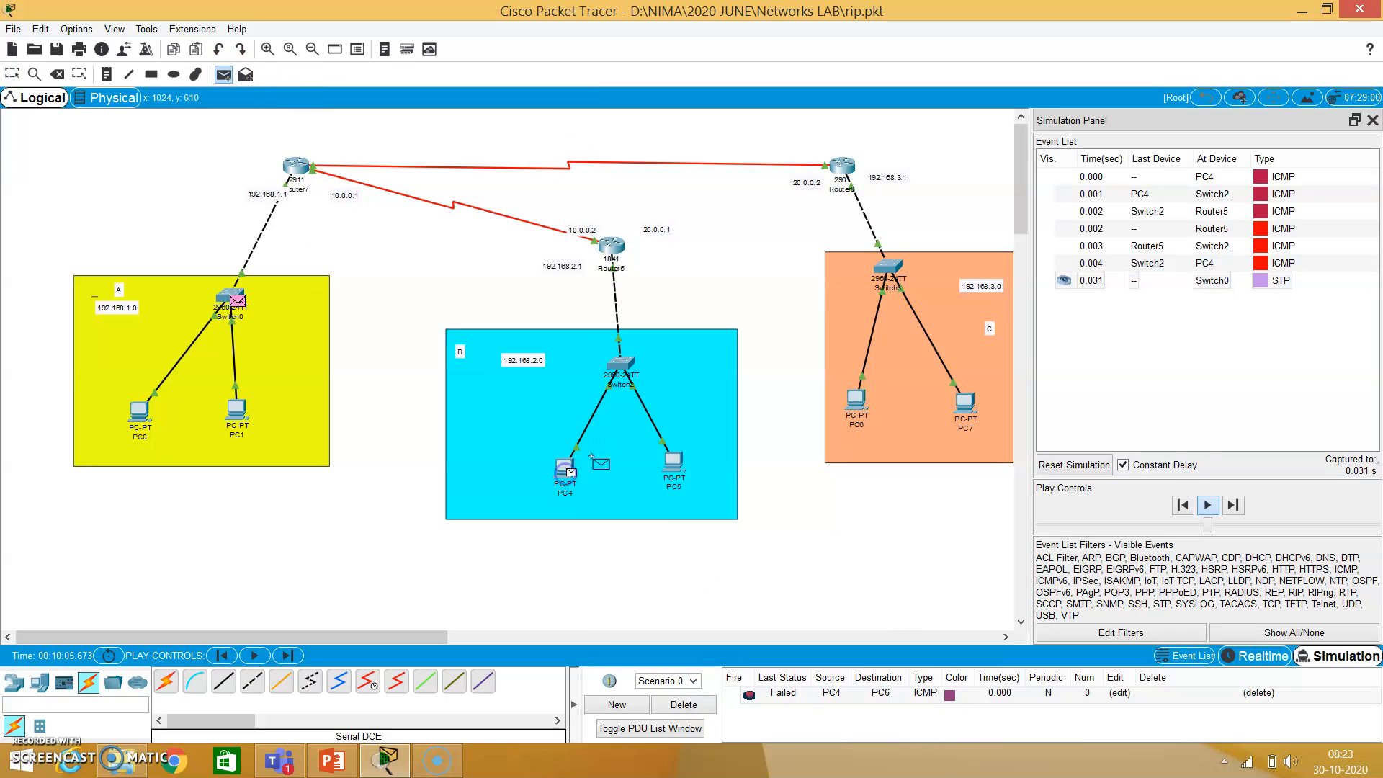
{"action": "left_click", "coordinate": [855, 401]}
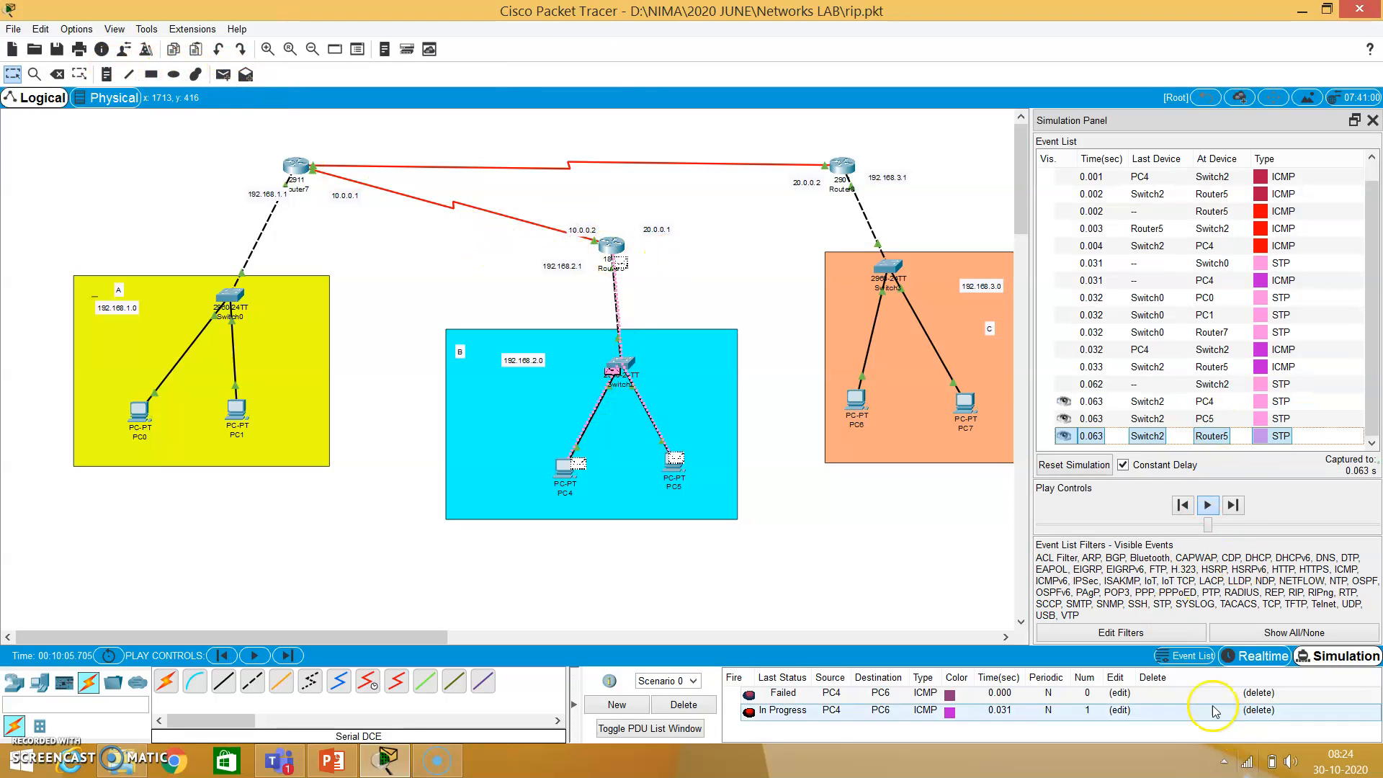
Return to Realtime mode and review the network addresses in Router5's RIP routing configuration.
{"action": "left_click", "coordinate": [1260, 656]}
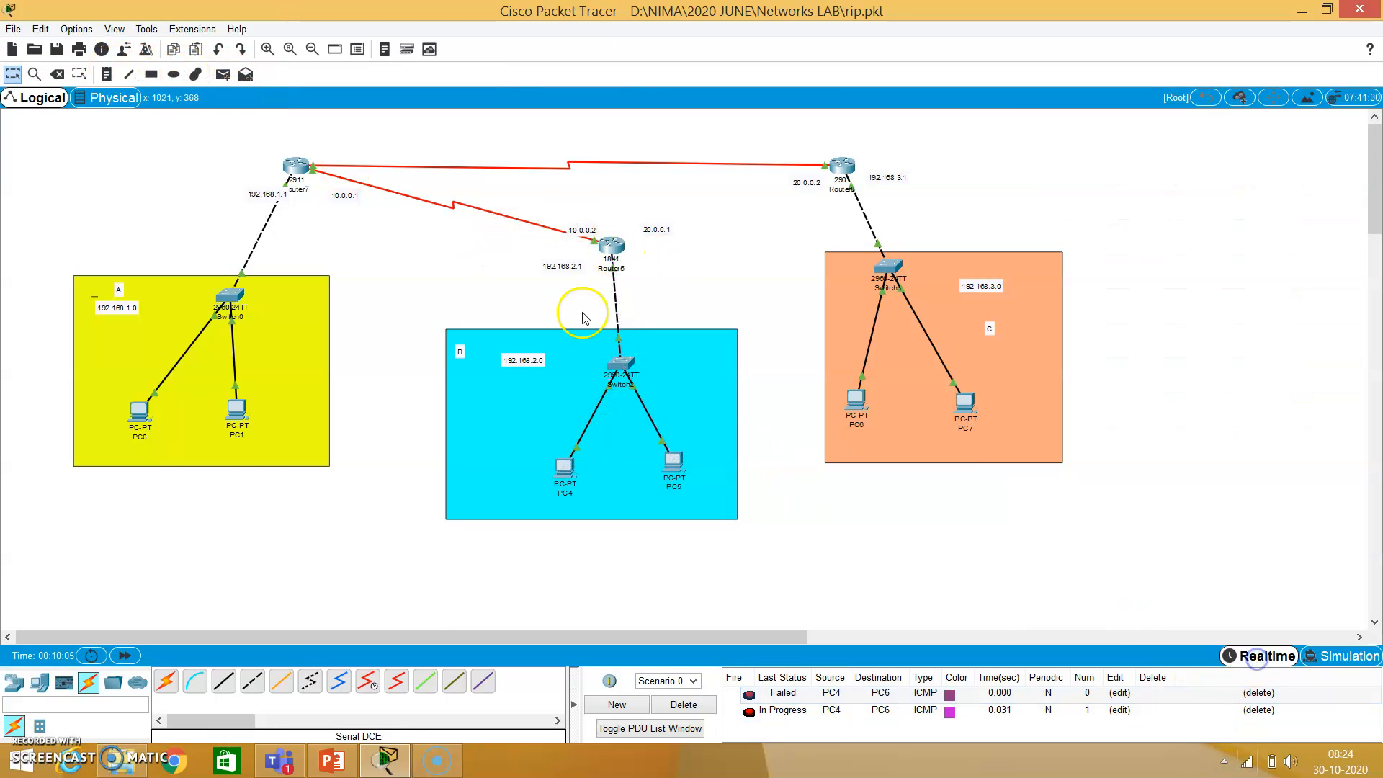
{"action": "left_click", "coordinate": [614, 251]}
{"action": "left_click", "coordinate": [548, 291]}
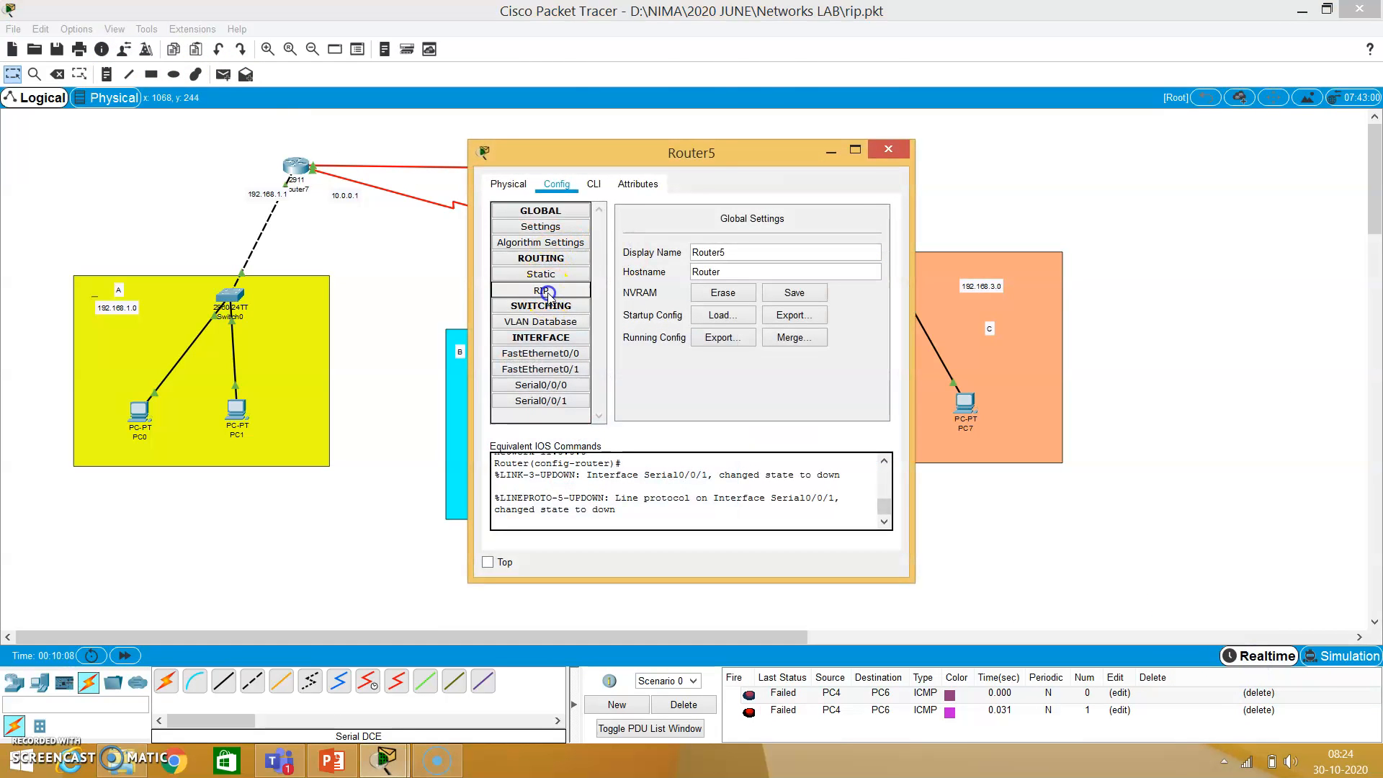
{"action": "scroll", "coordinate": [661, 366], "scroll_direction": "down", "scroll_amount": 1}
{"action": "scroll", "coordinate": [663, 370], "scroll_direction": "up", "scroll_amount": 1}
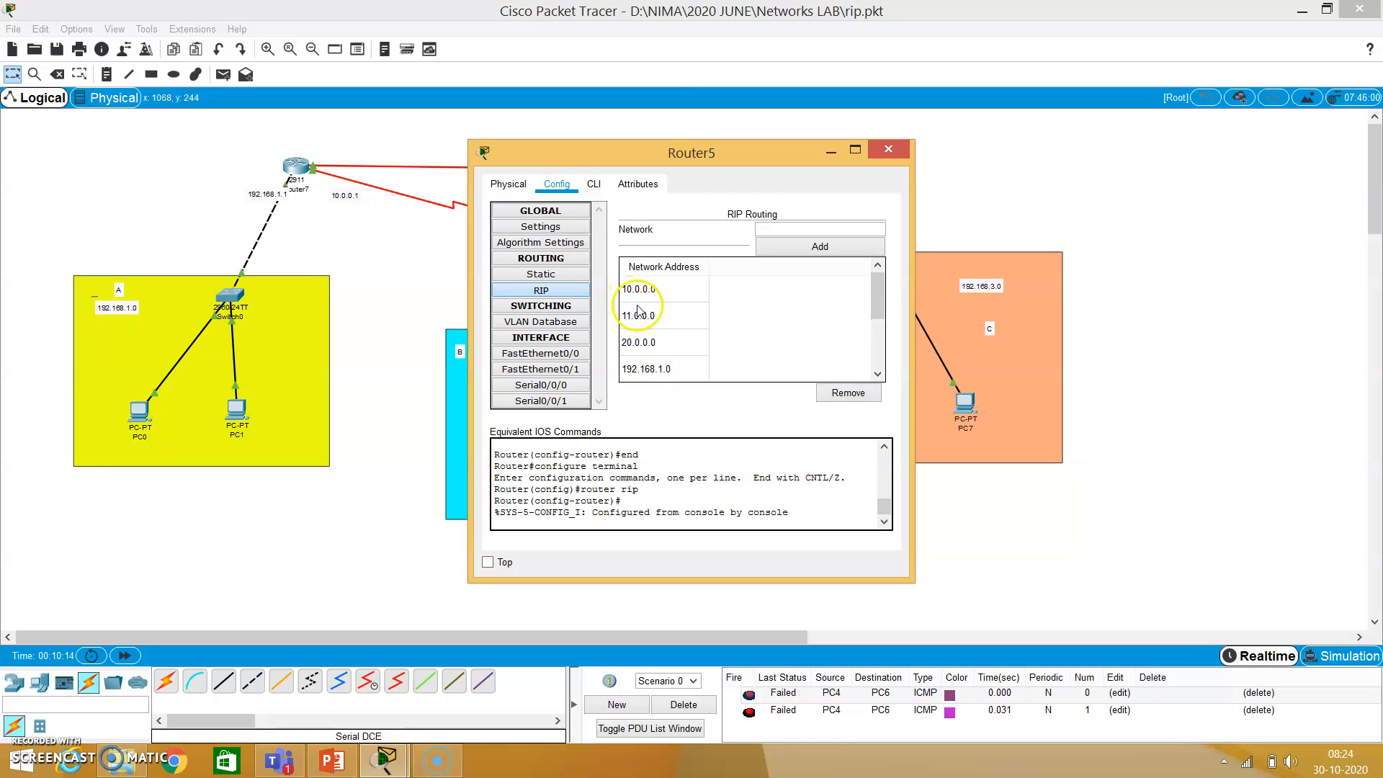
{"action": "scroll", "coordinate": [662, 339], "scroll_direction": "down", "scroll_amount": 1}
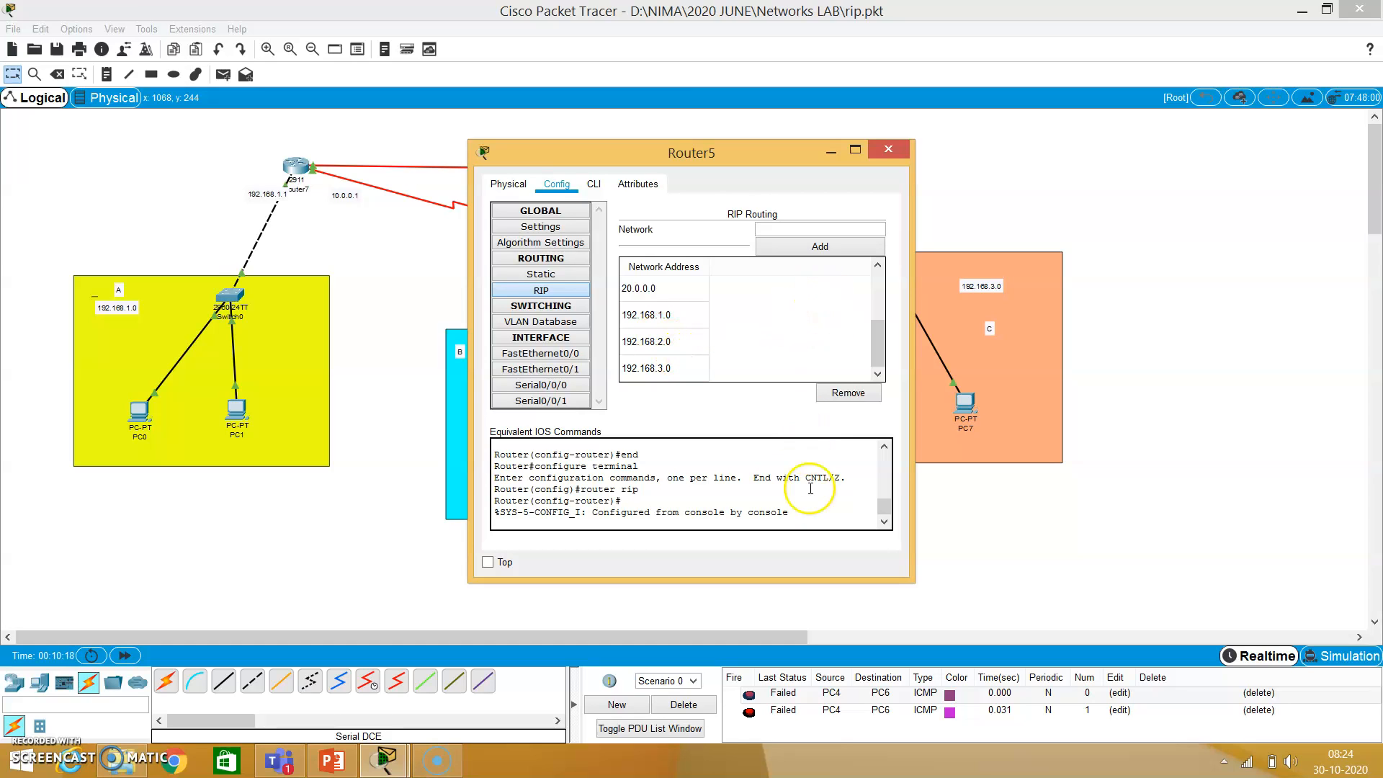
{"action": "mouse_move", "coordinate": [883, 504]}
{"action": "left_mouse_down"}
{"action": "mouse_move", "coordinate": [883, 454]}
{"action": "mouse_move", "coordinate": [891, 522]}
{"action": "left_mouse_up"}
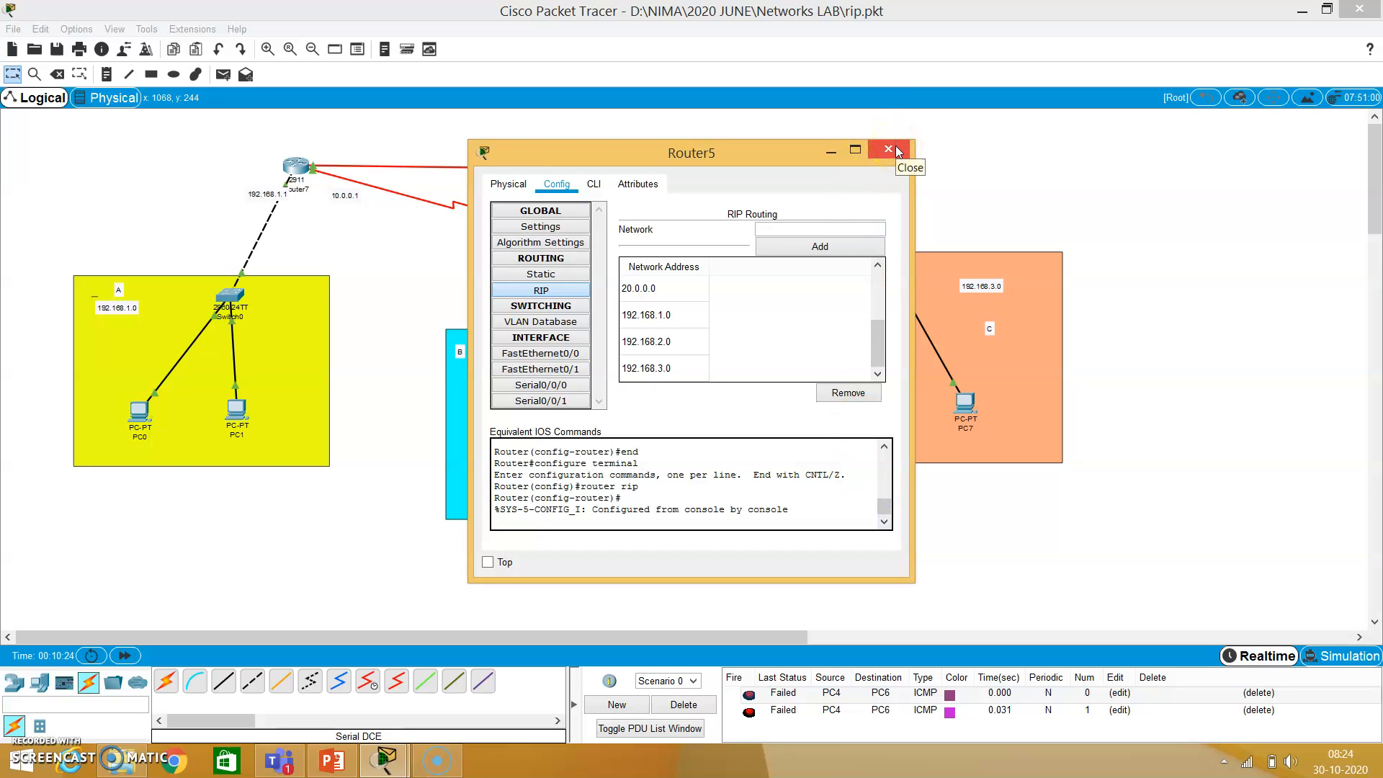
{"action": "left_click", "coordinate": [888, 149]}
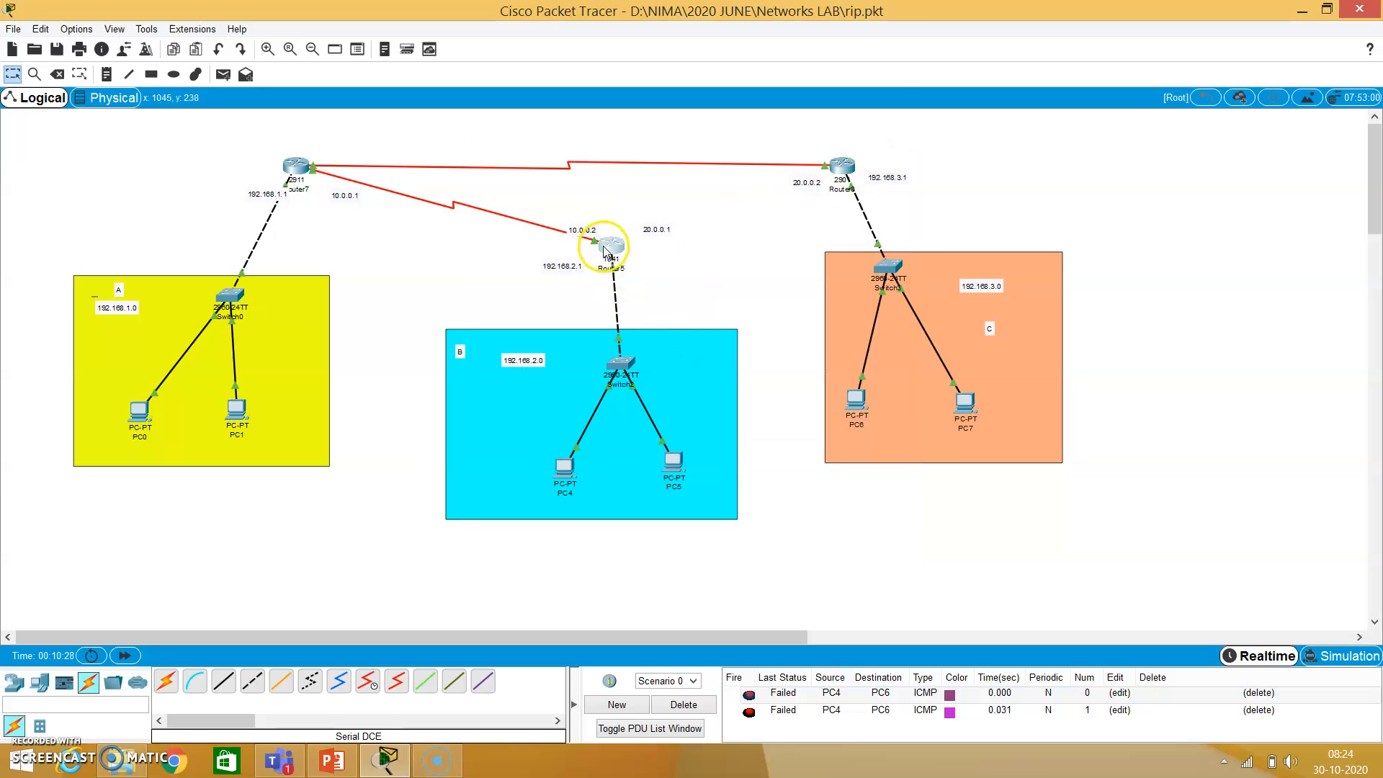
Send another simple PDU from PC4 to PC6 in Realtime mode and check its last status.
{"action": "mouse_move", "coordinate": [604, 252]}
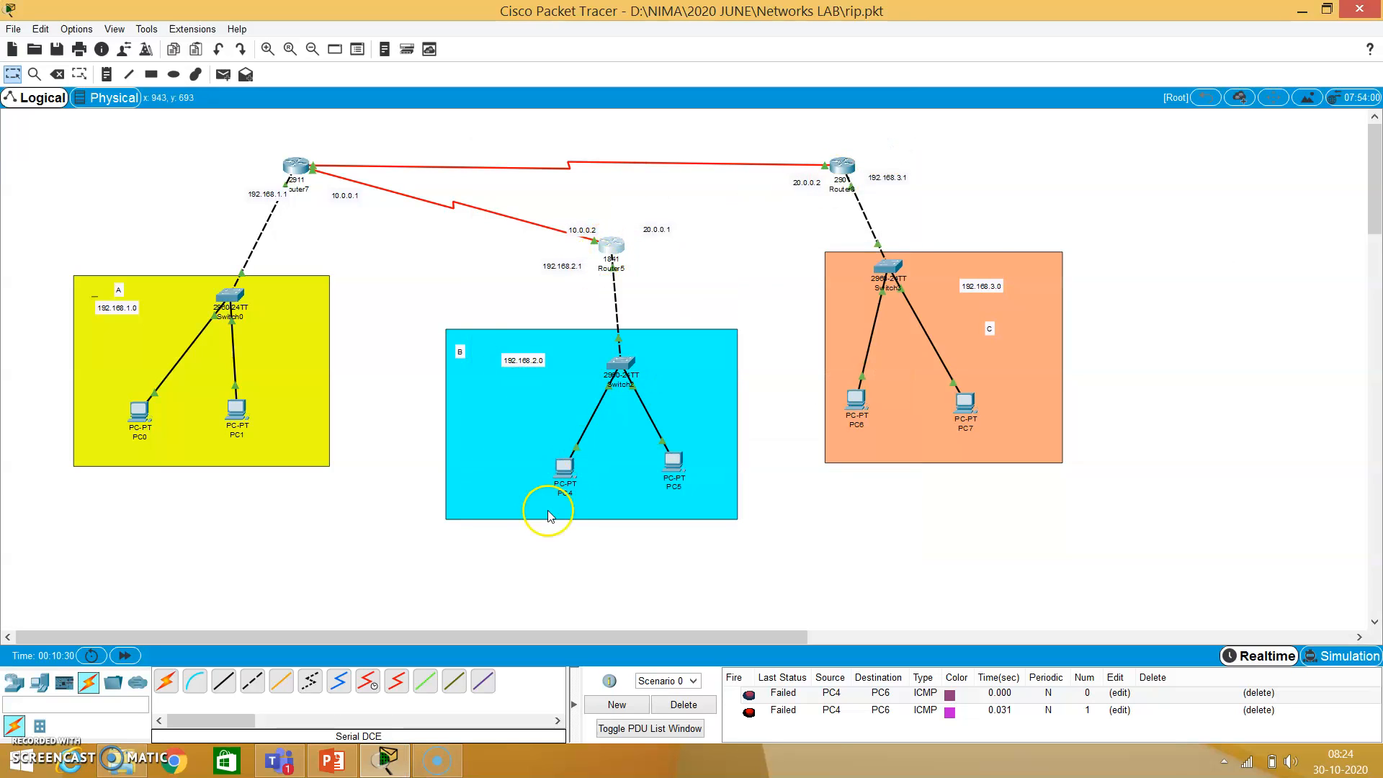
{"action": "left_click", "coordinate": [223, 75]}
{"action": "left_click", "coordinate": [561, 467]}
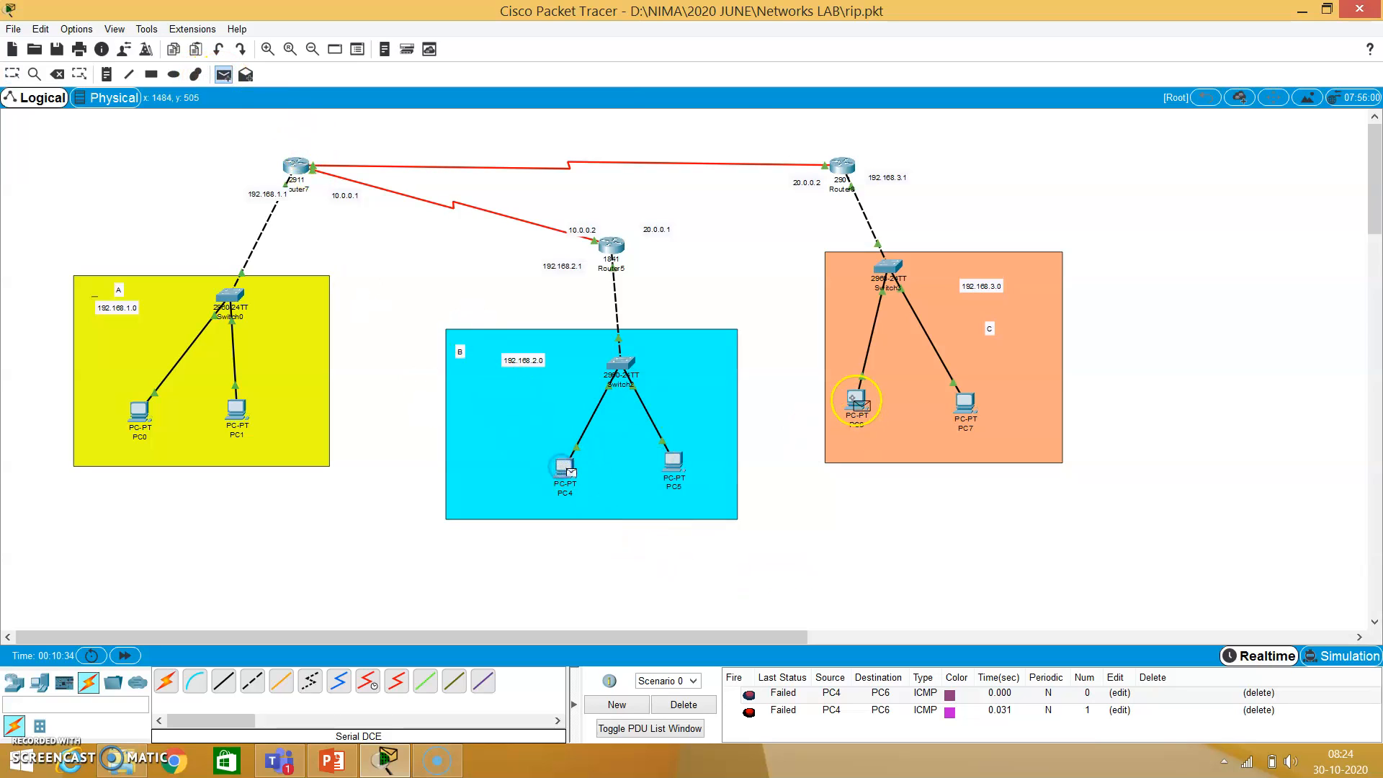
{"action": "left_click", "coordinate": [857, 400]}
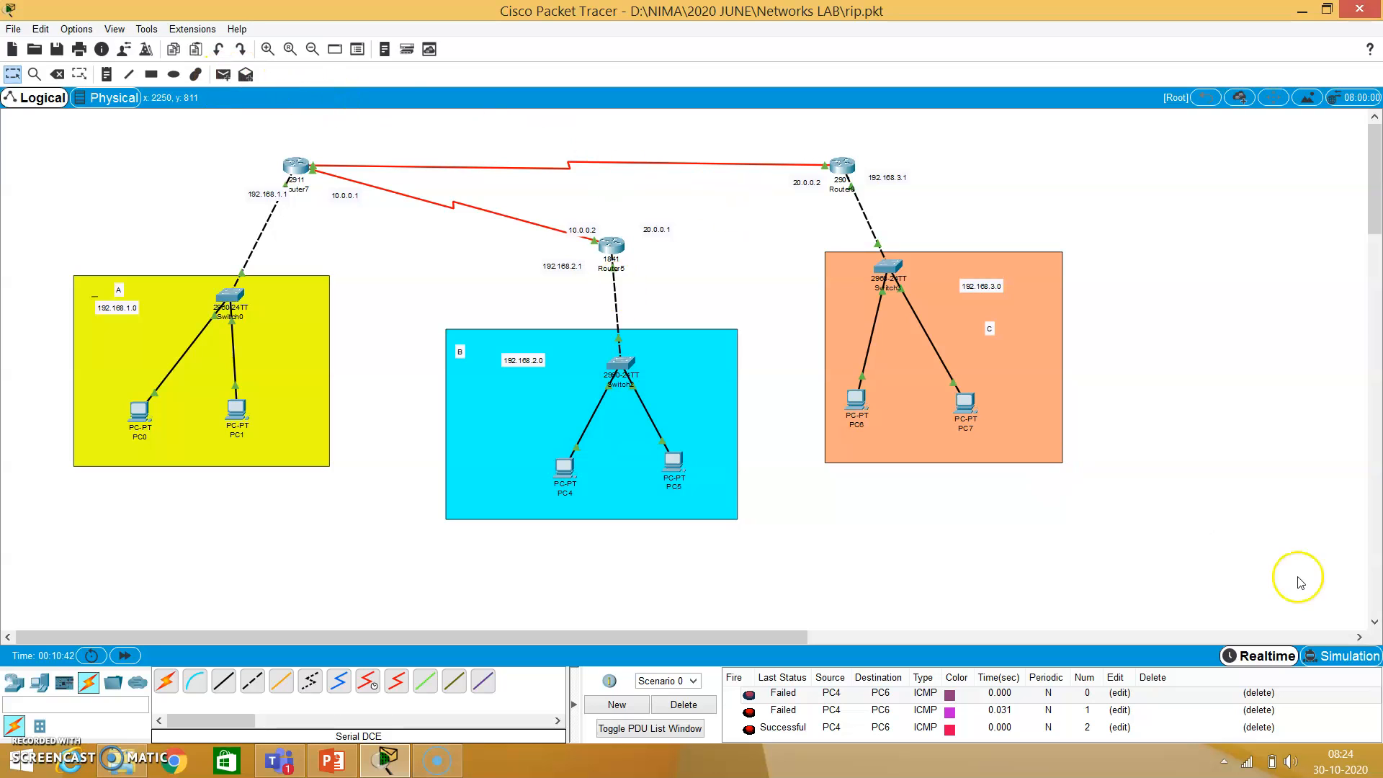
Switch to Simulation mode, add a simple PDU from PC4 to PC6 and play its transmission.
{"action": "left_click", "coordinate": [1342, 654]}
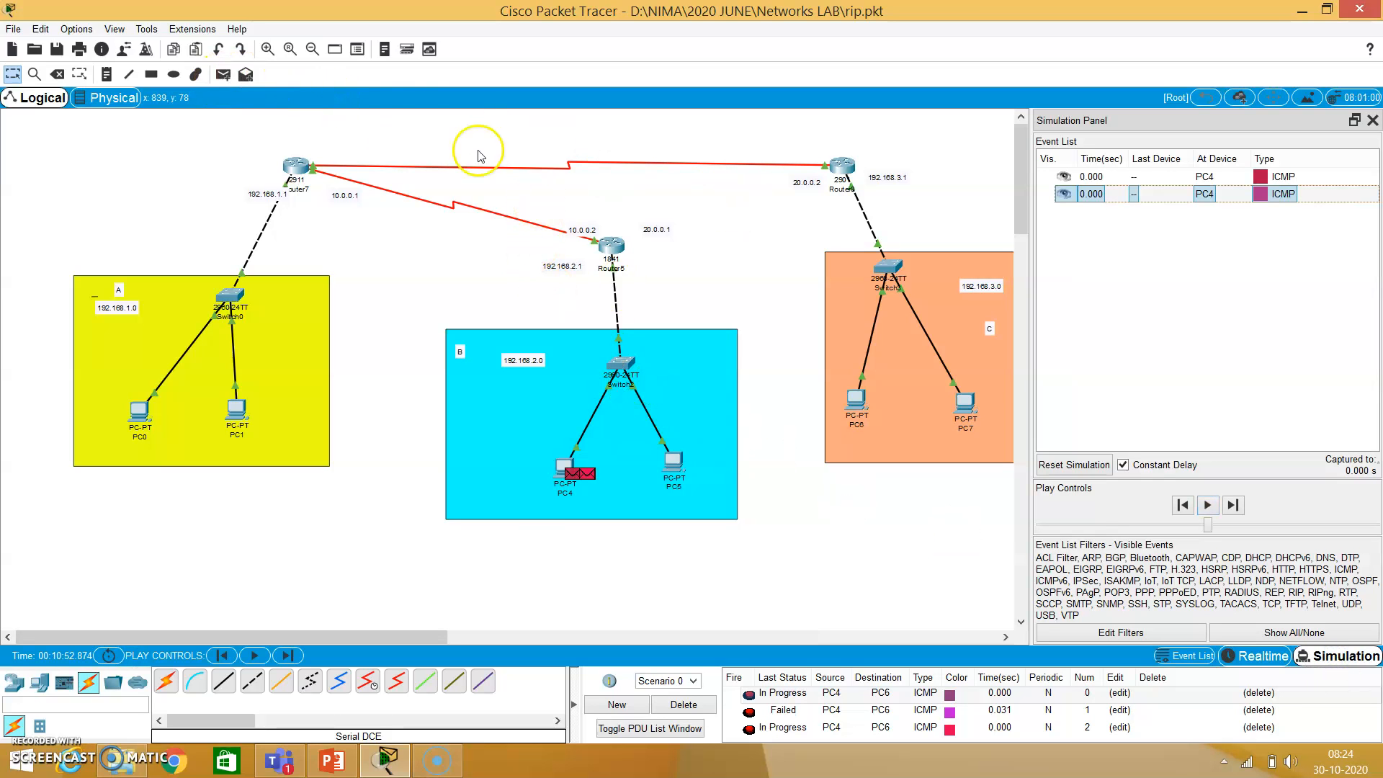
{"action": "left_click", "coordinate": [223, 75]}
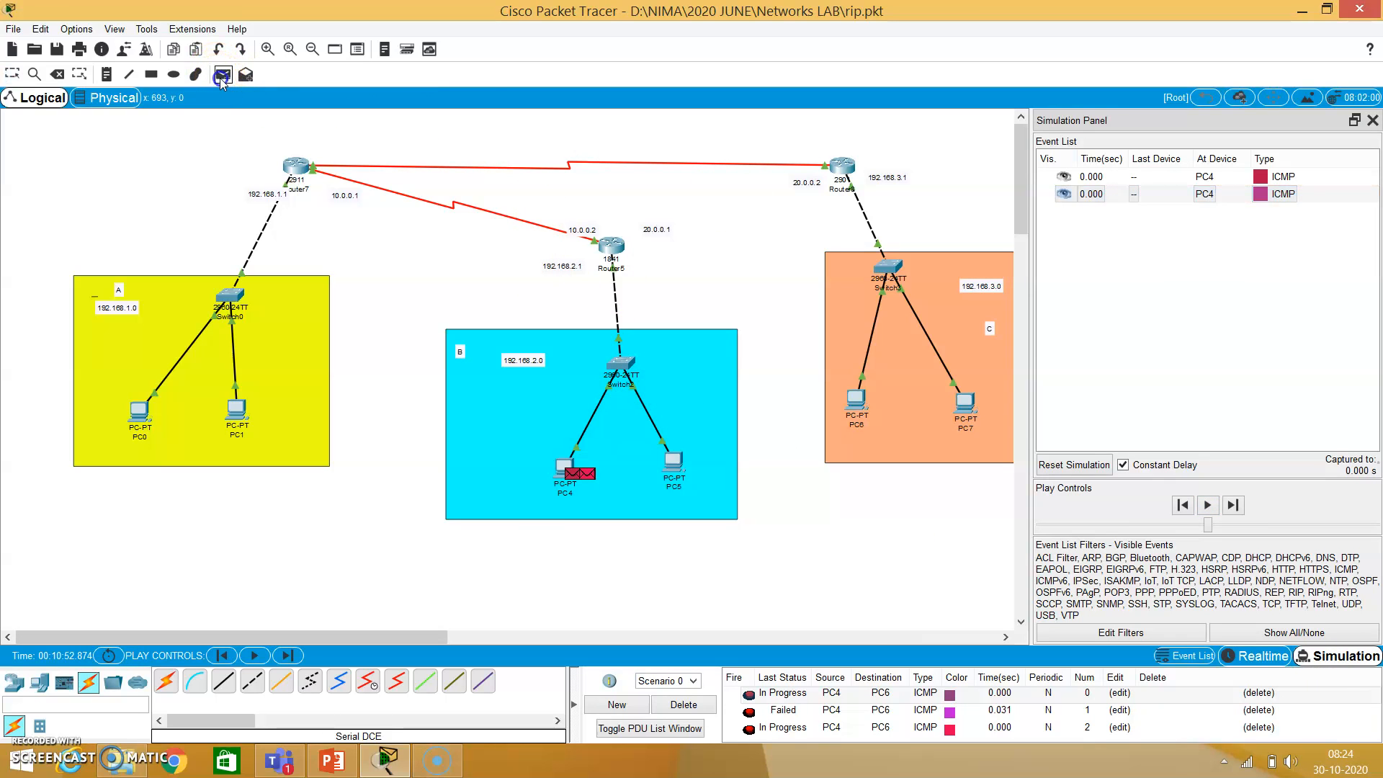
{"action": "left_click", "coordinate": [569, 465]}
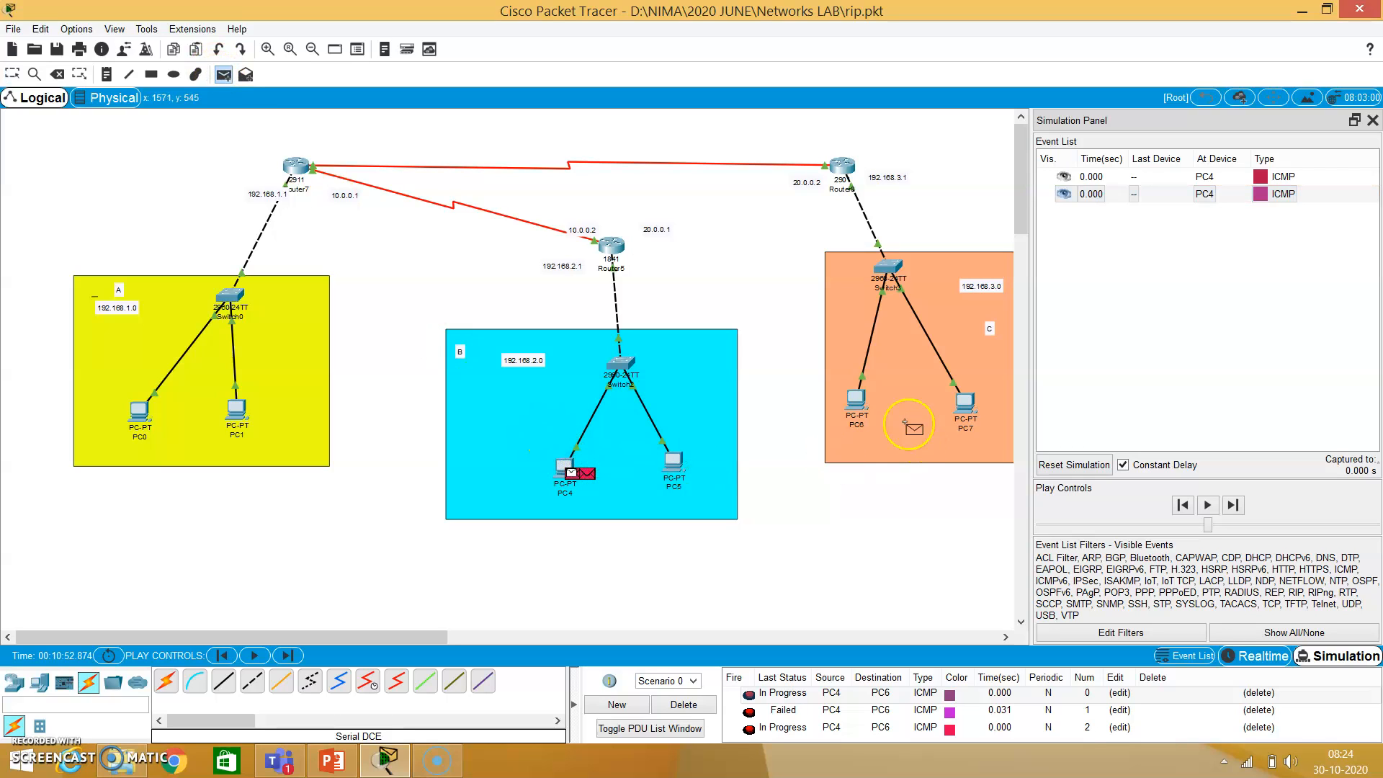
{"action": "left_click", "coordinate": [860, 401]}
{"action": "left_click", "coordinate": [1208, 506]}
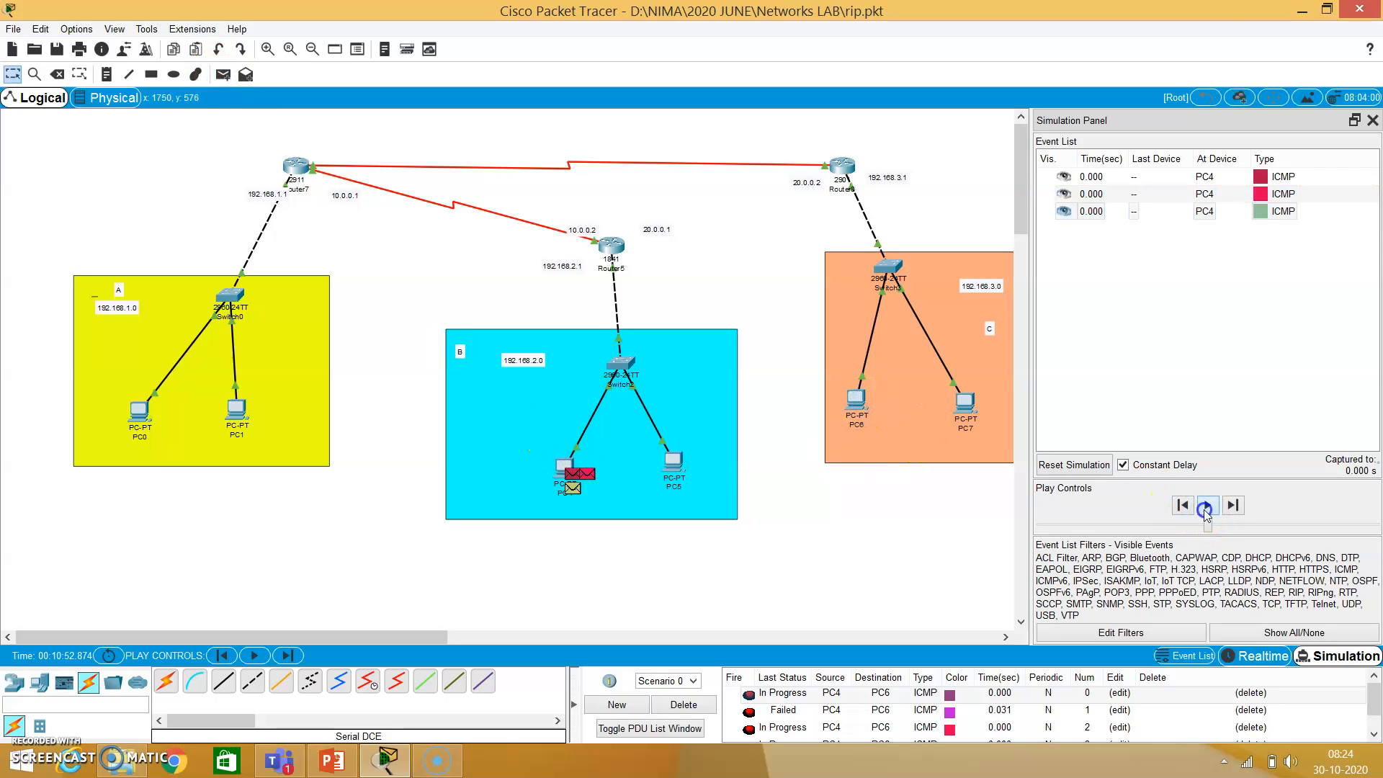